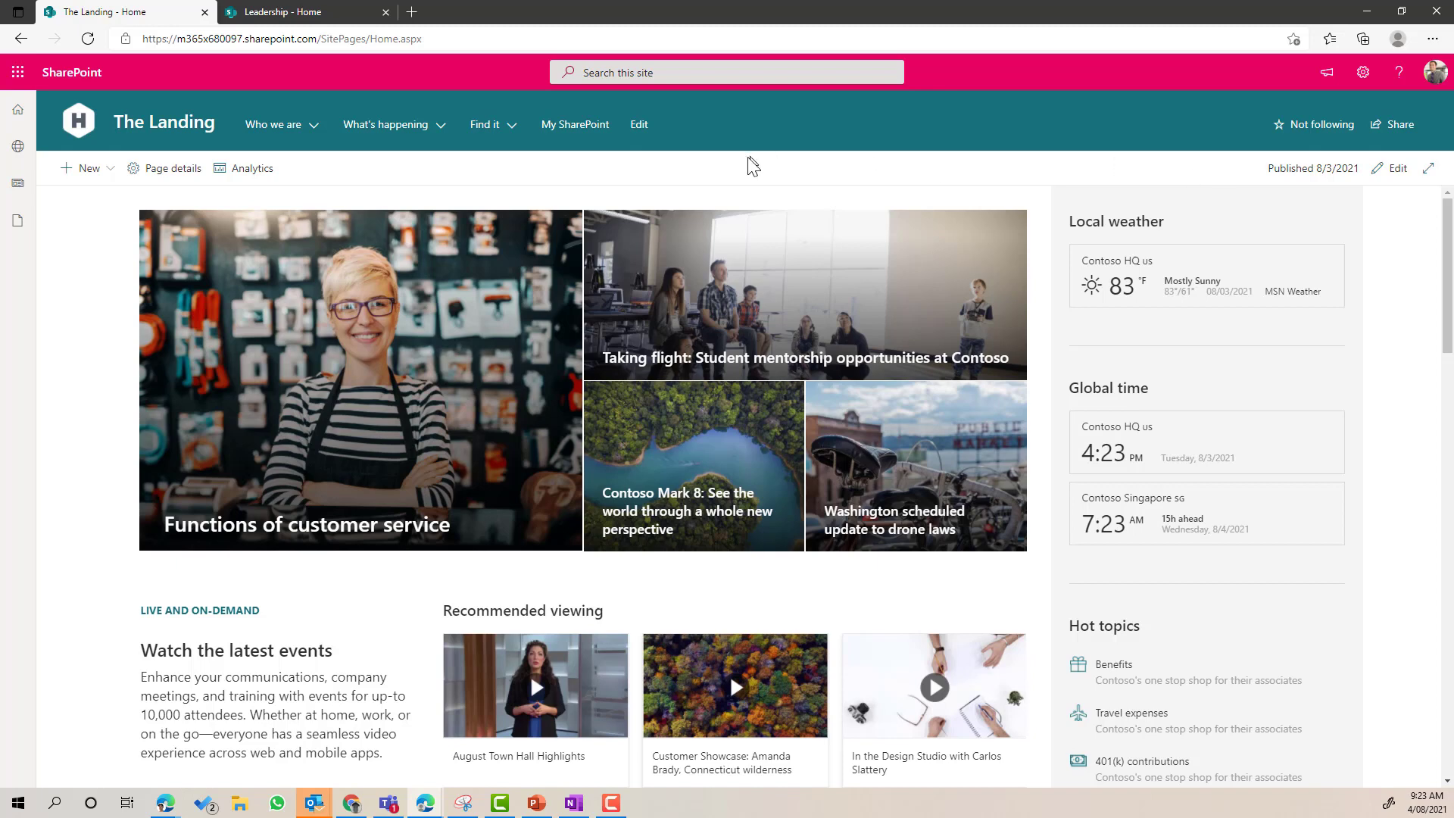
Step: Create a new site page from the Visual template titled FAQ's
{"action": "left_click", "coordinate": [110, 171]}
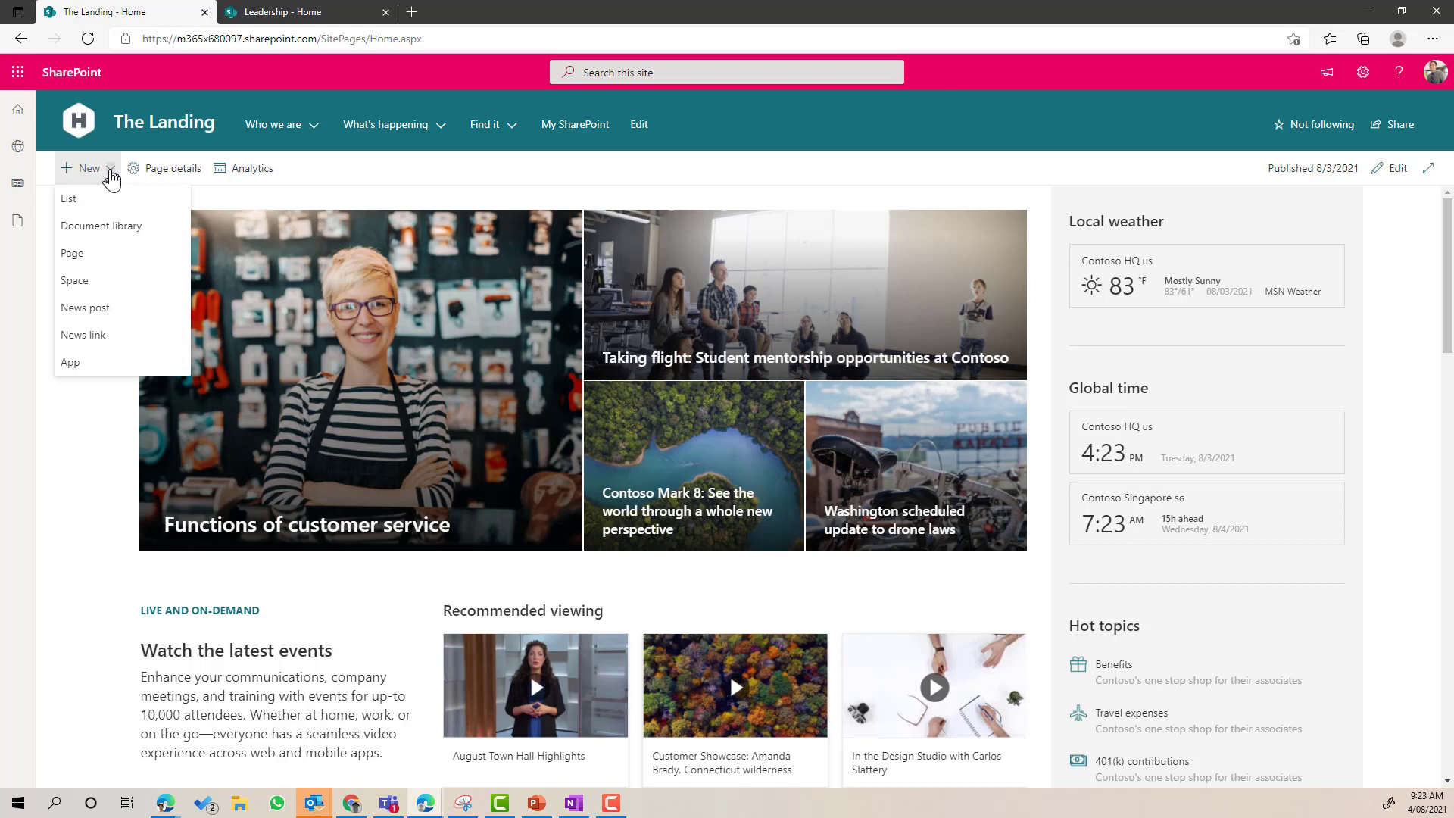
{"action": "left_click", "coordinate": [83, 256]}
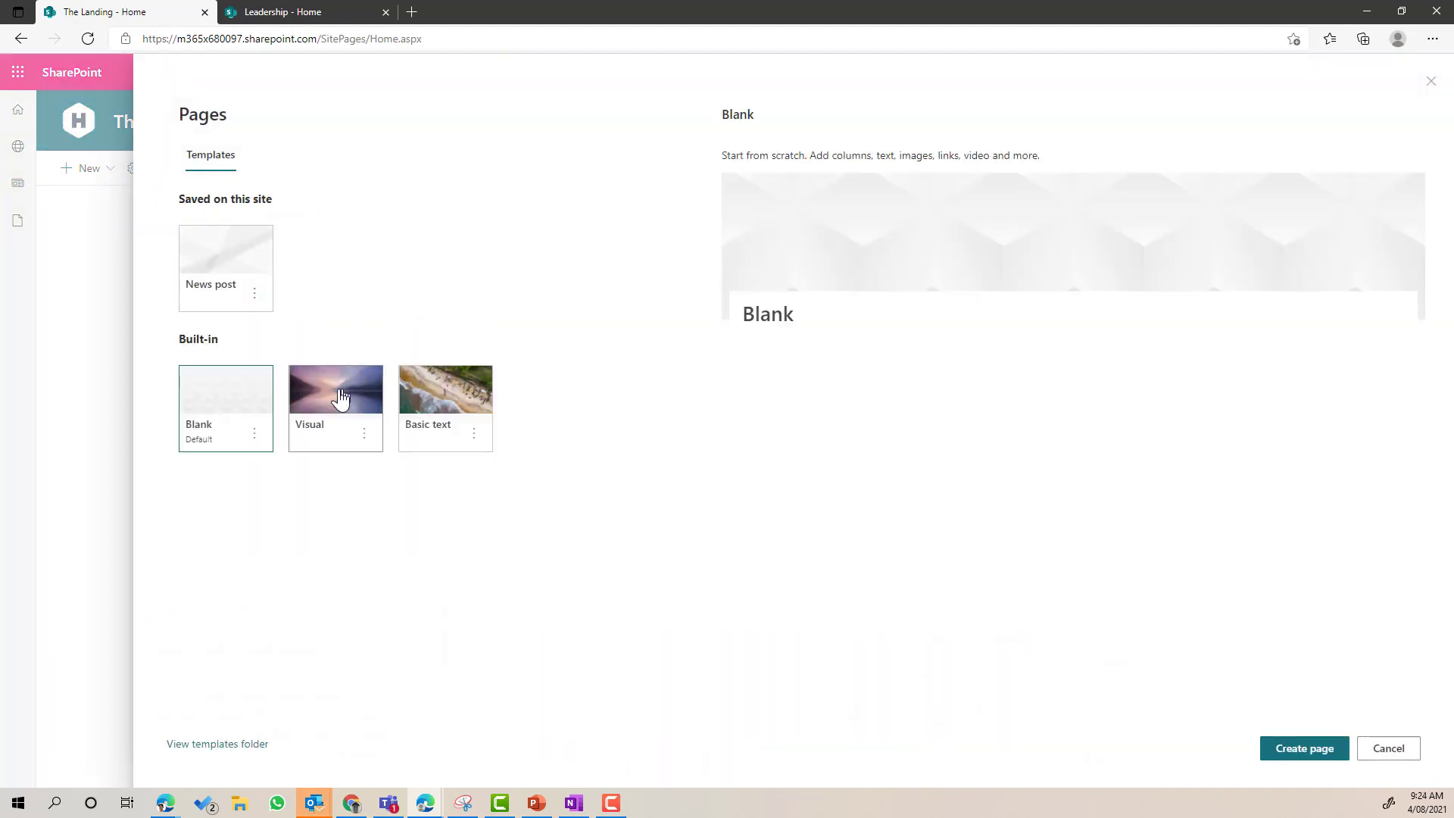
{"action": "left_click", "coordinate": [334, 421]}
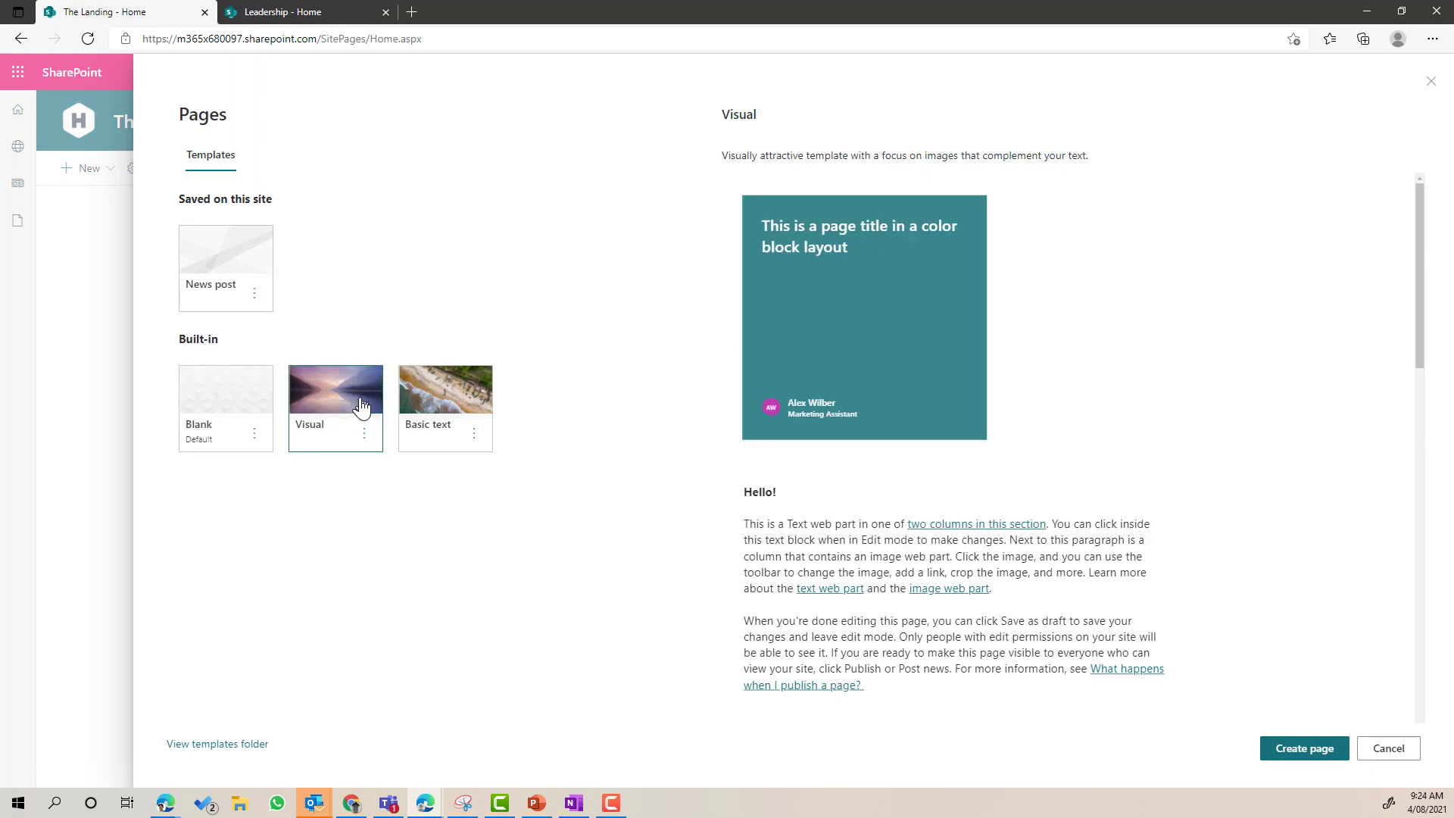
{"action": "left_click", "coordinate": [1327, 754]}
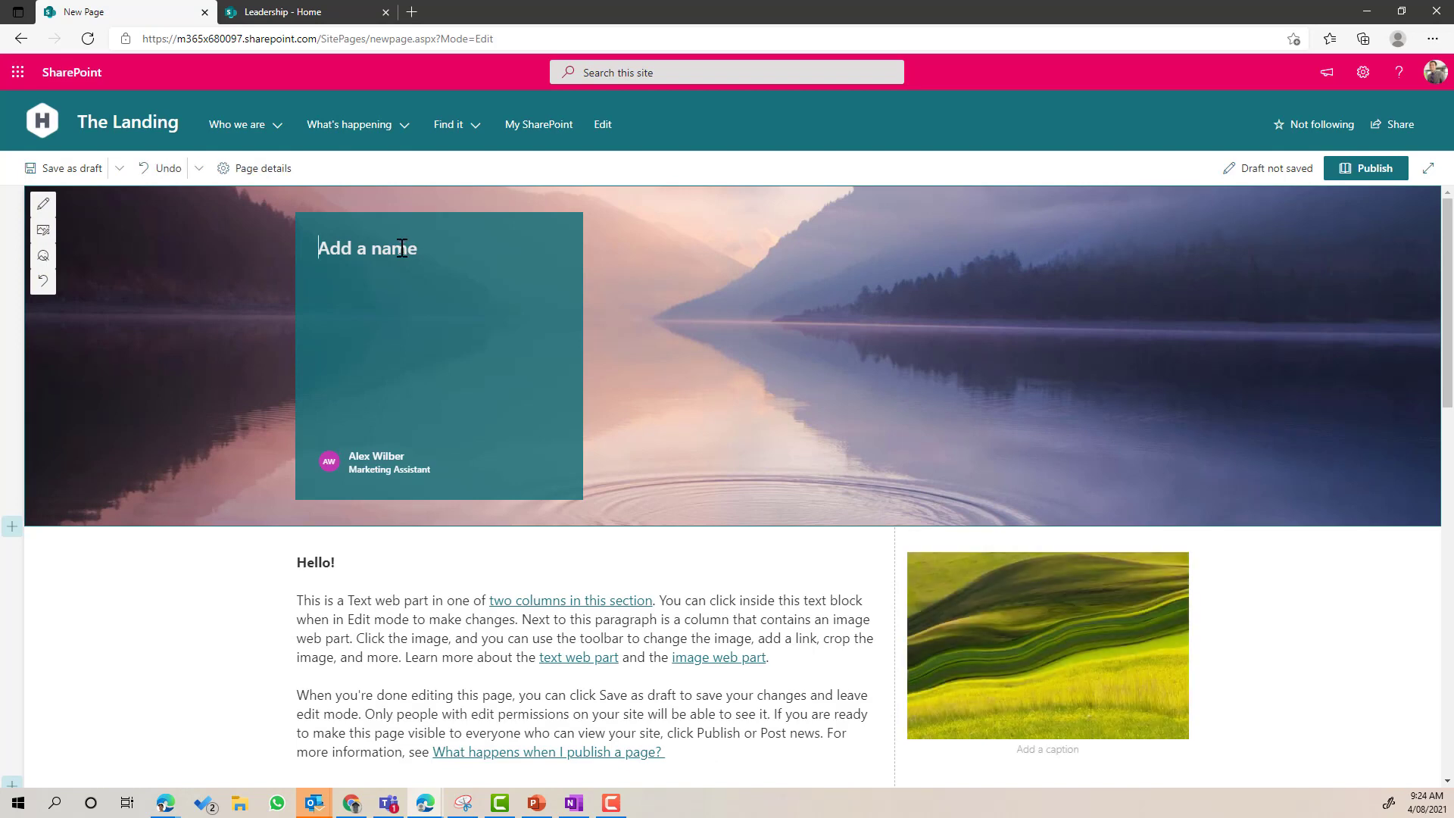
{"action": "type", "text": "FAQ's"}
Step: Delete the Hello!, sample text, leaf image and beach image sample sections
{"action": "scroll", "coordinate": [804, 580], "scroll_direction": "down", "scroll_amount": 5}
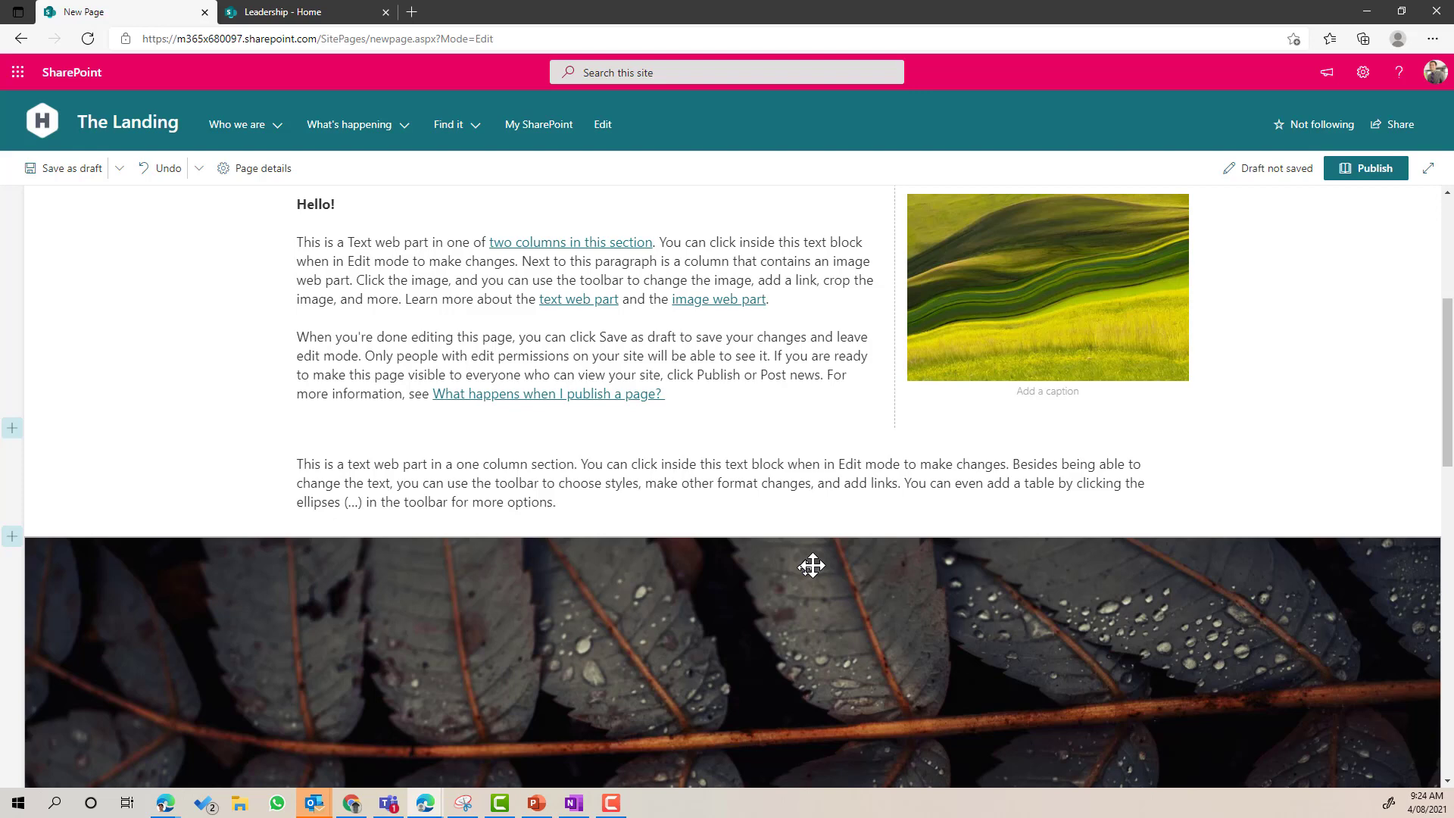
{"action": "scroll", "coordinate": [811, 568], "scroll_direction": "up", "scroll_amount": 3}
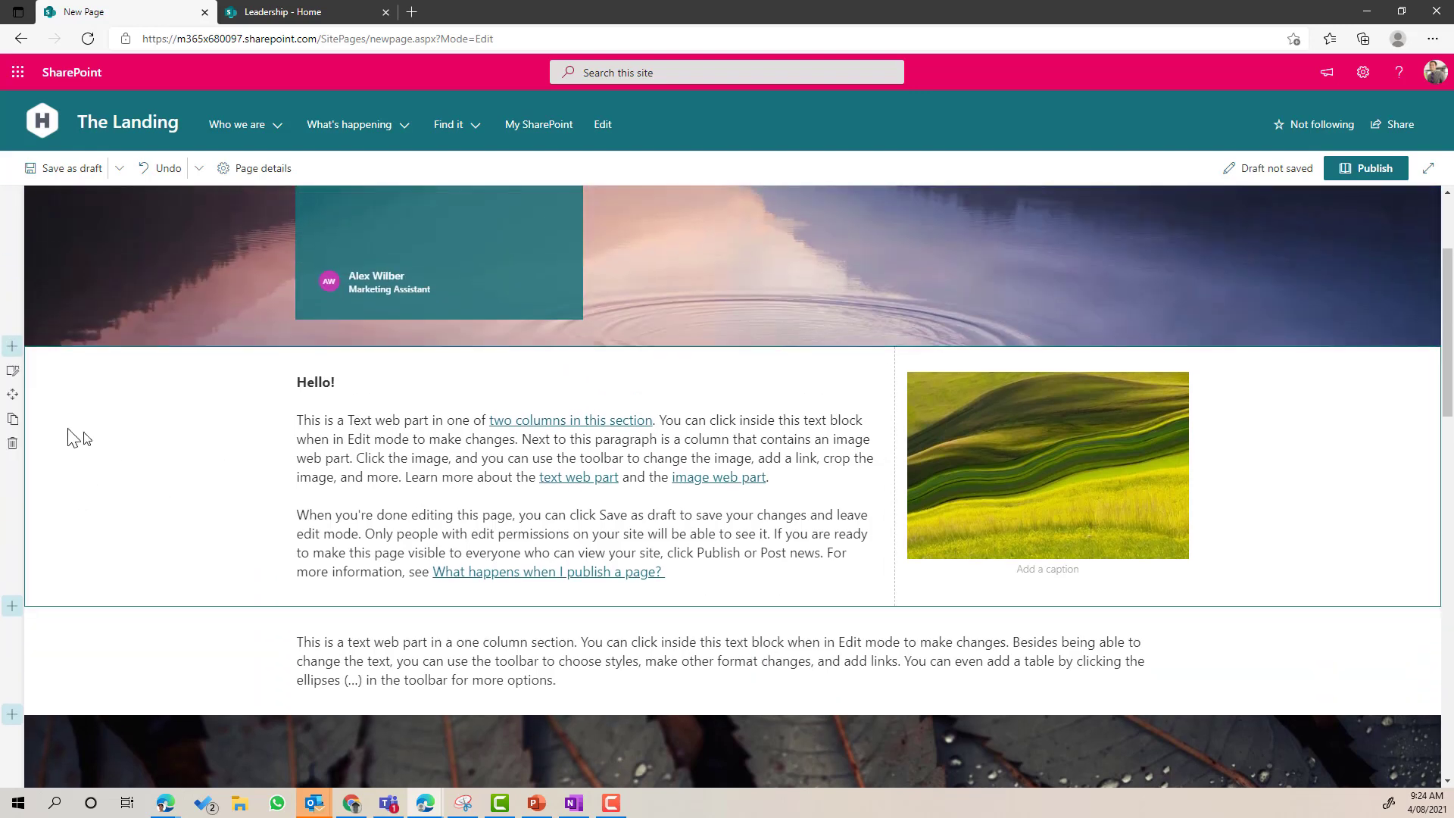
{"action": "left_click", "coordinate": [15, 445]}
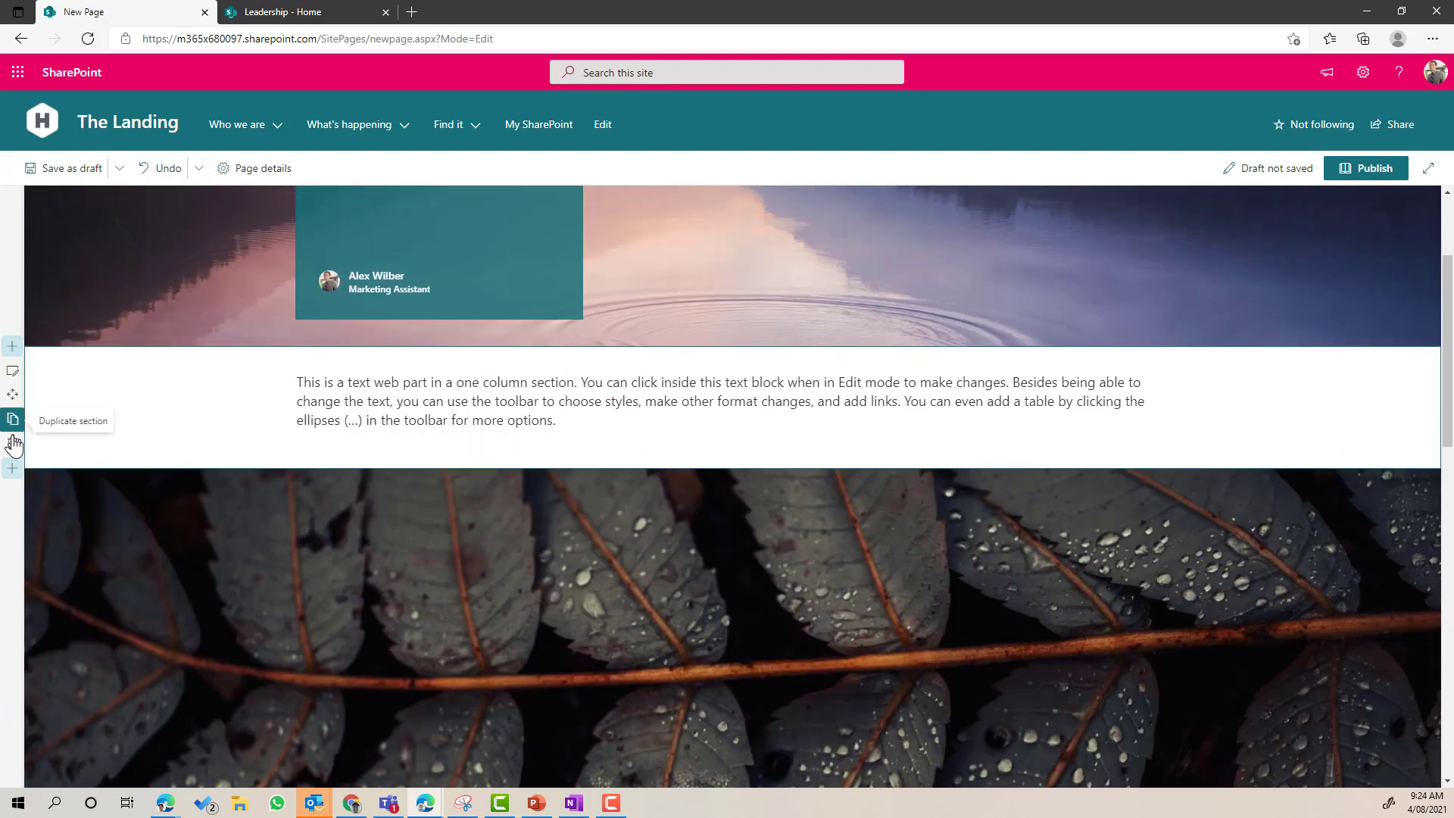
{"action": "left_click", "coordinate": [15, 436]}
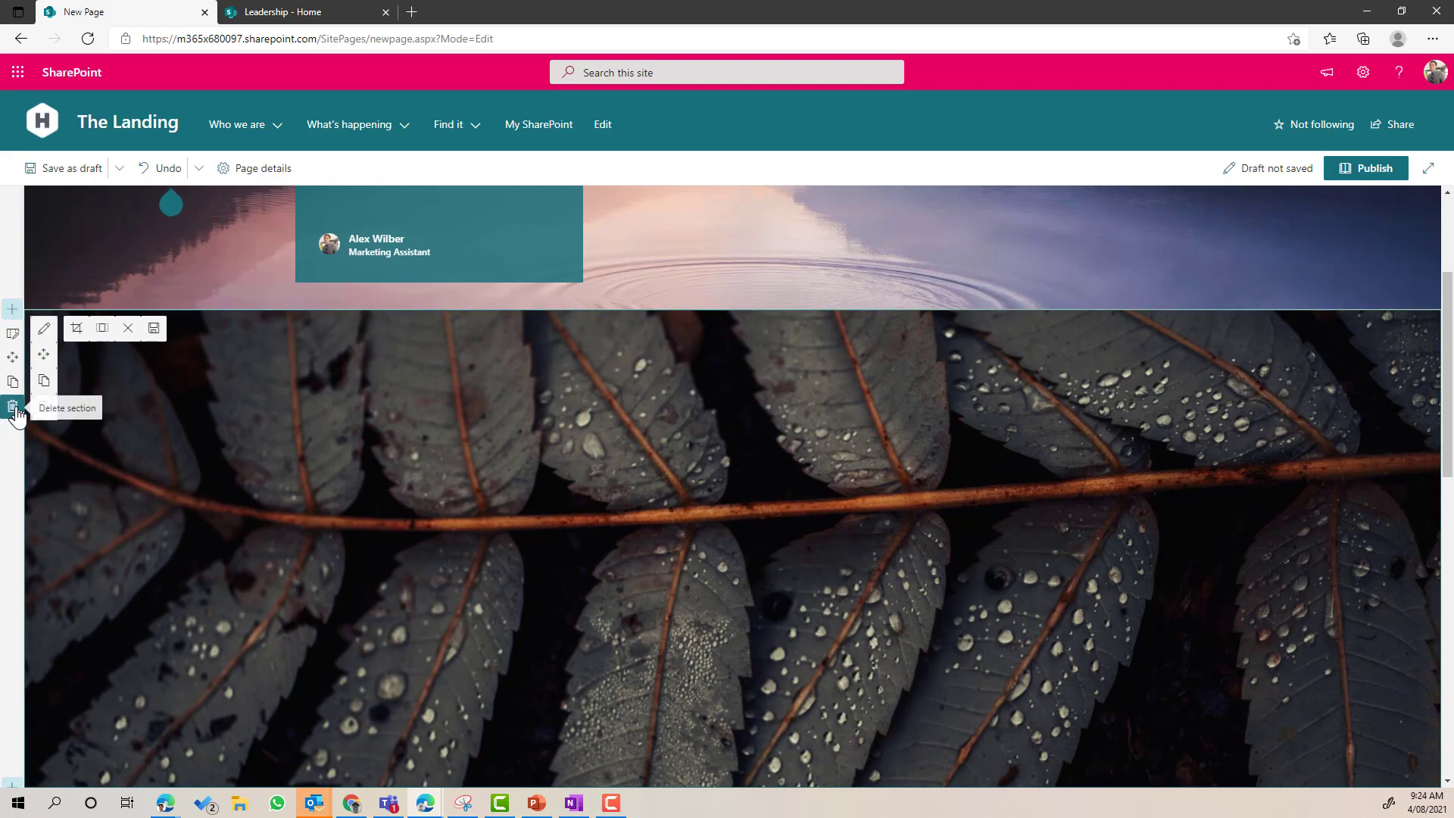
{"action": "left_click", "coordinate": [14, 415]}
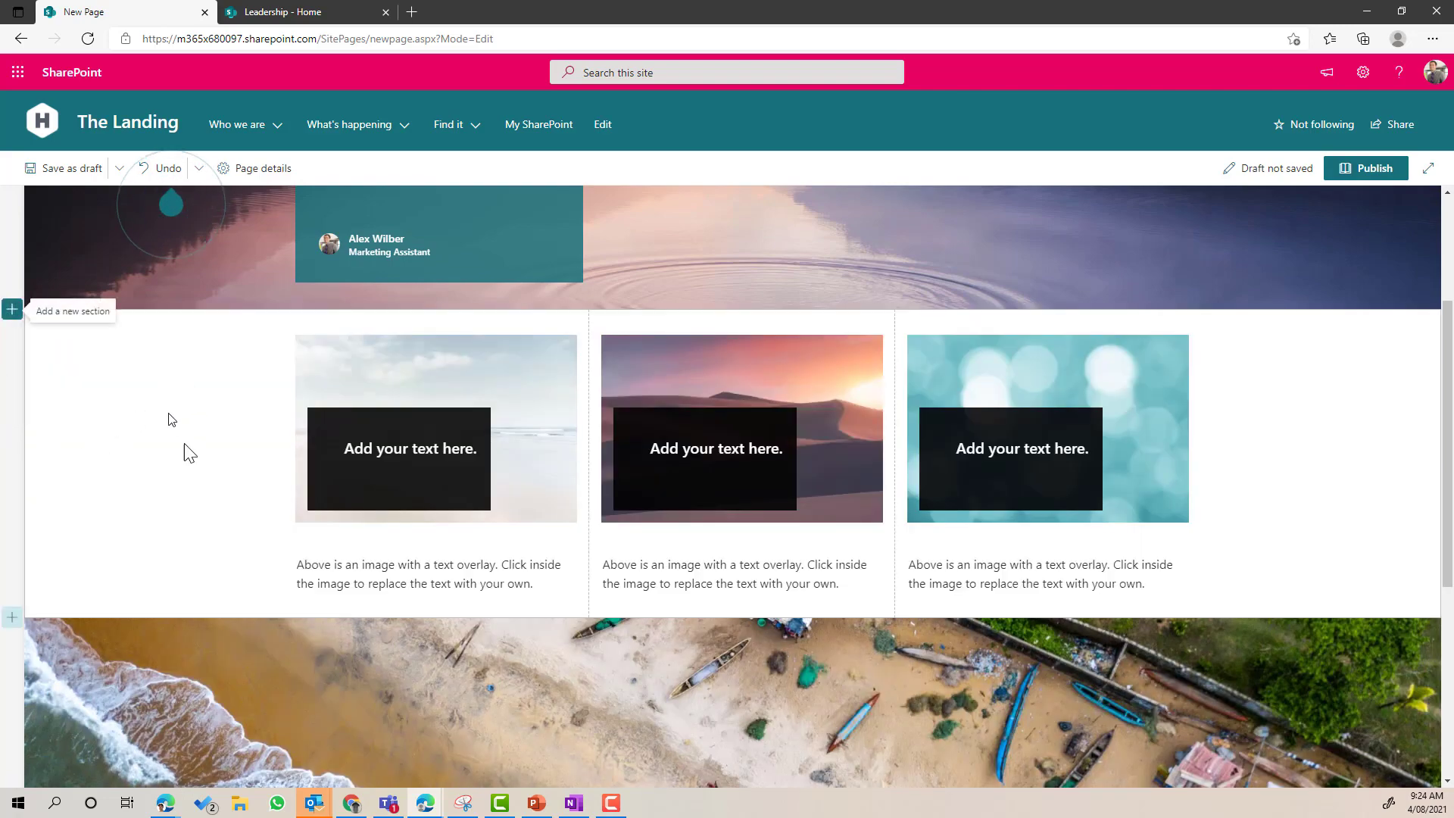
{"action": "scroll", "coordinate": [98, 644], "scroll_direction": "down", "scroll_amount": 4}
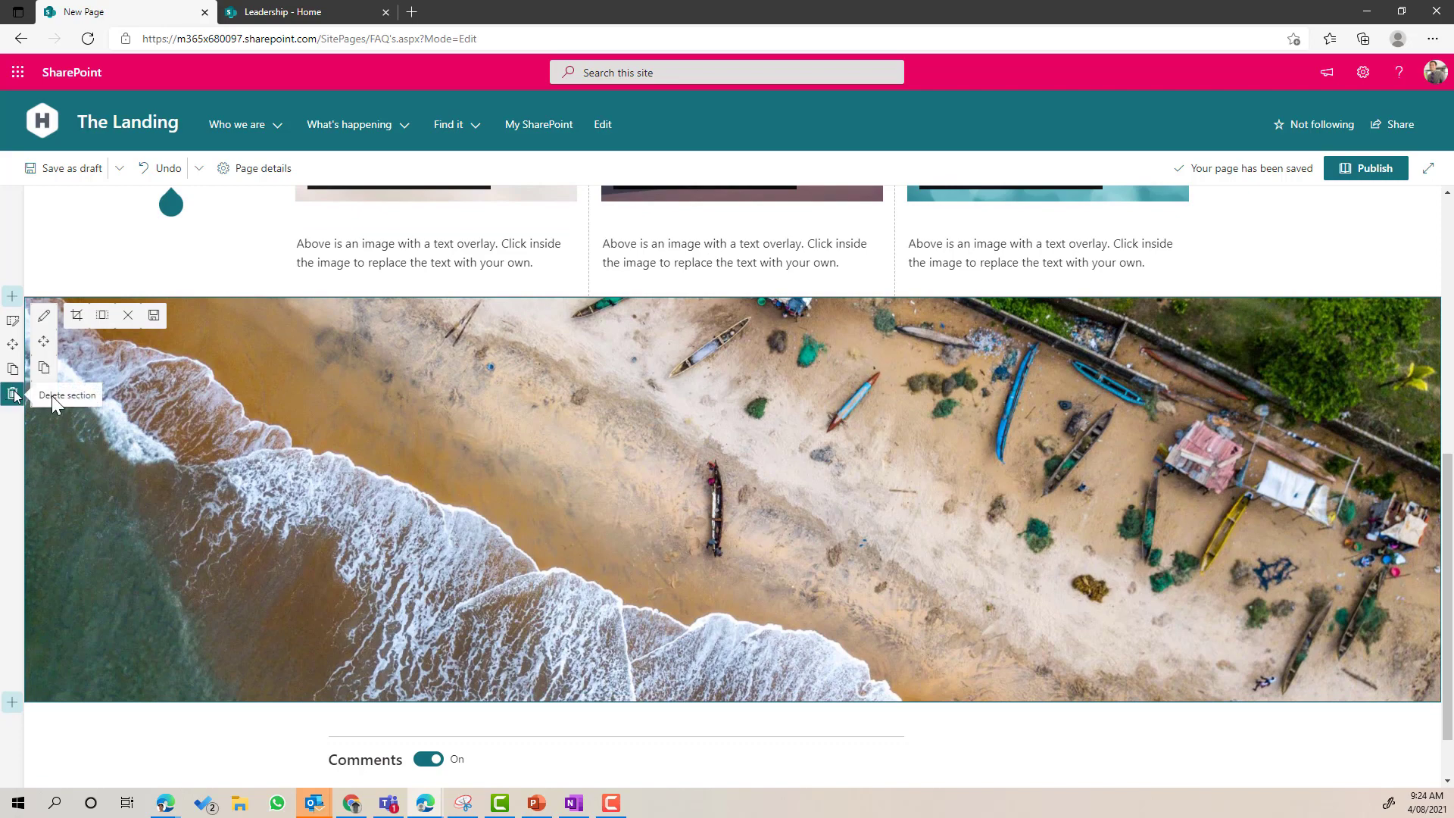
{"action": "left_click", "coordinate": [14, 394]}
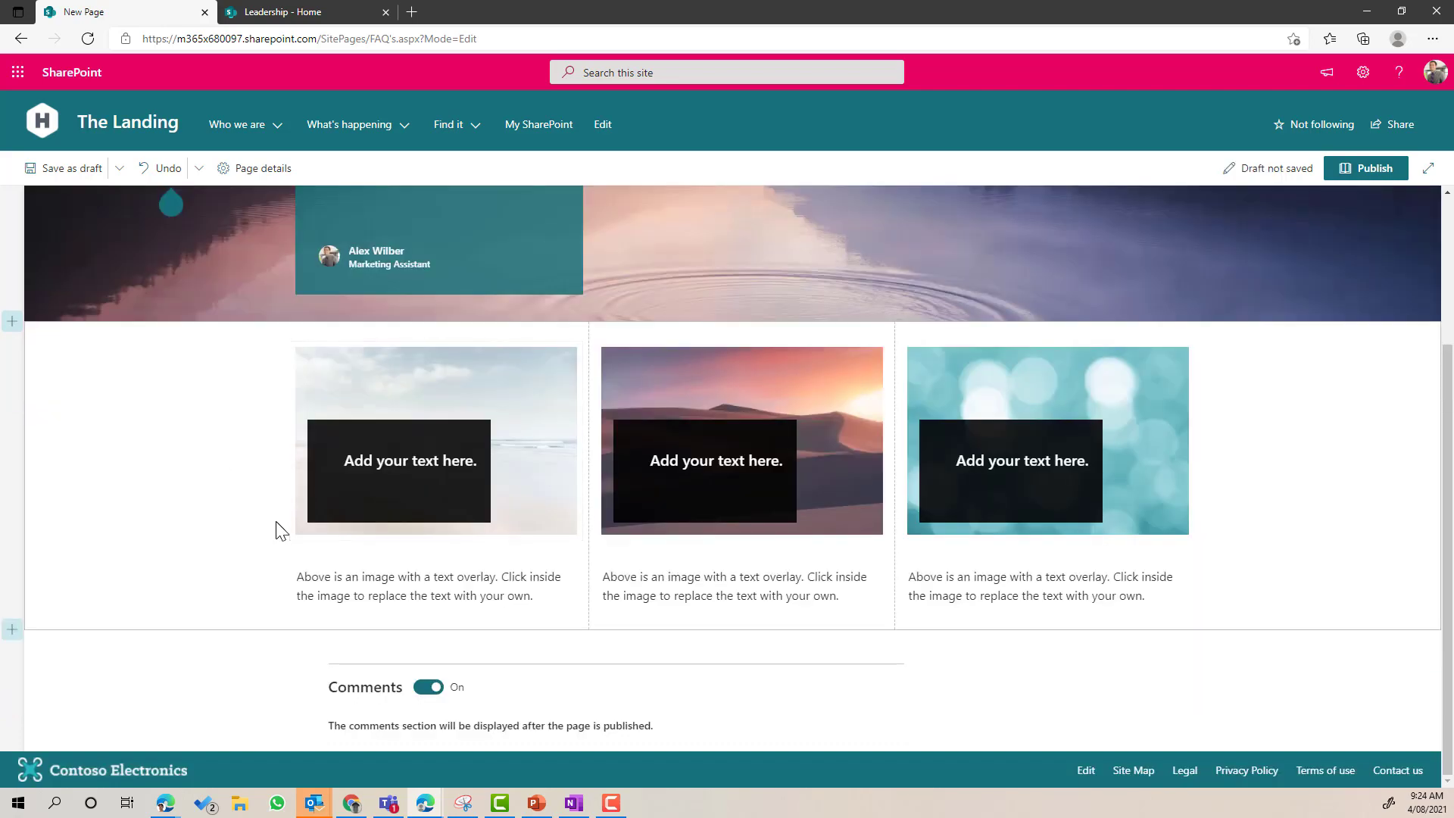
{"action": "scroll", "coordinate": [276, 526], "scroll_direction": "up", "scroll_amount": 3}
{"action": "scroll", "coordinate": [294, 534], "scroll_direction": "down", "scroll_amount": 1}
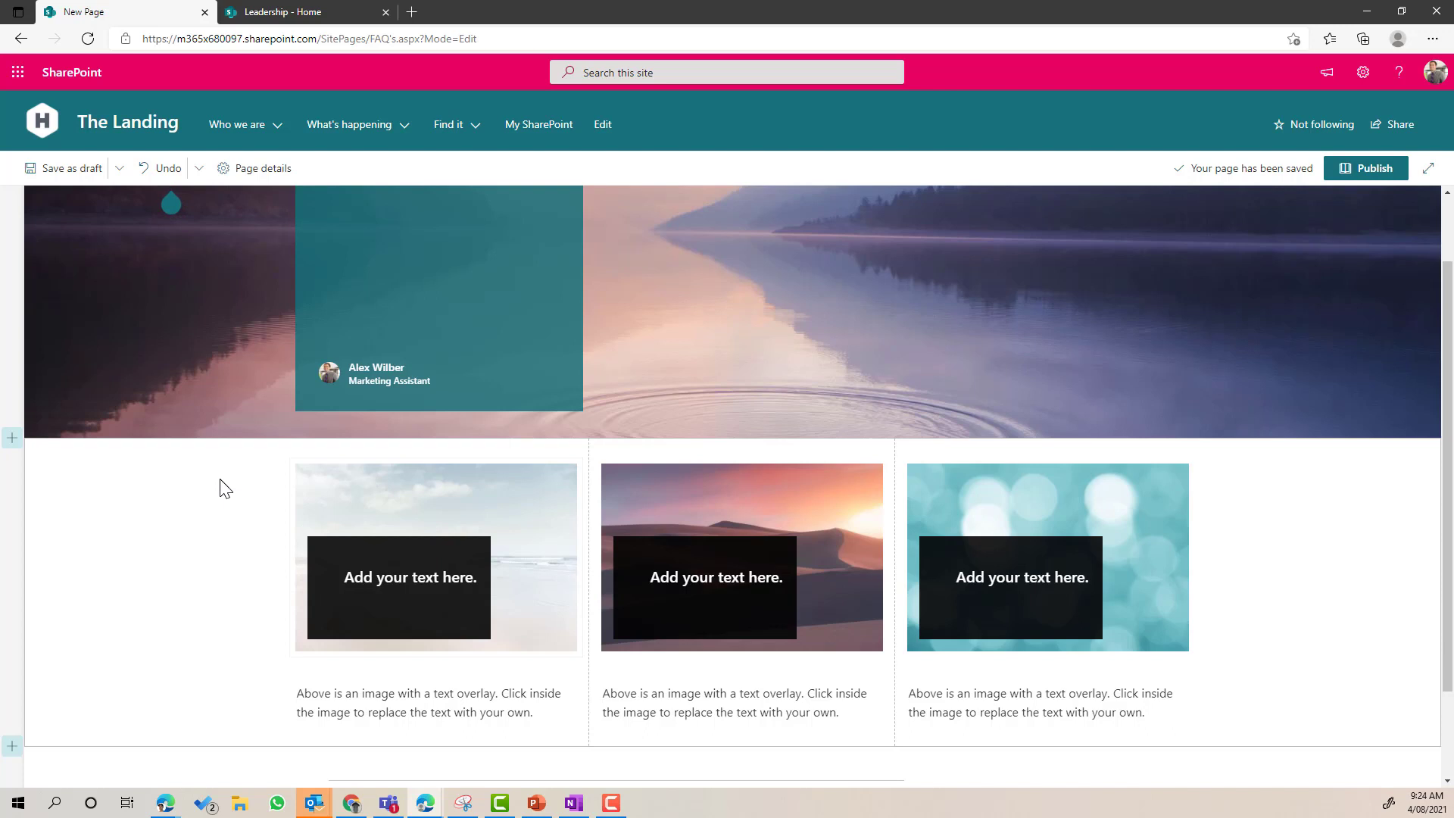
Step: Add a collapsible two-column section 'How do I create an expense claim approval ?', collapsed by default
{"action": "left_click", "coordinate": [12, 439]}
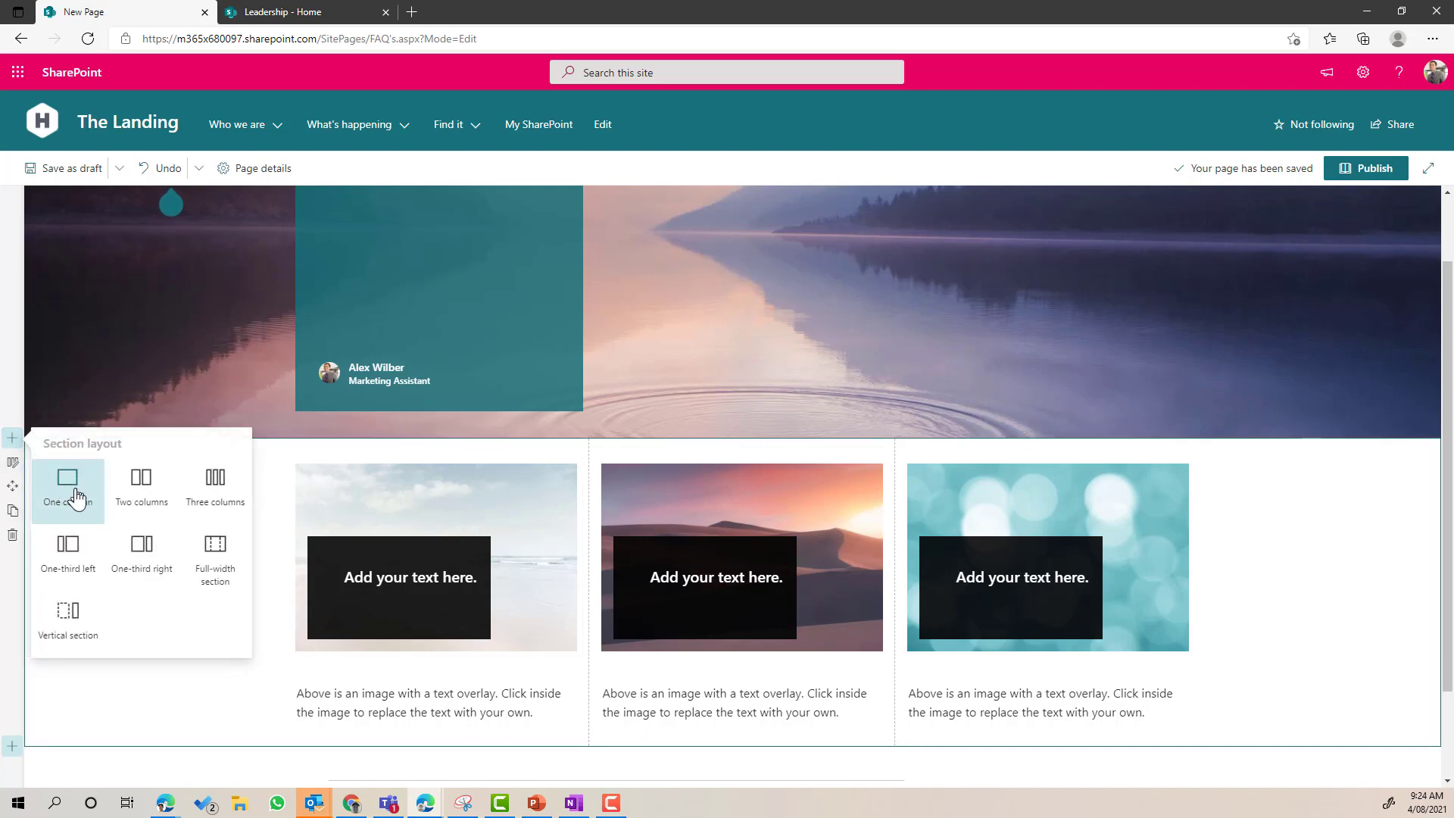
{"action": "left_click", "coordinate": [144, 494]}
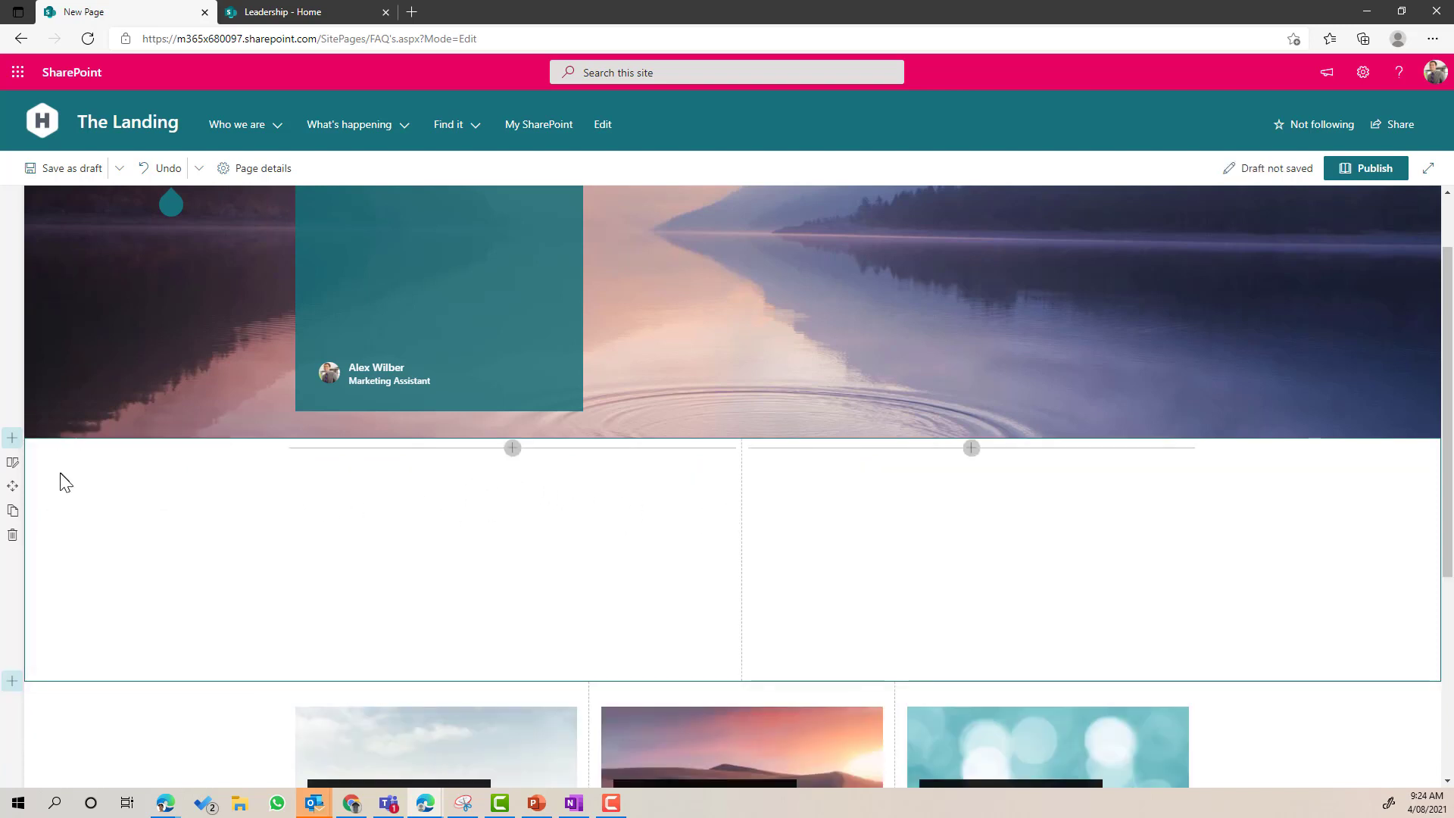
{"action": "left_click", "coordinate": [12, 462]}
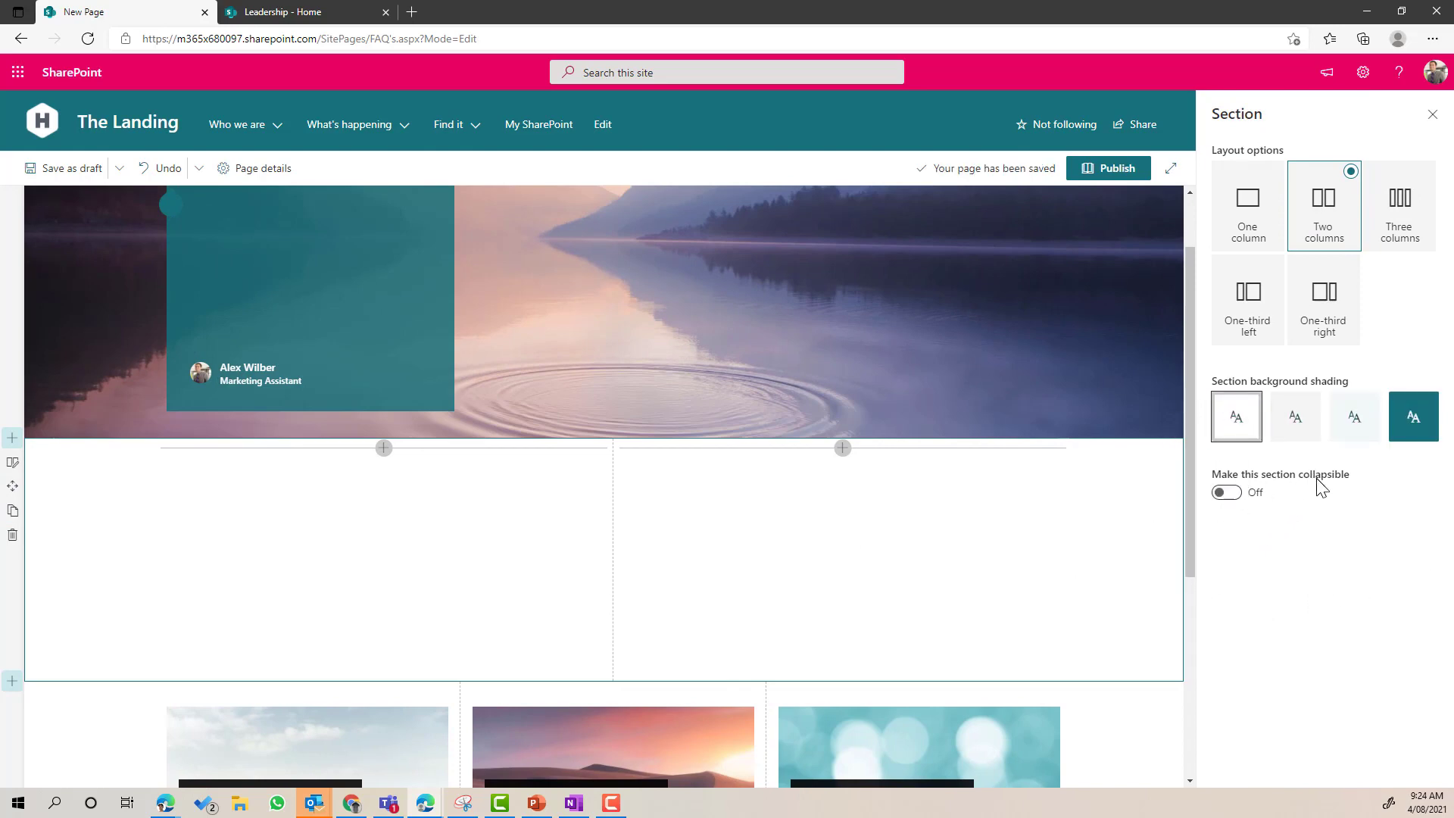
{"action": "left_click", "coordinate": [1227, 493]}
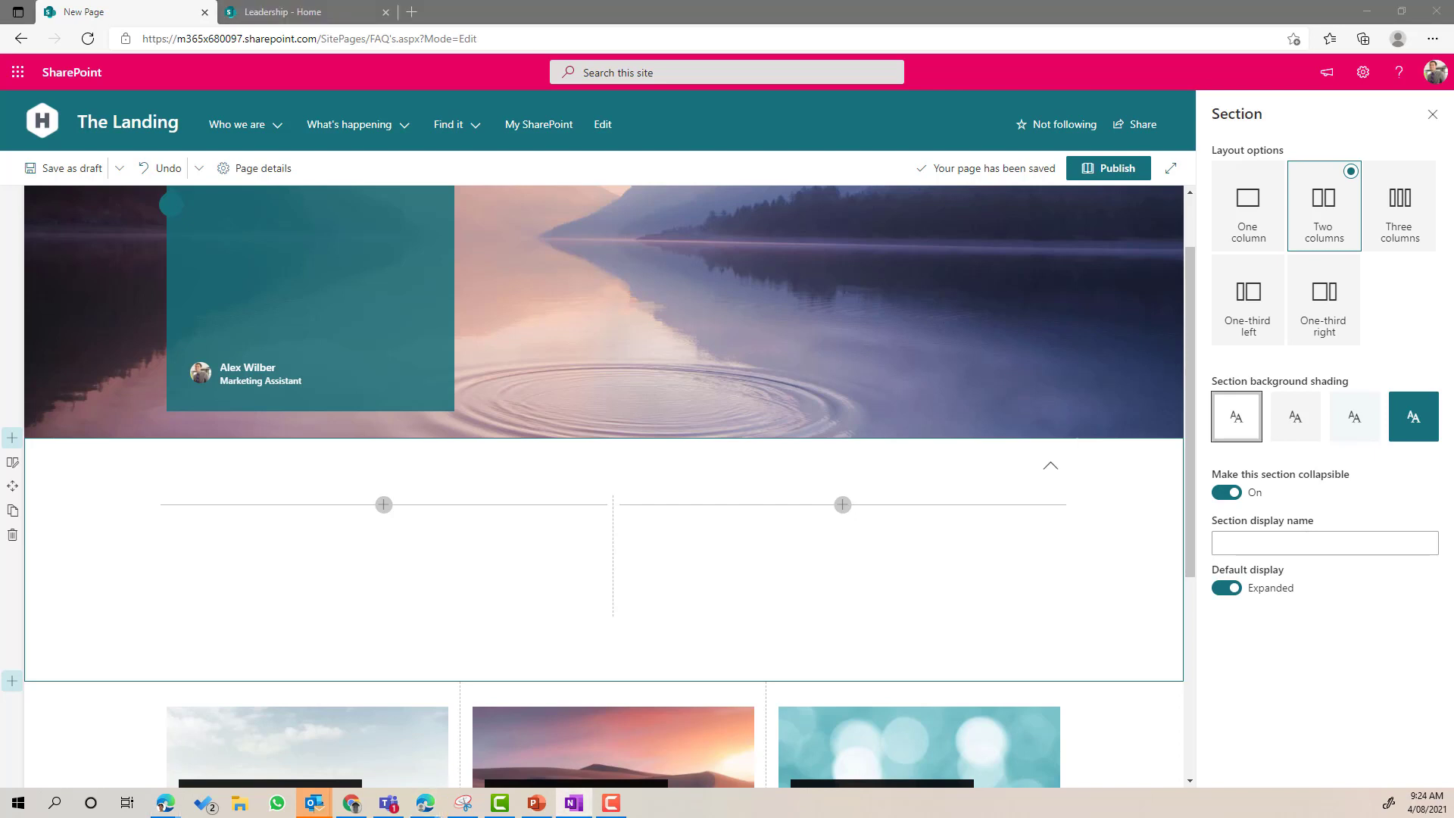
{"action": "left_click", "coordinate": [1348, 543]}
{"action": "type", "text": "How do I create an expense claim approval ?"}
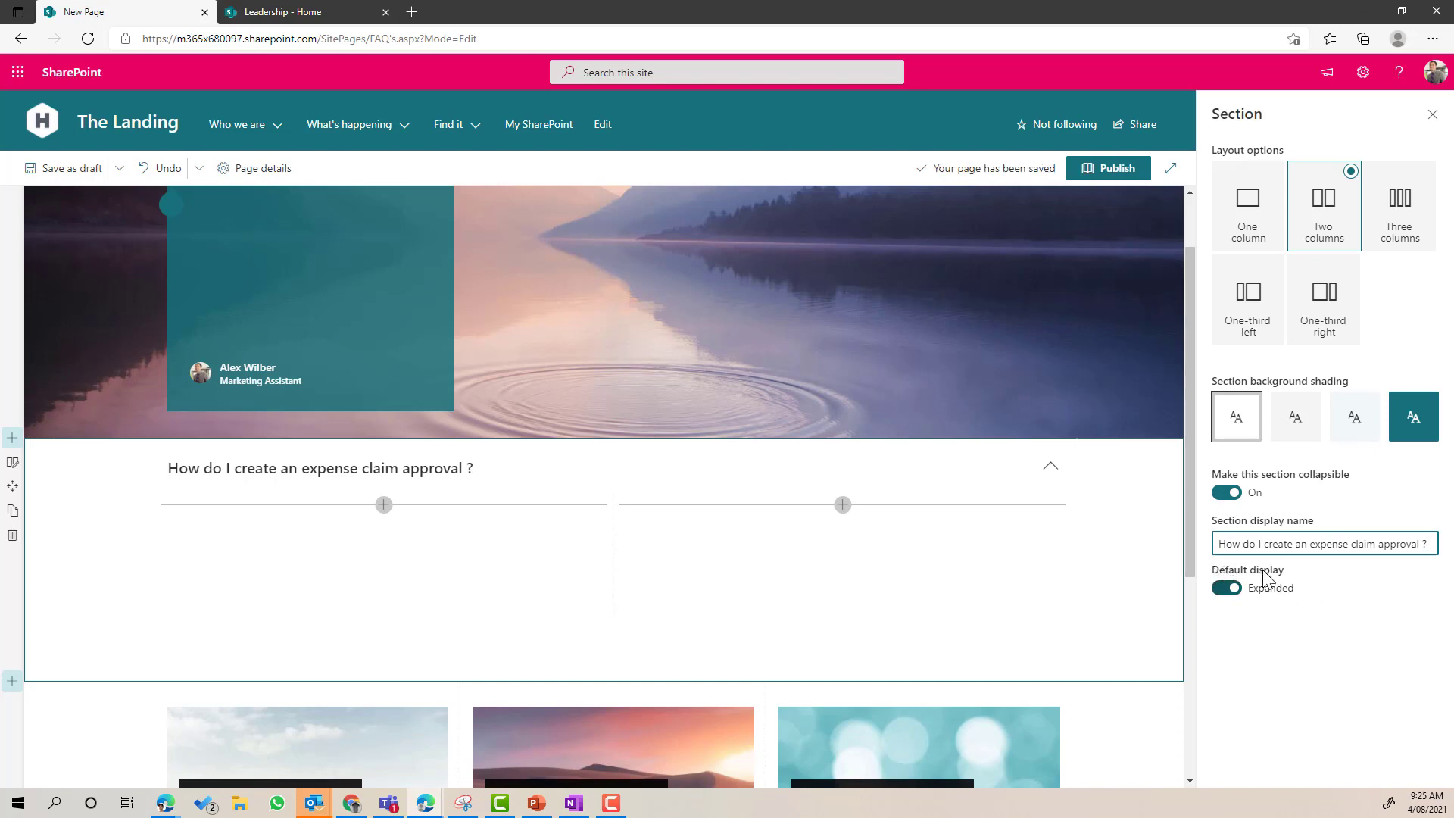
{"action": "left_click", "coordinate": [1226, 591]}
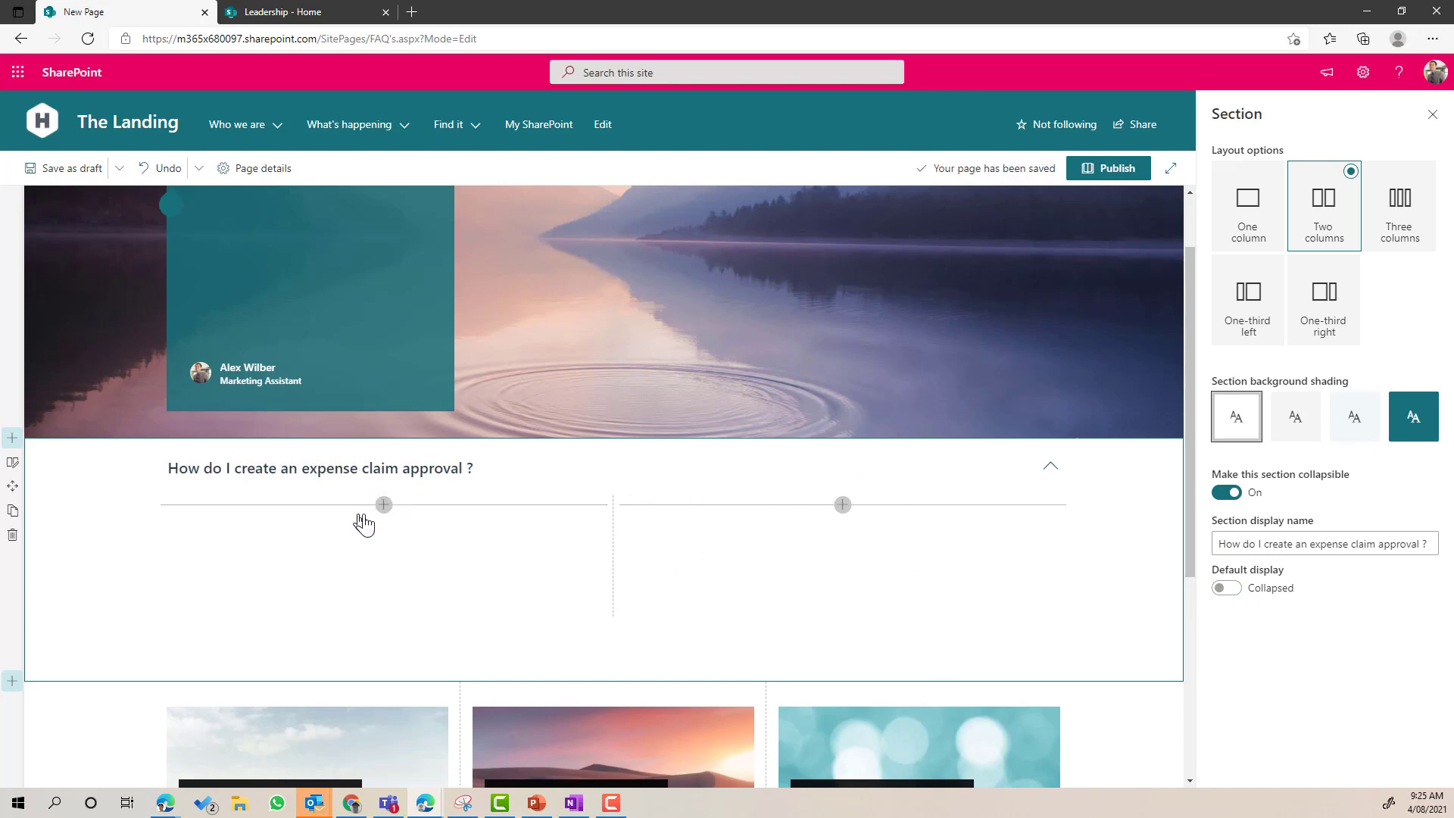
Step: Add a Text web part to the left column and paste the Lorem ipsum paragraph
{"action": "left_click", "coordinate": [385, 505]}
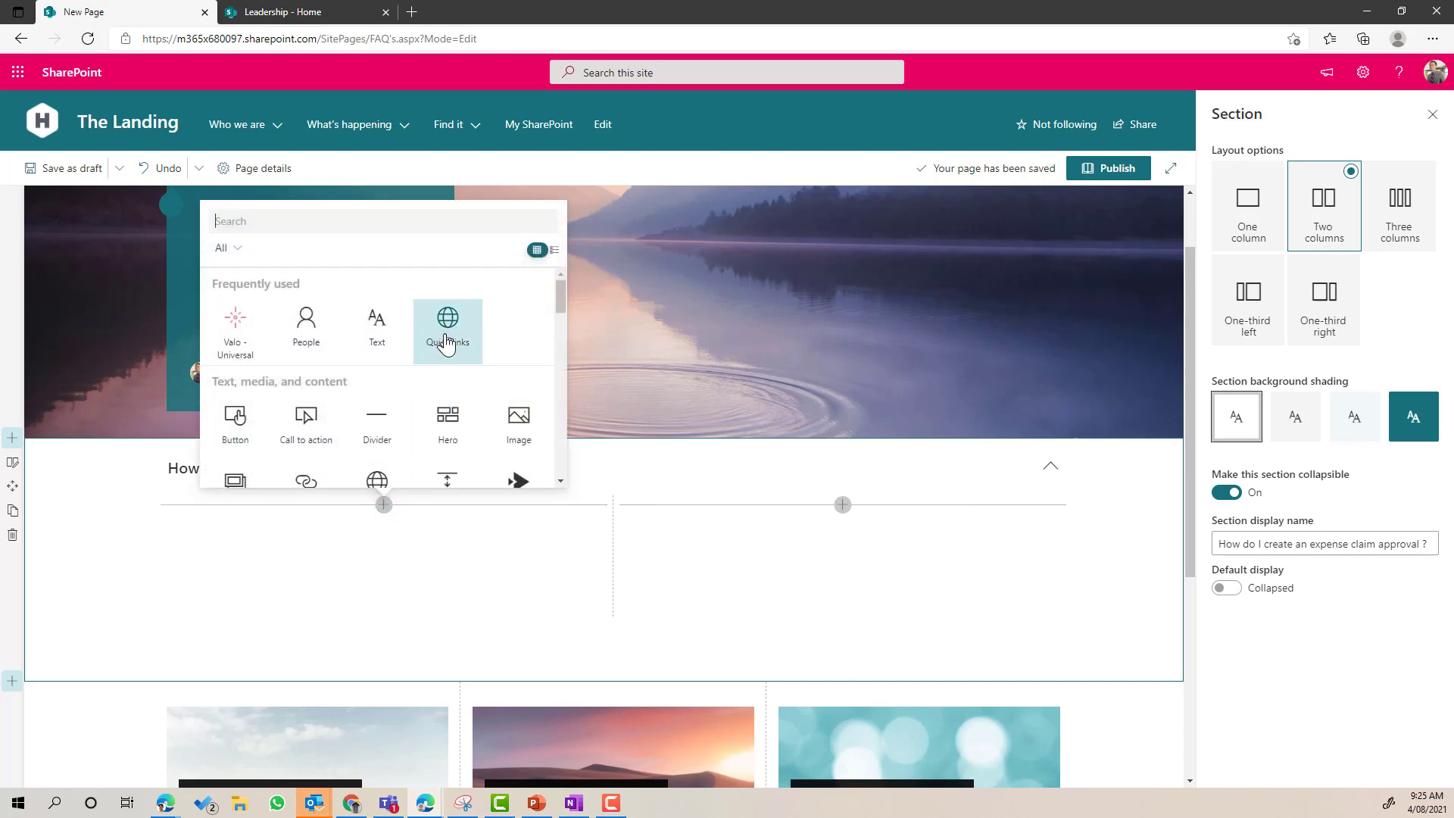
{"action": "left_click", "coordinate": [380, 335]}
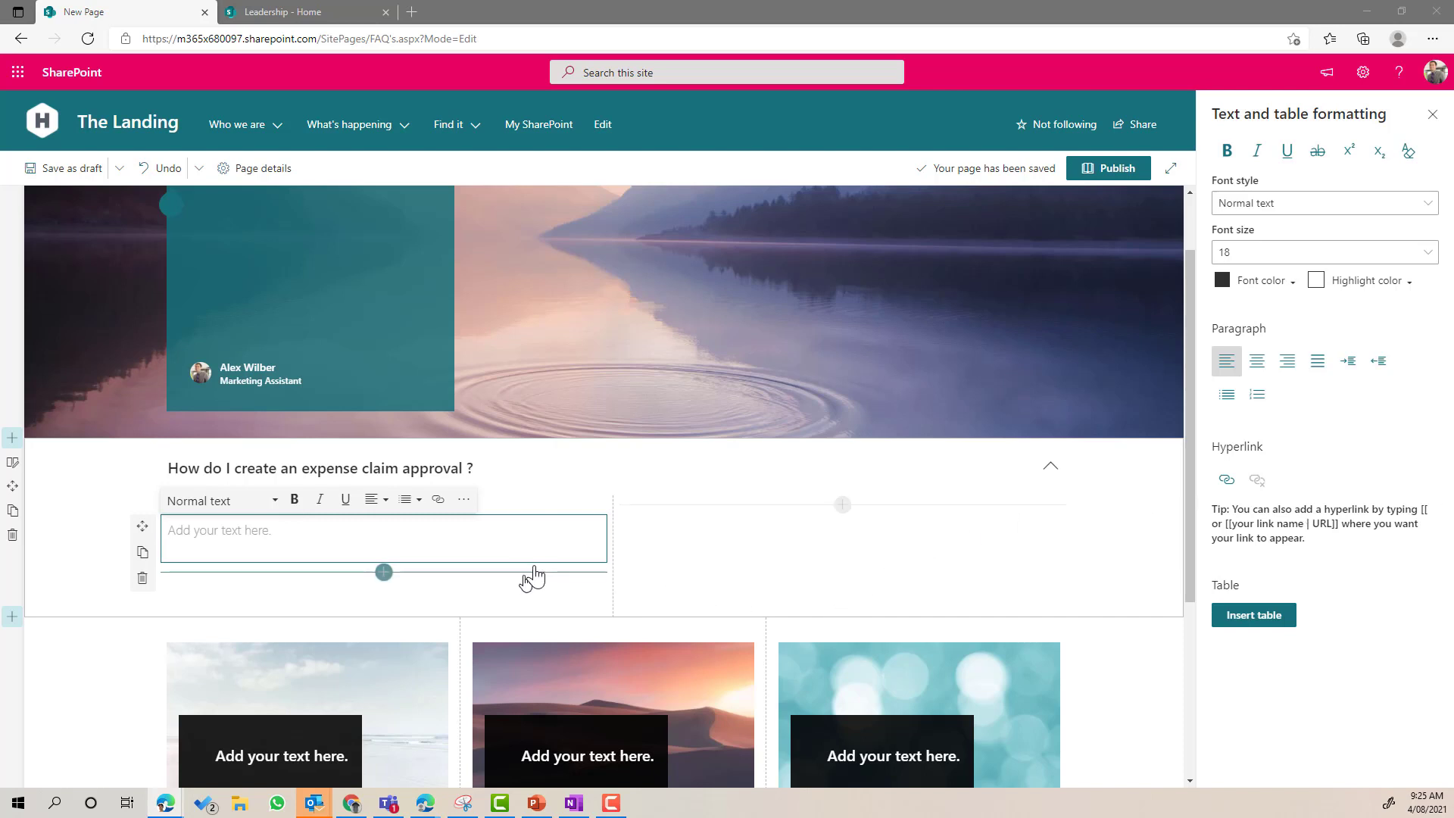
{"action": "left_click", "coordinate": [523, 524]}
{"action": "type", "text": "Aenean luctus ante neque, vitae rhoncus velit porttitor ac. Sed lacinia, sem quis vehicula mattis, enim ante vestibulum dui, ac laoreet ante elit vitae eros. Fusce est velit, imperdiet eu nunc nec, tincidunt rhoncus mi. Donec bibendum facilisis libero eget accumsan. Donec nibh nisi, rutrum sed mollis quis, lobortis vitae nibh. Phasellus nec ullamcorper diam, sit amet gravida lacus. Vestibulum ante ipsum primis in faucibus orci luctus et ultrices posuere cubilia curae; Aliquam erat volutpat. Phasellus neque risus, sodales at ligula eget, venenatis viverra justo. Interdum et malesuada fames ac ante ipsum primis in faucibus. Nunc non turpis risus. Morbi faucibus ex nec luctus tempor"}
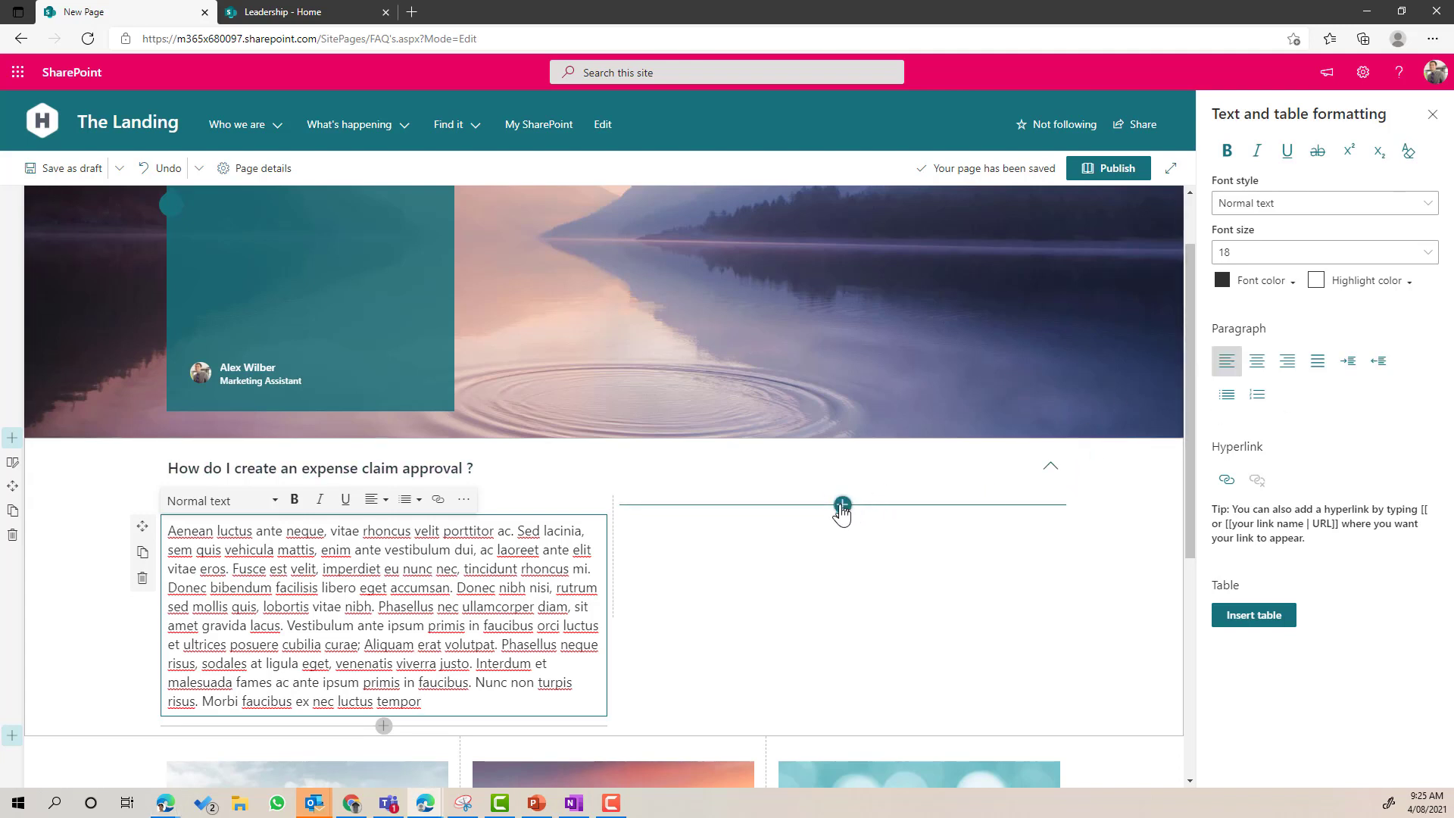
Step: Add a YouTube web part with the pasted video link to the right column
{"action": "left_click", "coordinate": [843, 504]}
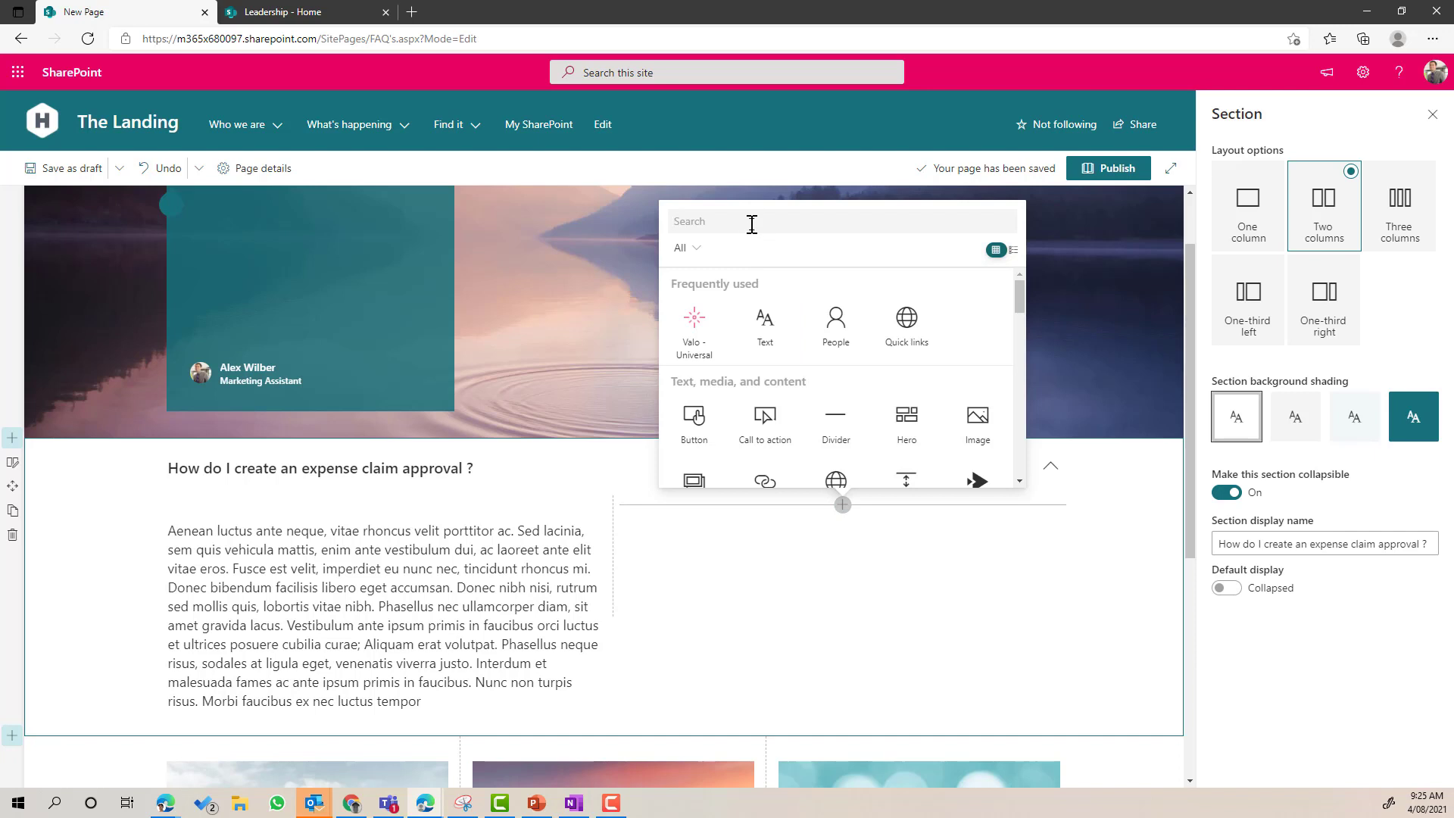
{"action": "type", "text": "vid"}
{"action": "scroll", "coordinate": [870, 377], "scroll_direction": "down", "scroll_amount": 2}
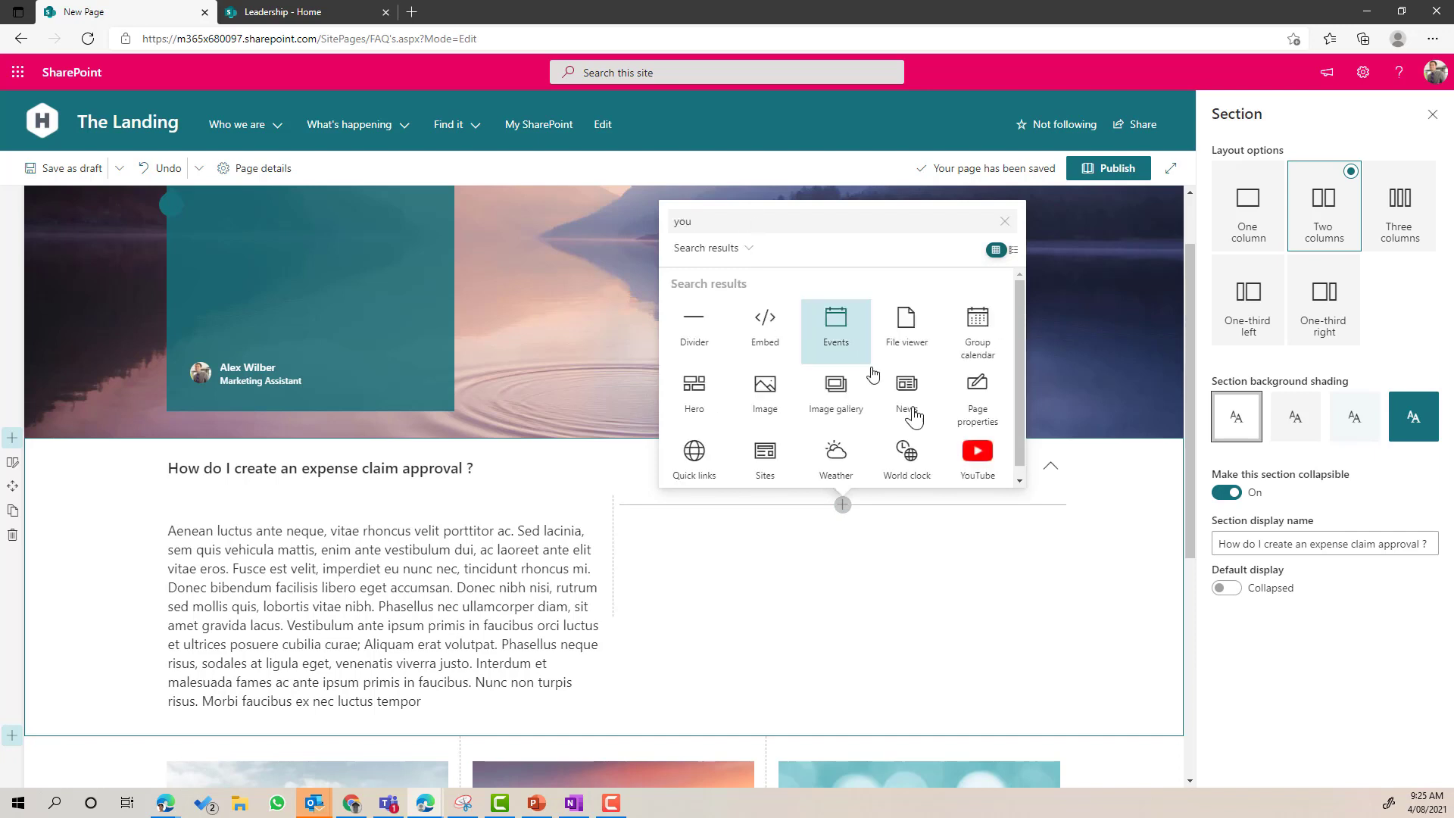
{"action": "left_click", "coordinate": [977, 466]}
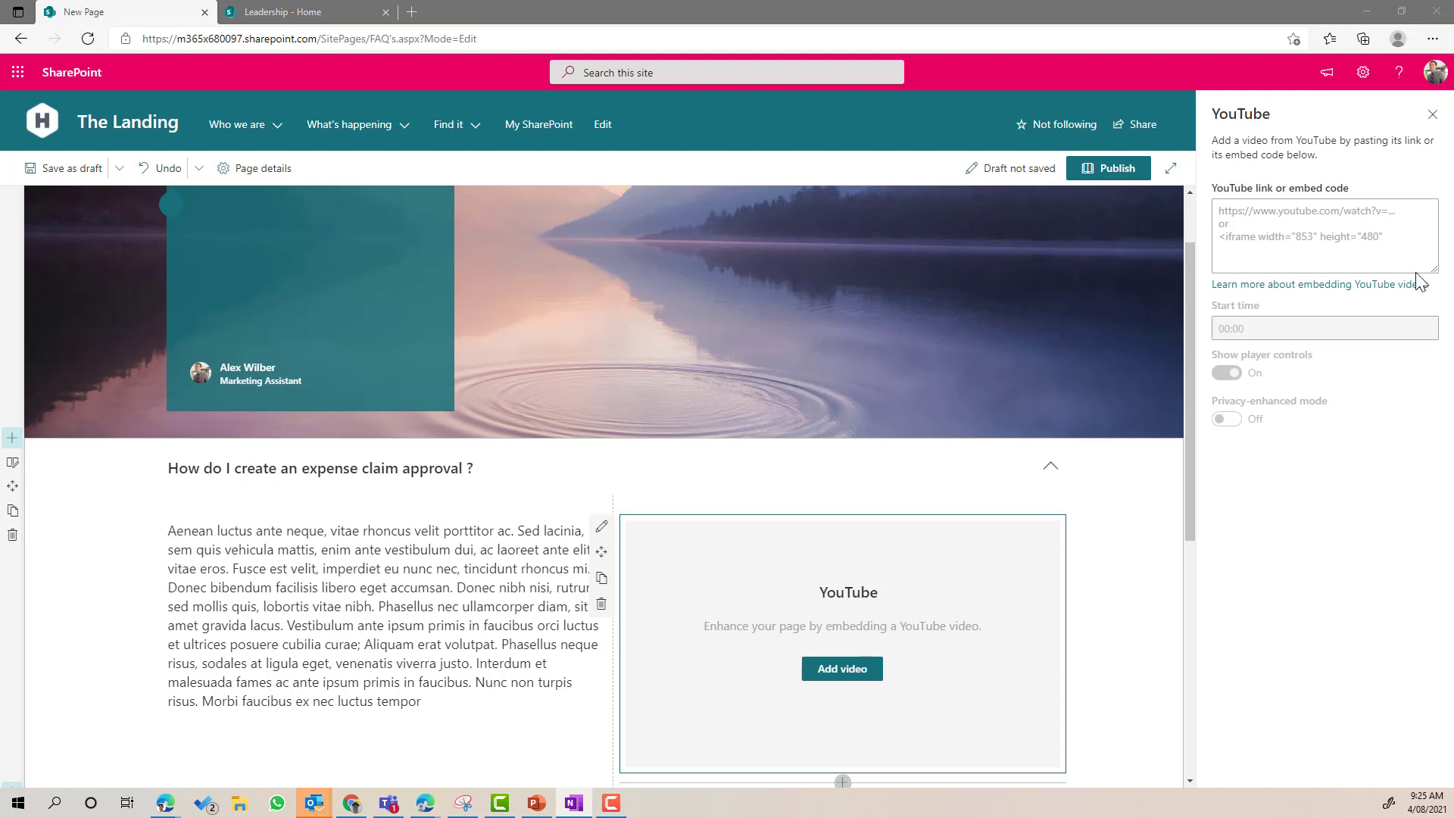
{"action": "left_click", "coordinate": [1302, 213]}
{"action": "type", "text": "https://www.youtube.com/watch?v=G4915_YoXc0"}
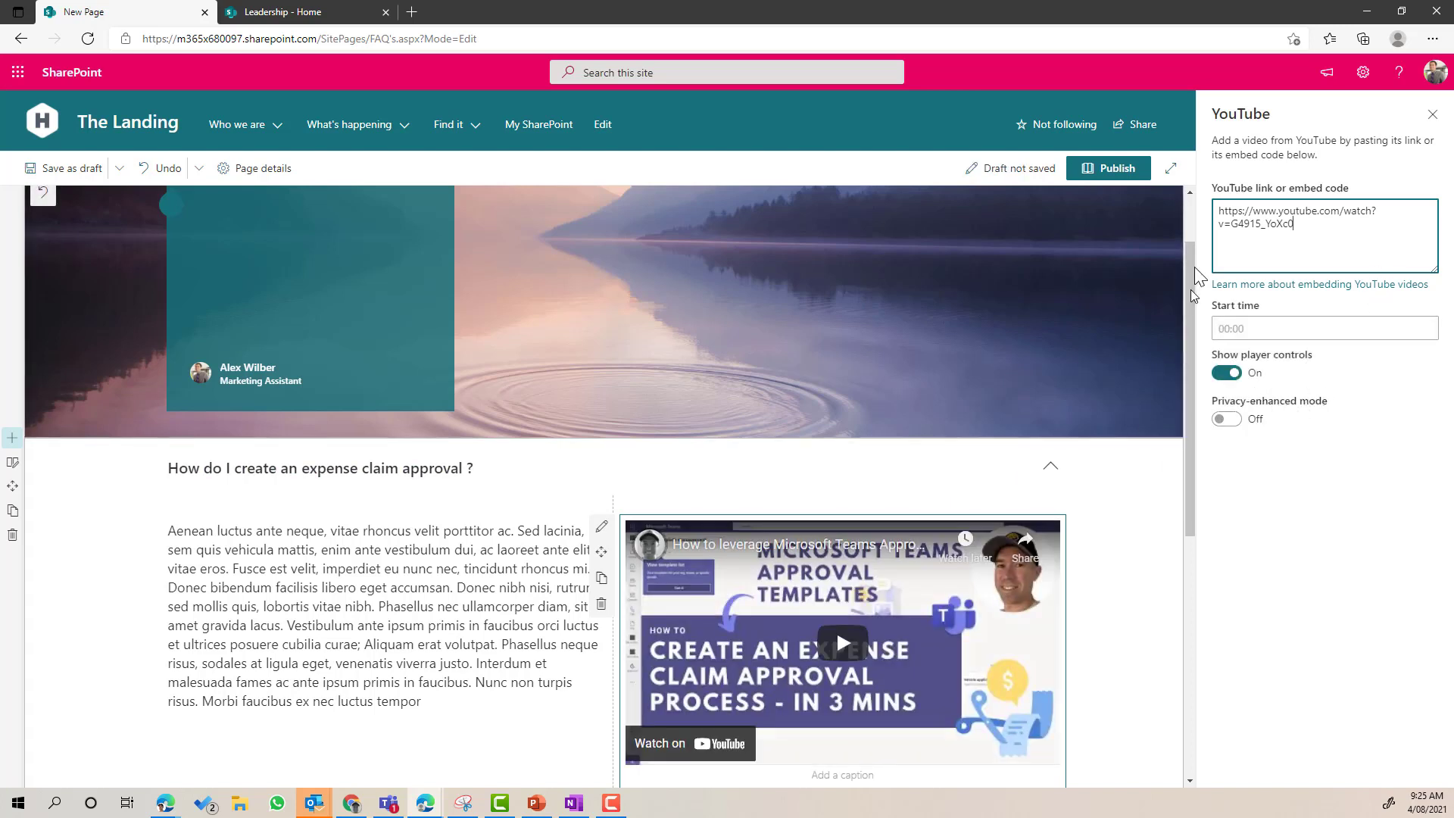
{"action": "scroll", "coordinate": [1172, 313], "scroll_direction": "down", "scroll_amount": 1}
{"action": "scroll", "coordinate": [1173, 318], "scroll_direction": "down", "scroll_amount": 2}
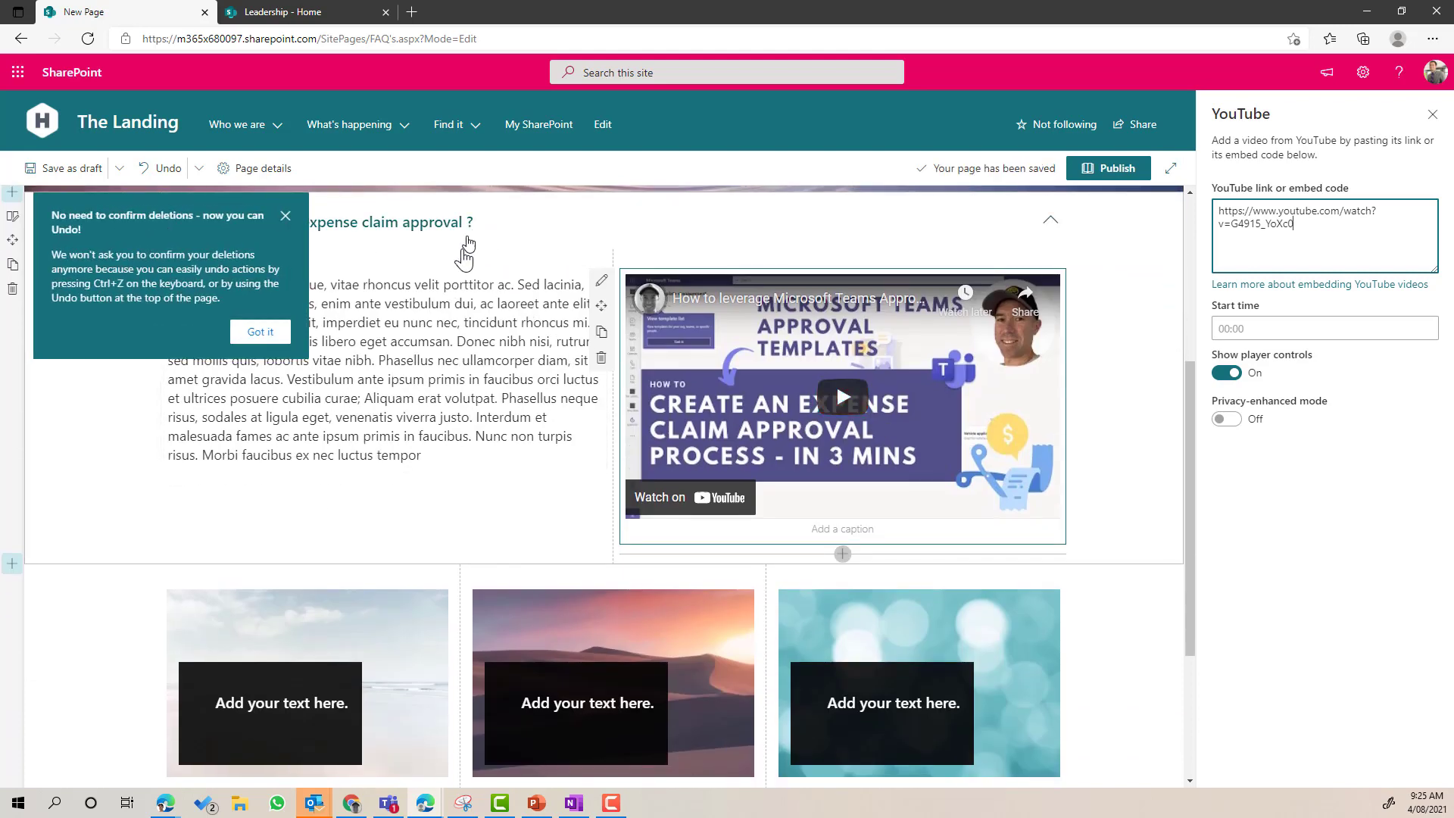
Step: Insert a bold 'Answer:' label on a new line above the Lorem ipsum text
{"action": "left_click", "coordinate": [286, 217]}
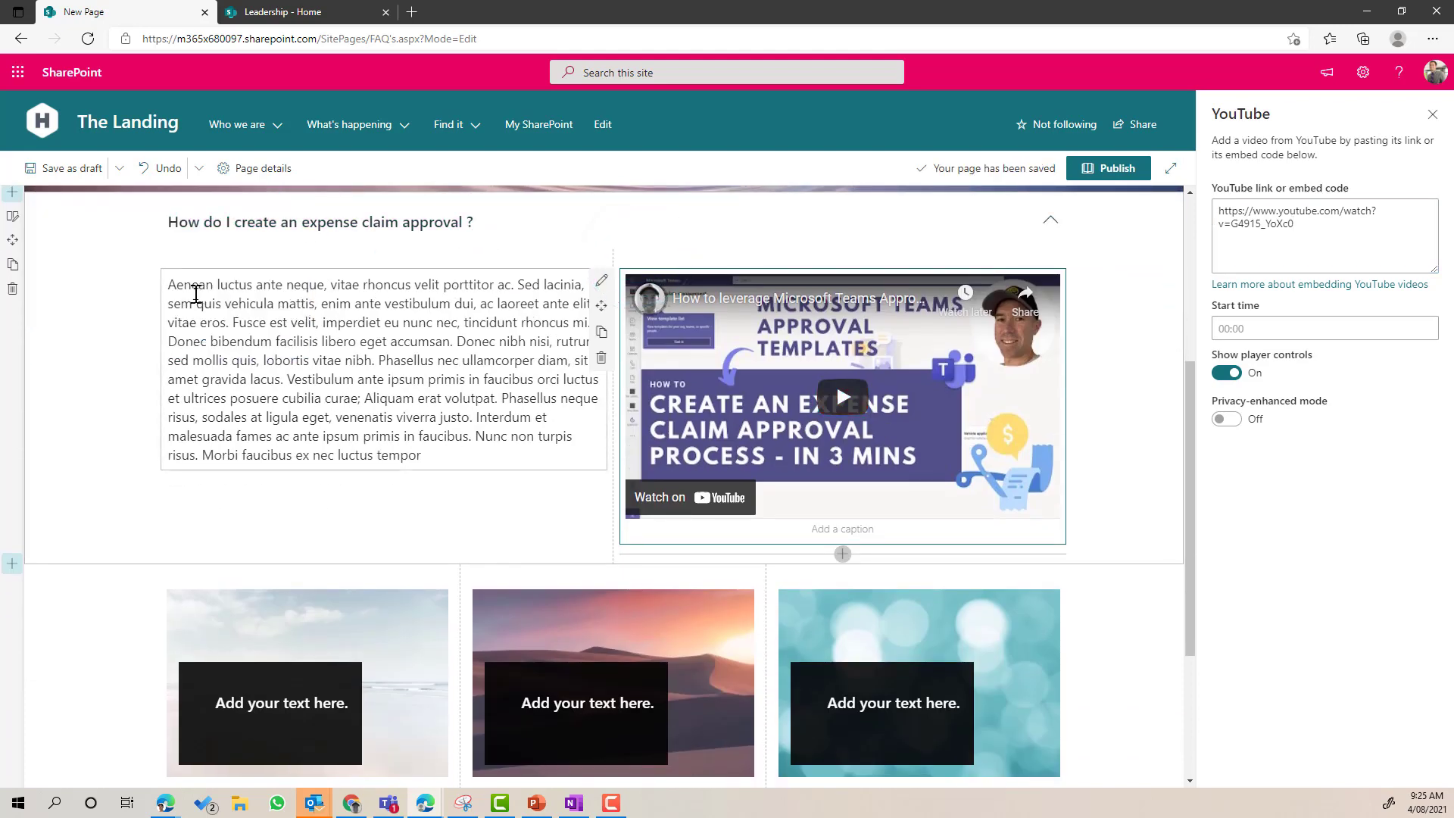
{"action": "left_click", "coordinate": [167, 284]}
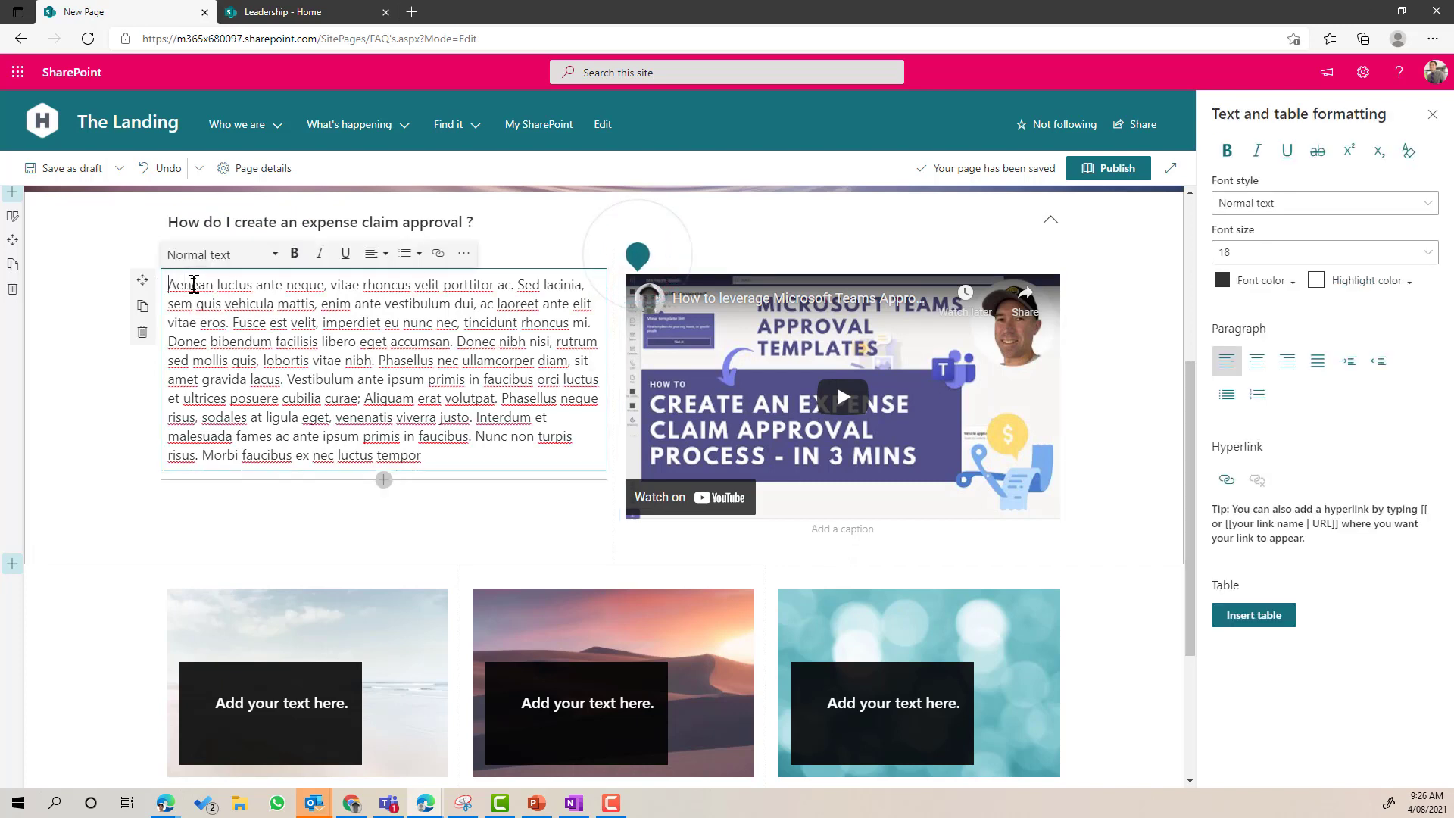
{"action": "key", "text": "Return"}
{"action": "key", "text": "Up"}
{"action": "type", "text": "An"}
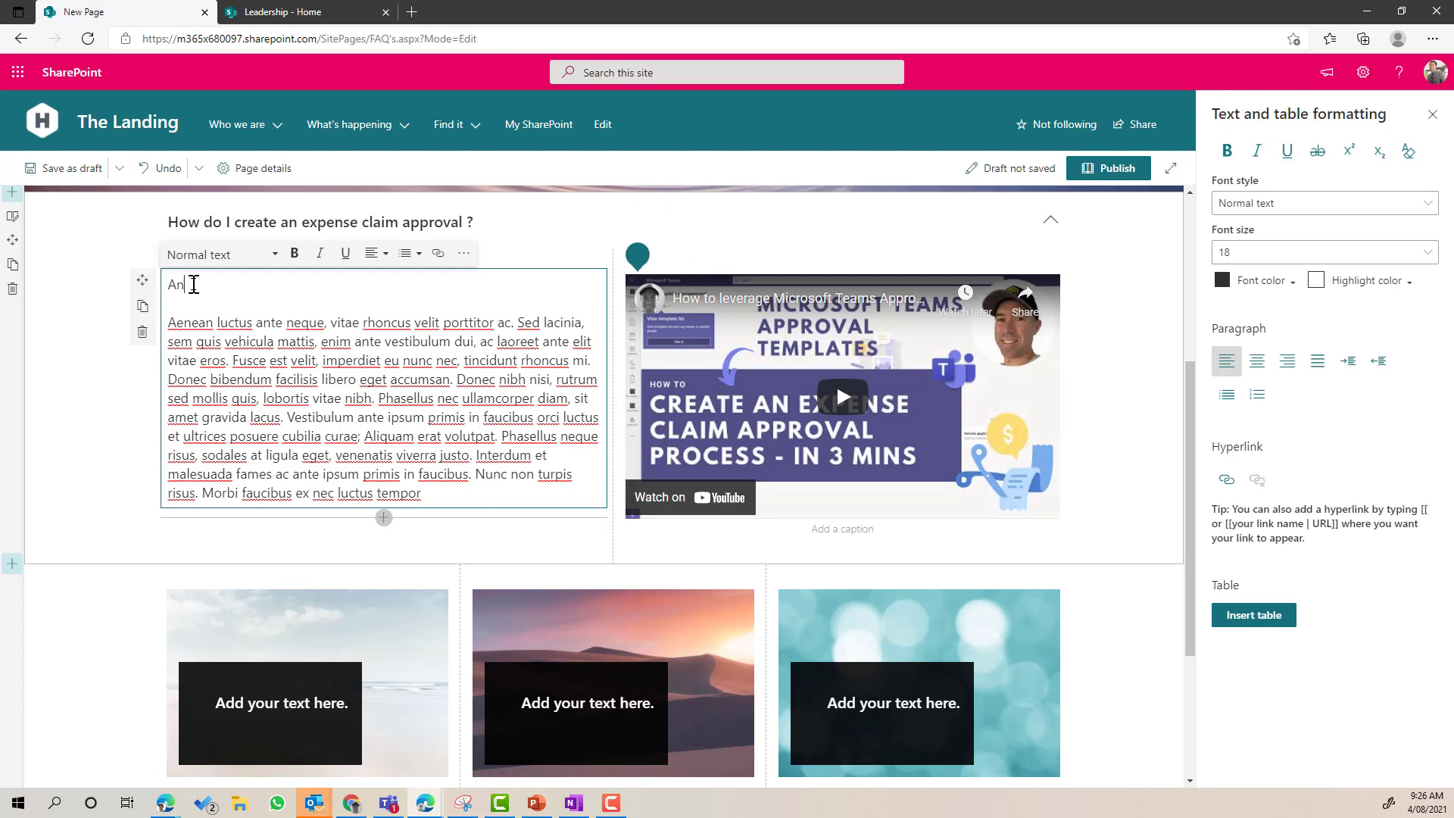
{"action": "type", "text": "swer:"}
{"action": "left_click", "coordinate": [175, 282], "text": "shift"}
{"action": "left_click", "coordinate": [167, 284], "text": "shift"}
{"action": "left_click", "coordinate": [295, 253]}
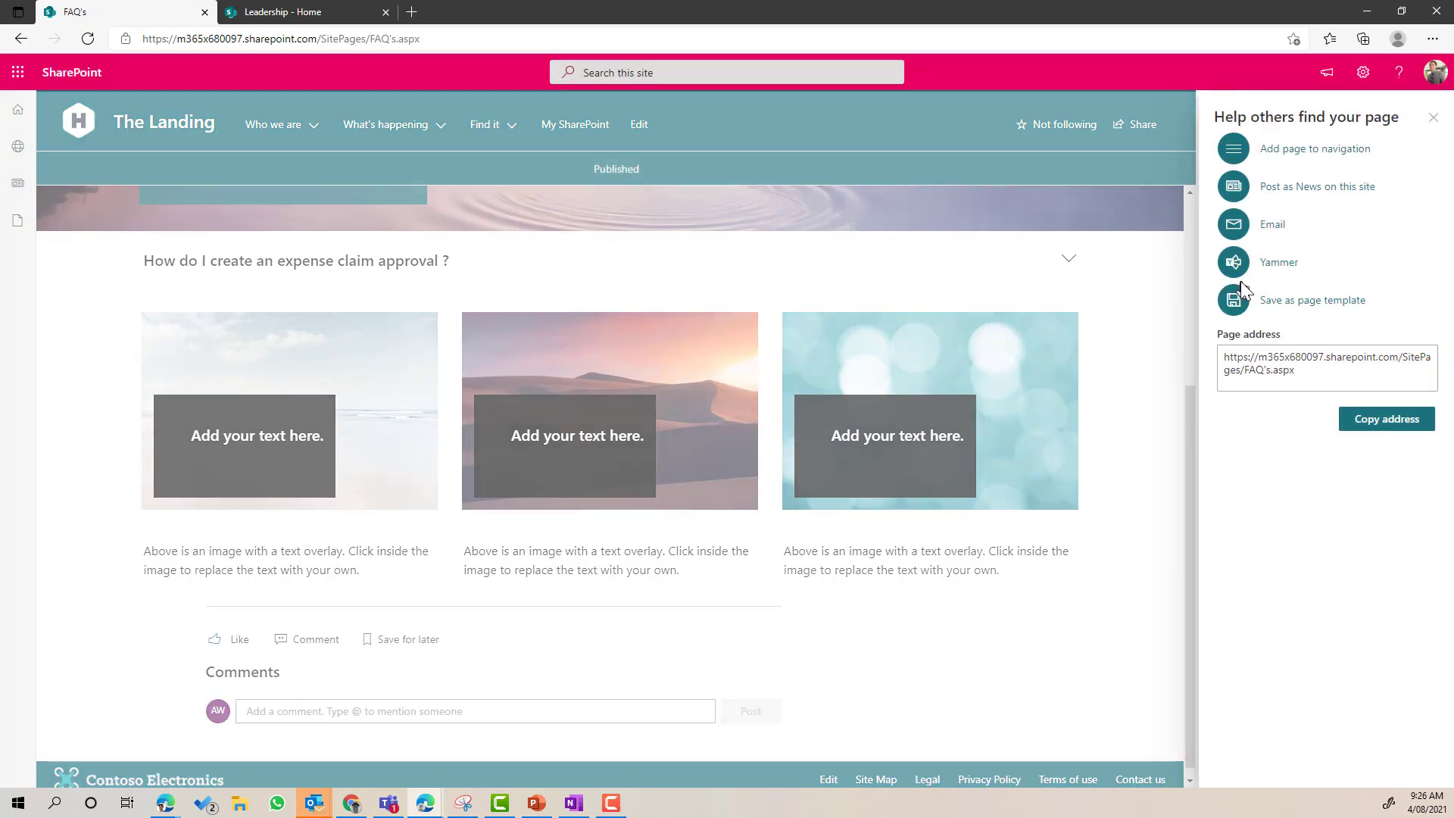
Step: Dismiss the sharing pane, then expand and collapse the expense claim question to test it
{"action": "left_click", "coordinate": [1430, 118]}
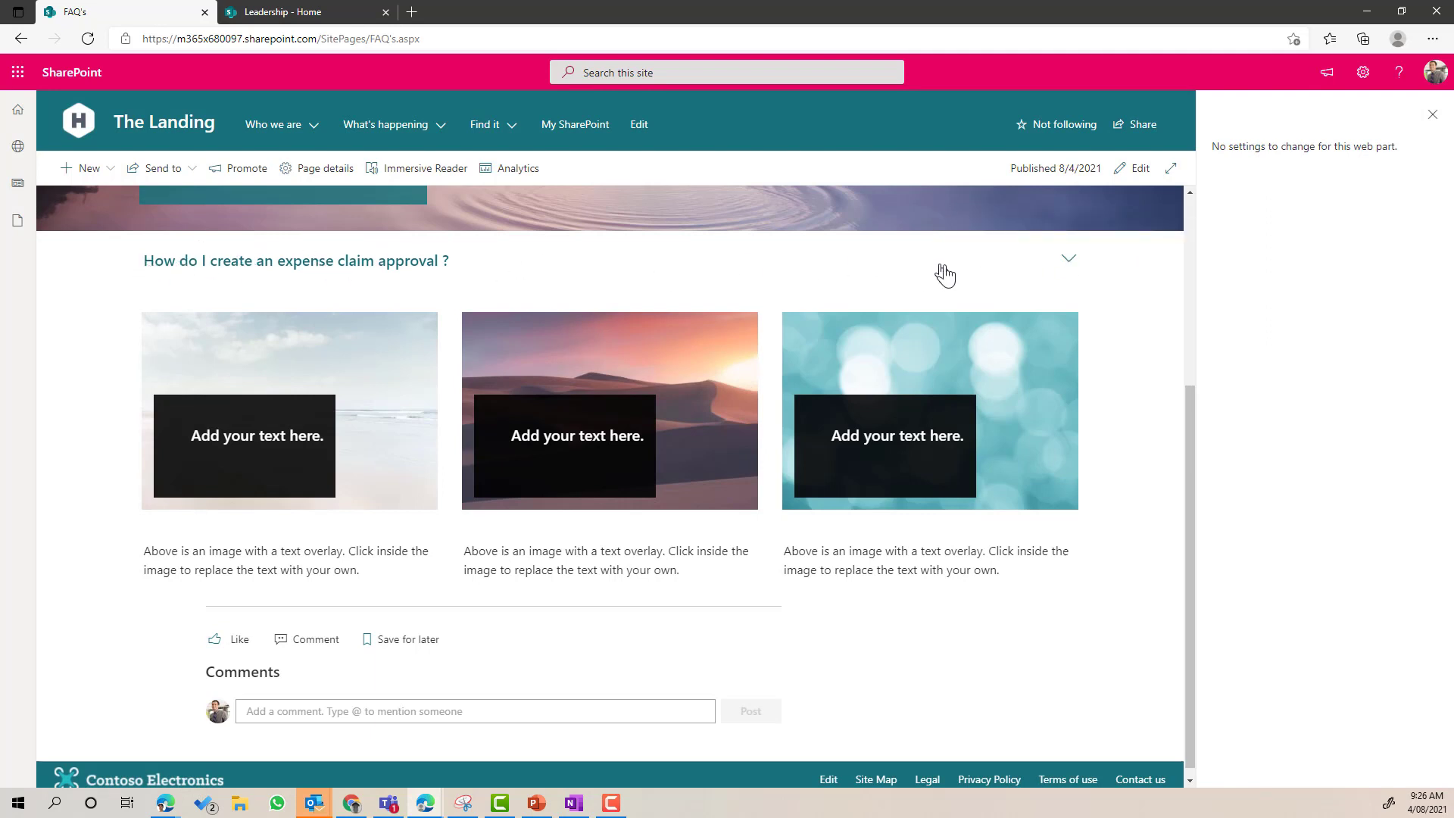
{"action": "left_click", "coordinate": [1069, 265]}
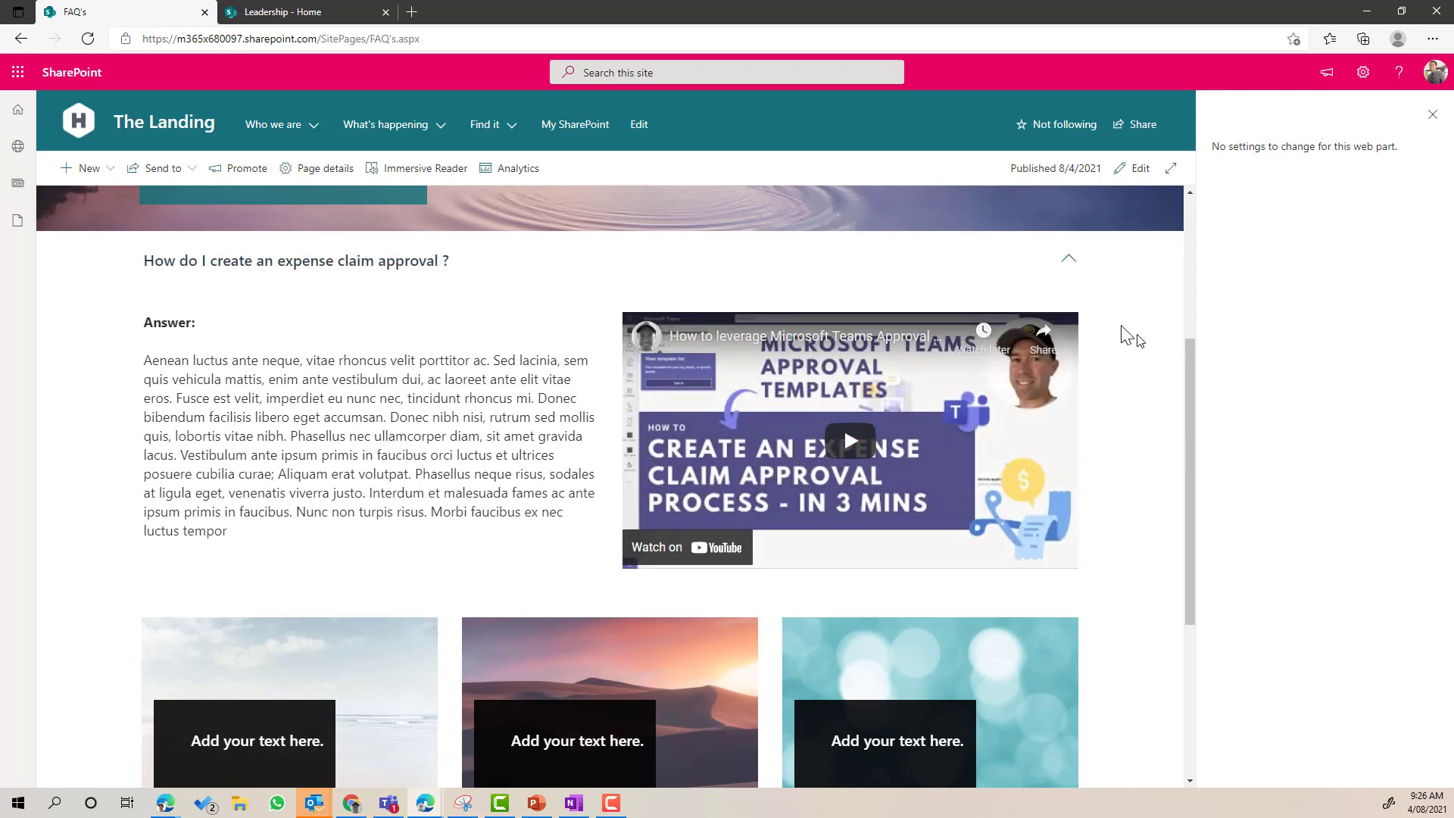
{"action": "left_click", "coordinate": [1068, 265]}
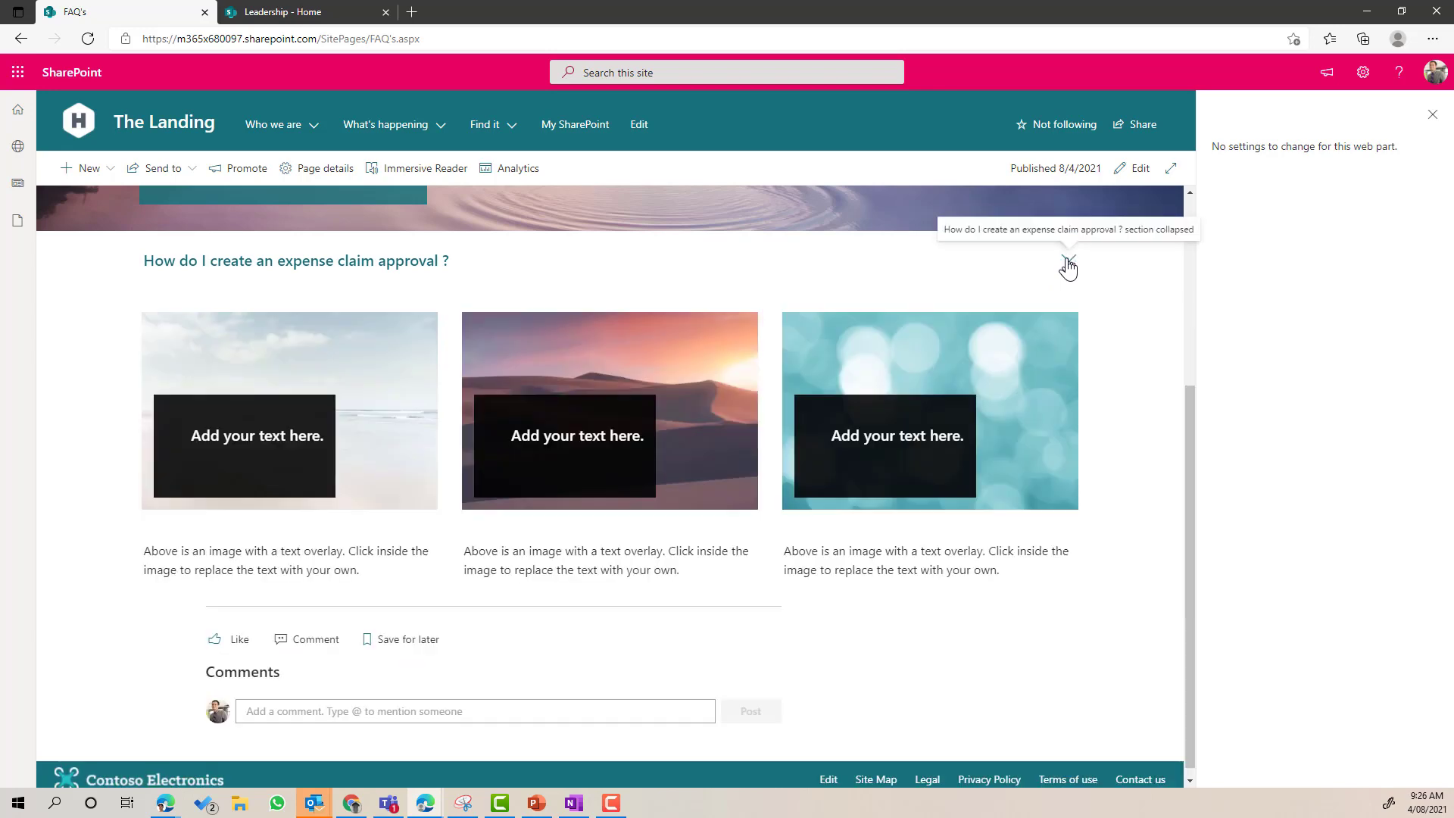
{"action": "left_click", "coordinate": [1433, 115]}
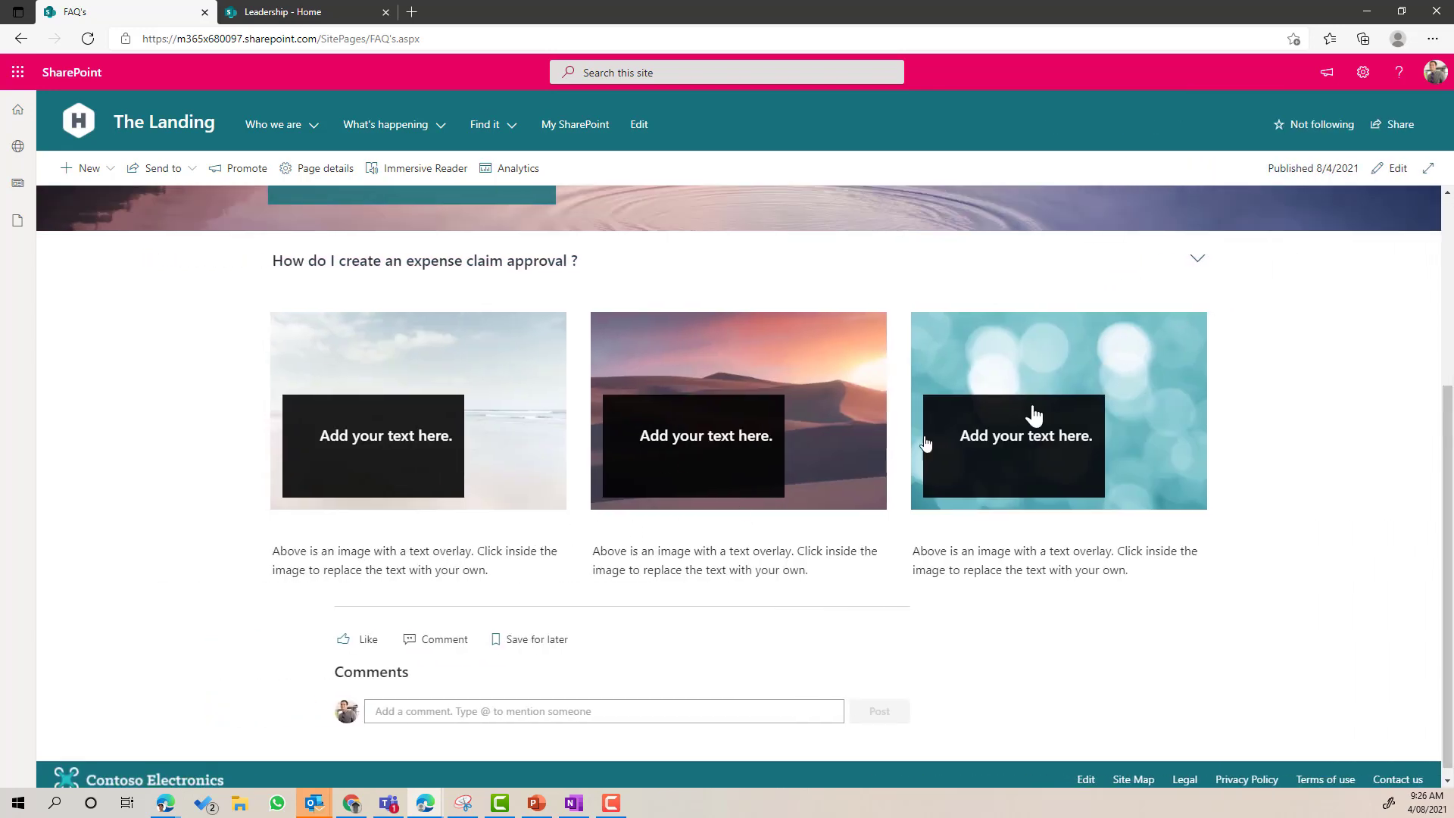
Step: Make the three-image section collapsible, named with the digital signing question, collapsed by default
{"action": "left_click", "coordinate": [1381, 175]}
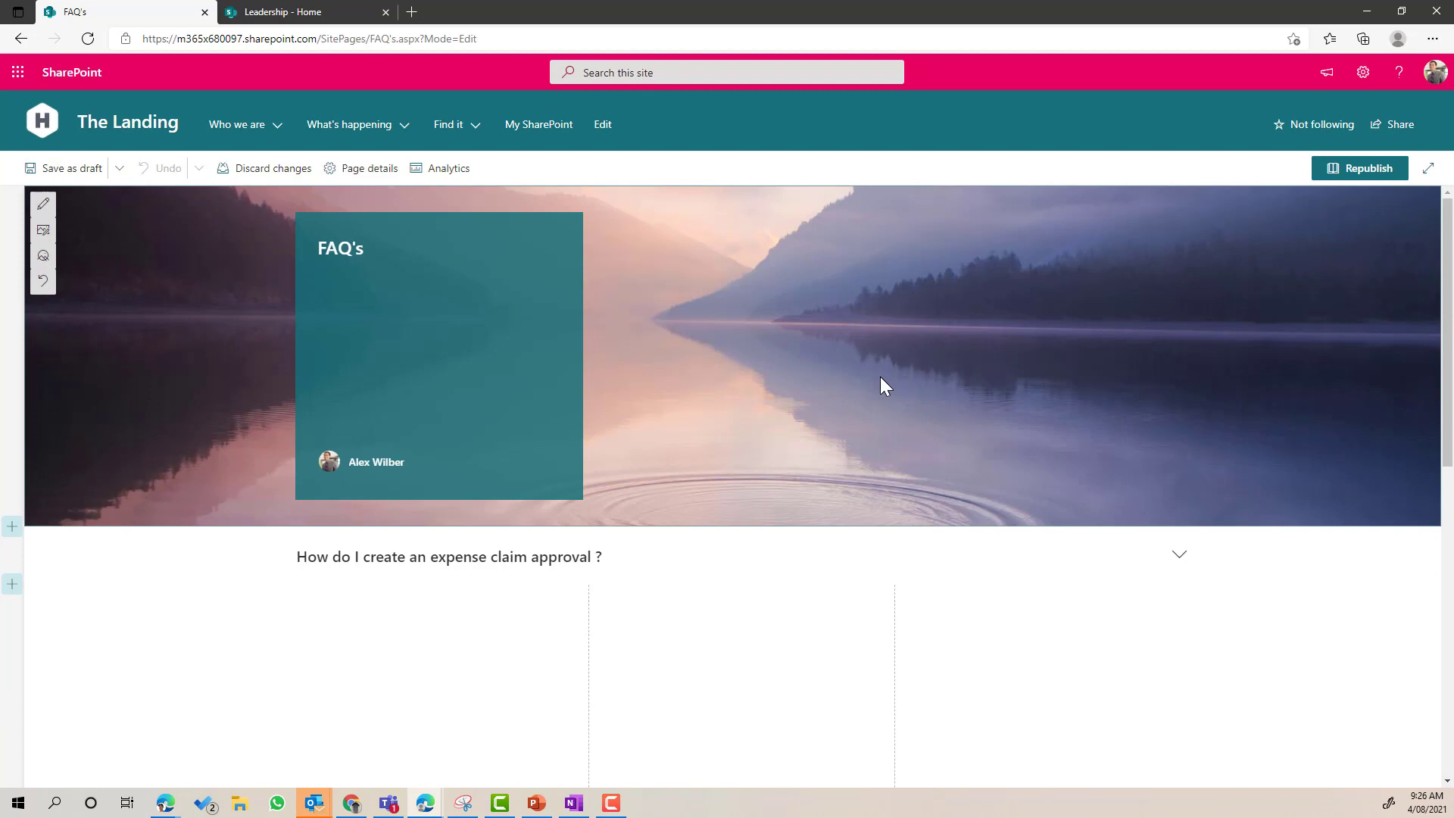
{"action": "scroll", "coordinate": [841, 409], "scroll_direction": "down", "scroll_amount": 1}
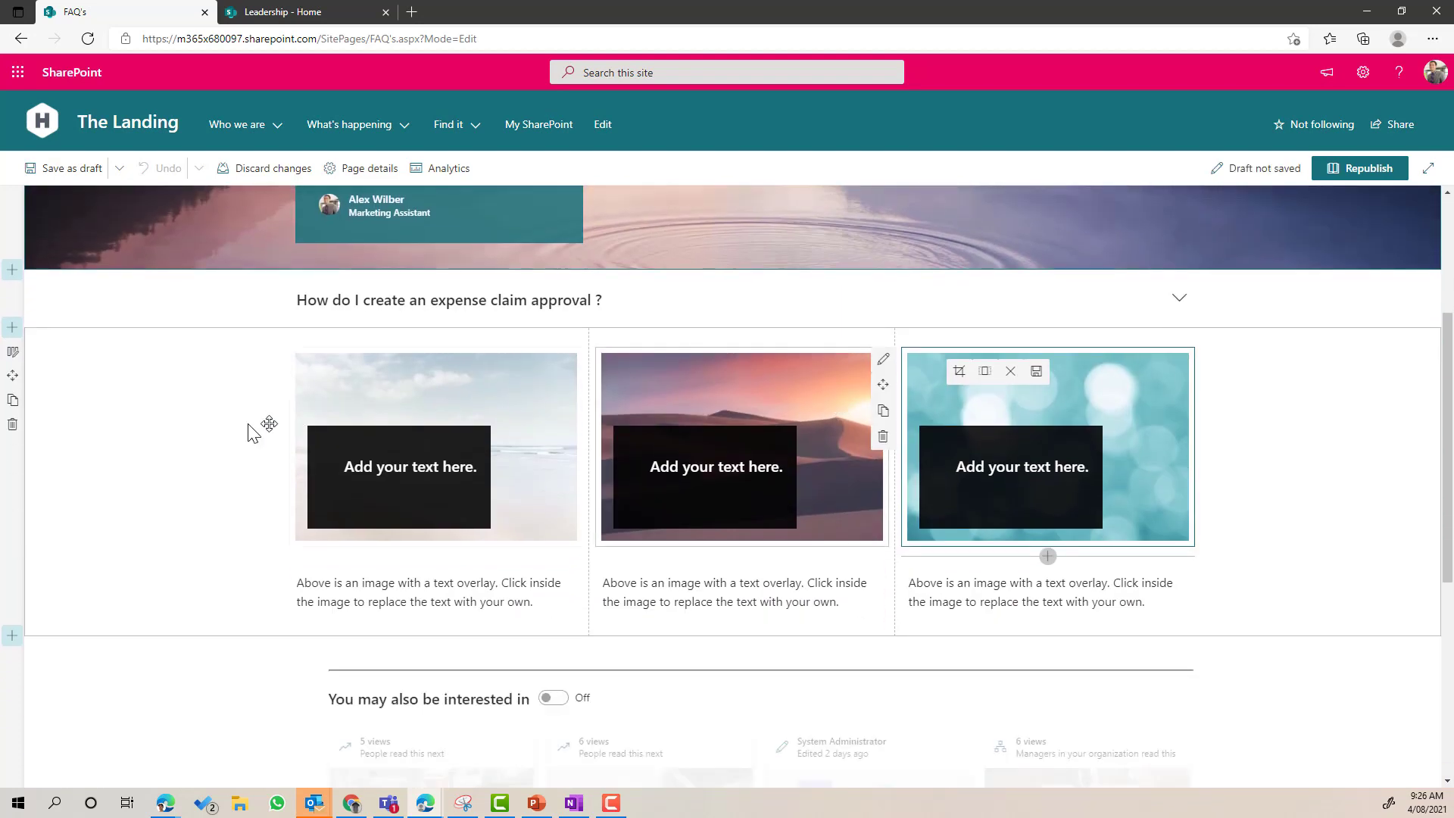
{"action": "left_click", "coordinate": [214, 402]}
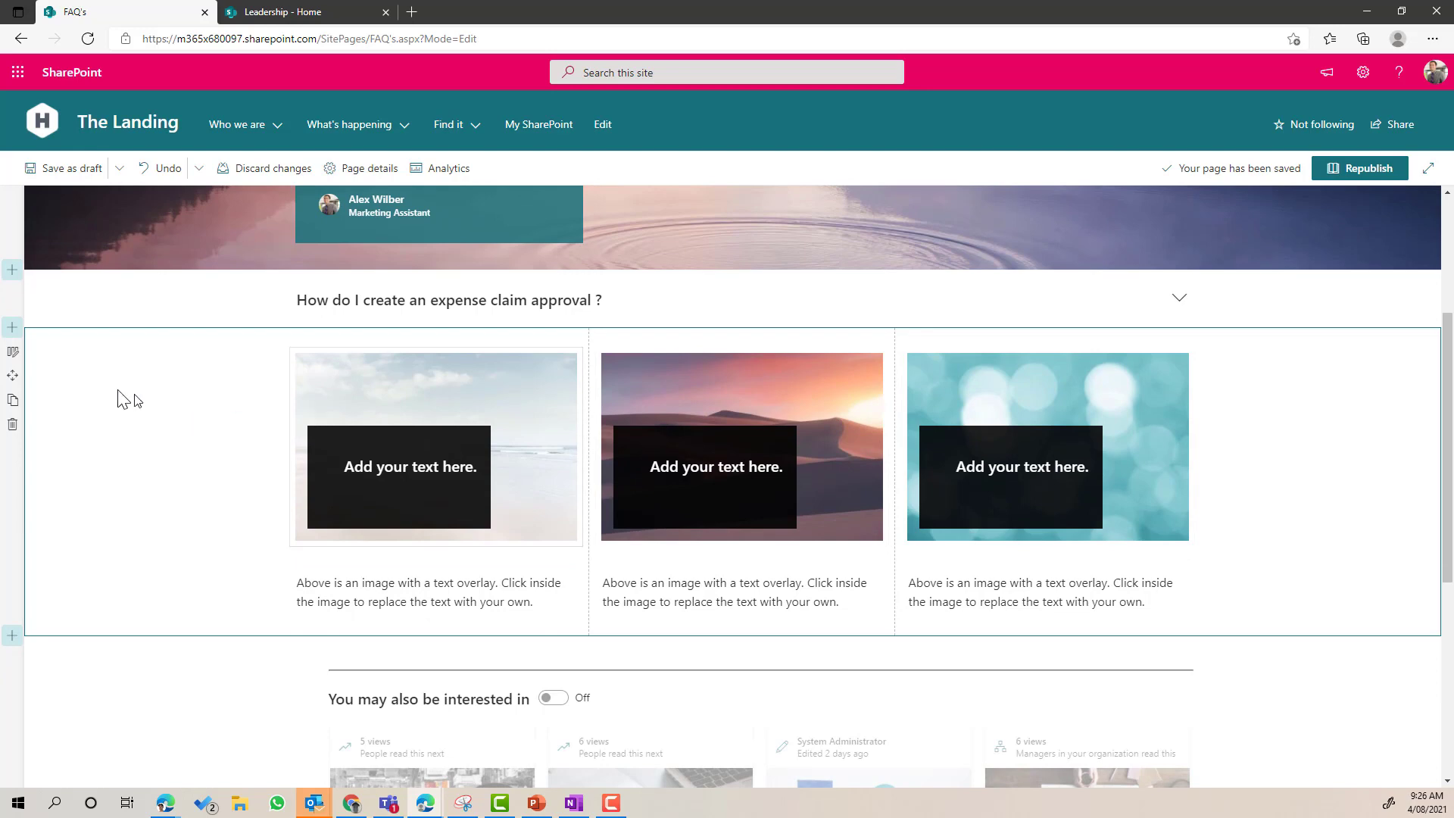
{"action": "left_click", "coordinate": [12, 352]}
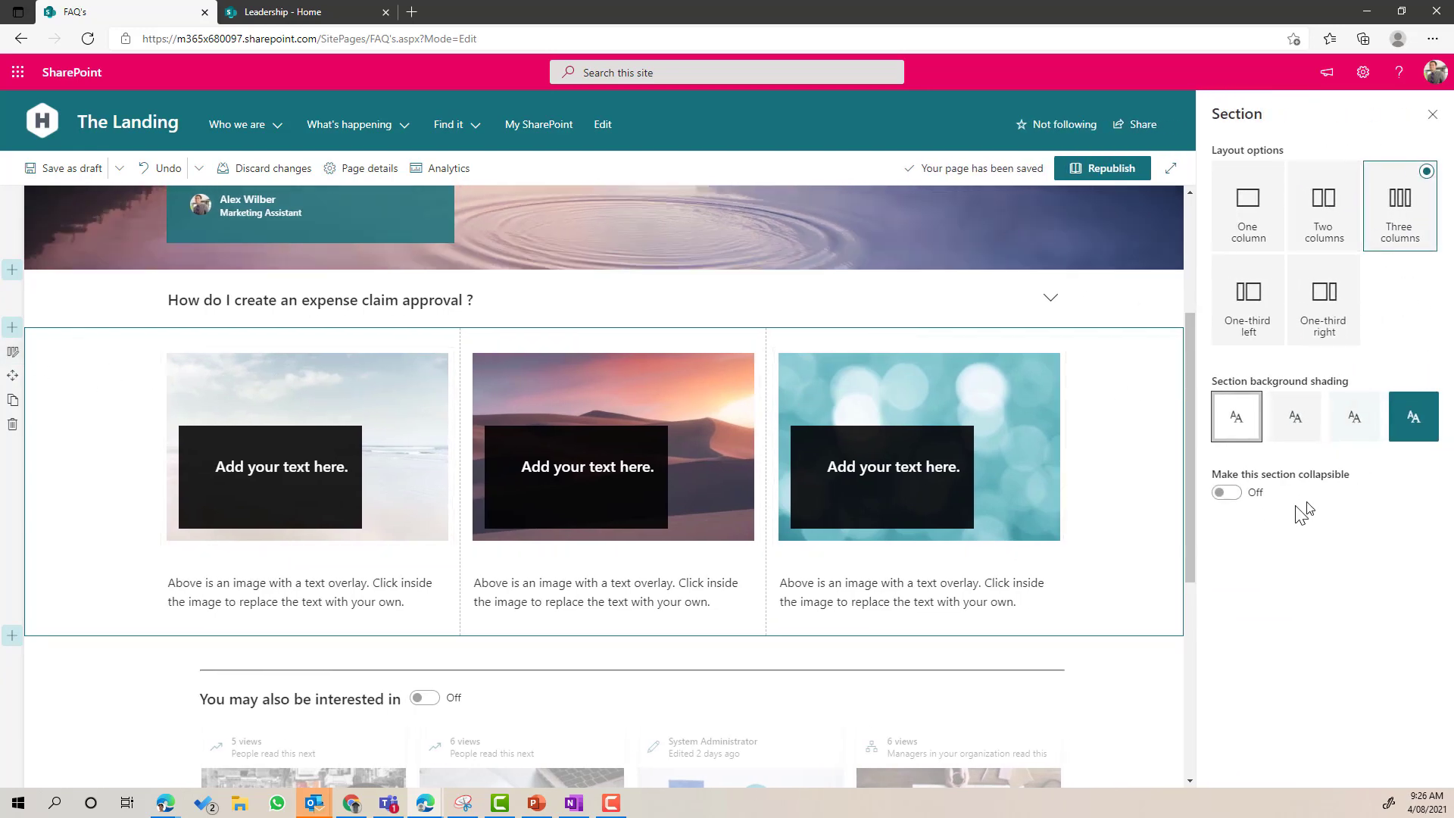
{"action": "left_click", "coordinate": [1232, 493]}
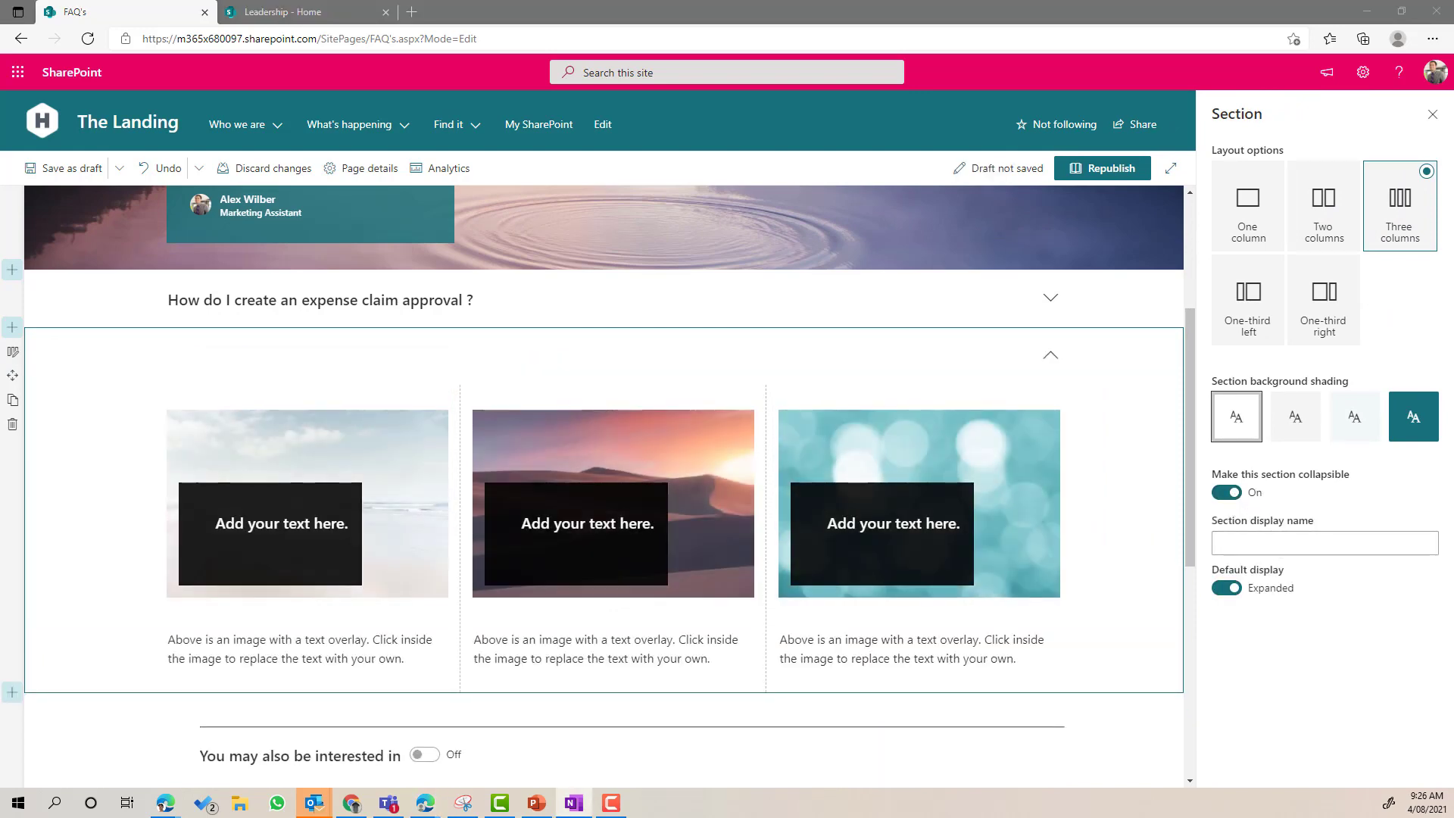
{"action": "left_click", "coordinate": [1325, 543]}
{"action": "type", "text": "How can I get my documents digitally signed using the approvals app?"}
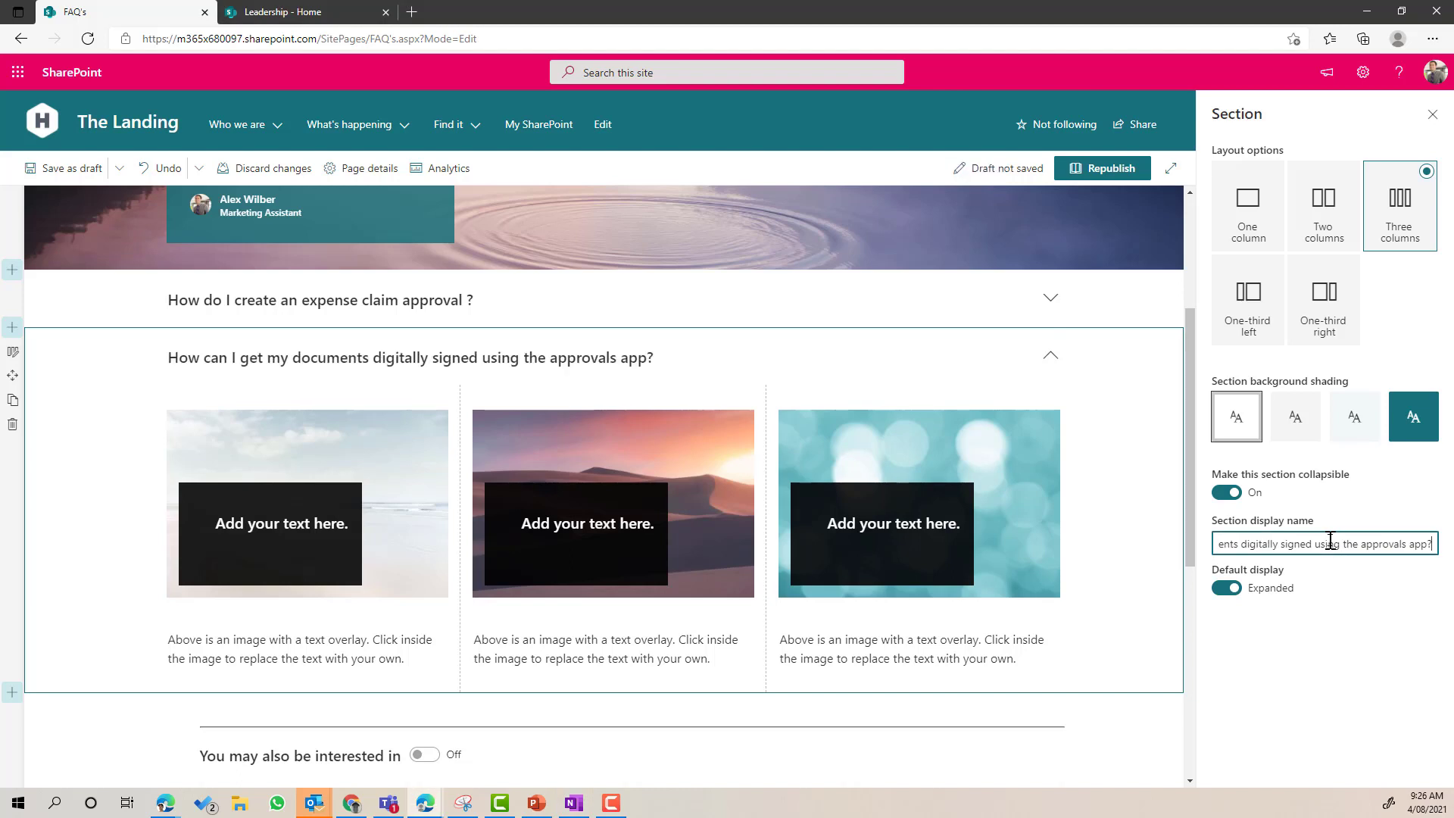
{"action": "left_click", "coordinate": [1217, 595]}
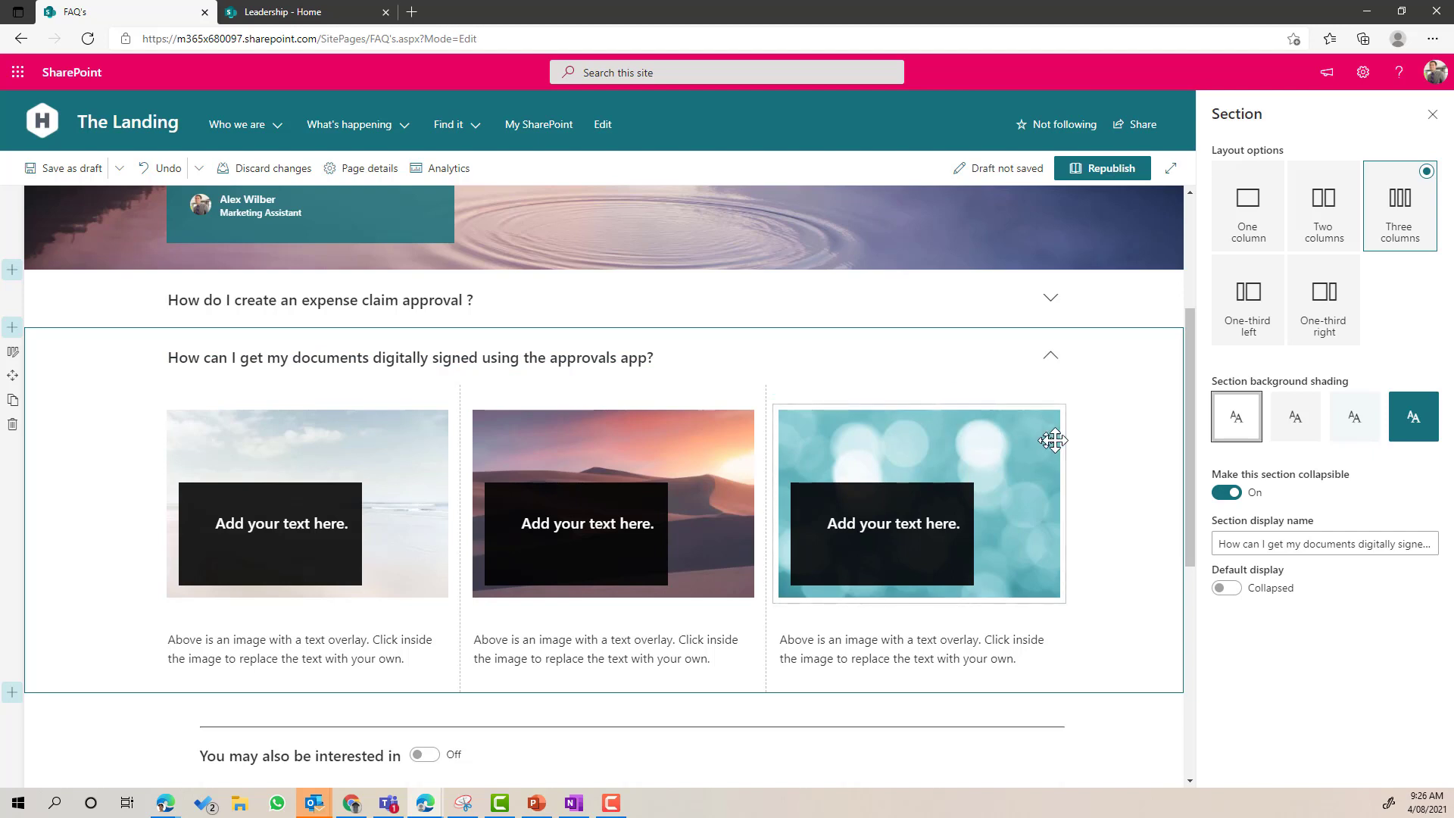
Step: Replace column three's image and text with a YouTube video on digital signing
{"action": "left_click", "coordinate": [1042, 411]}
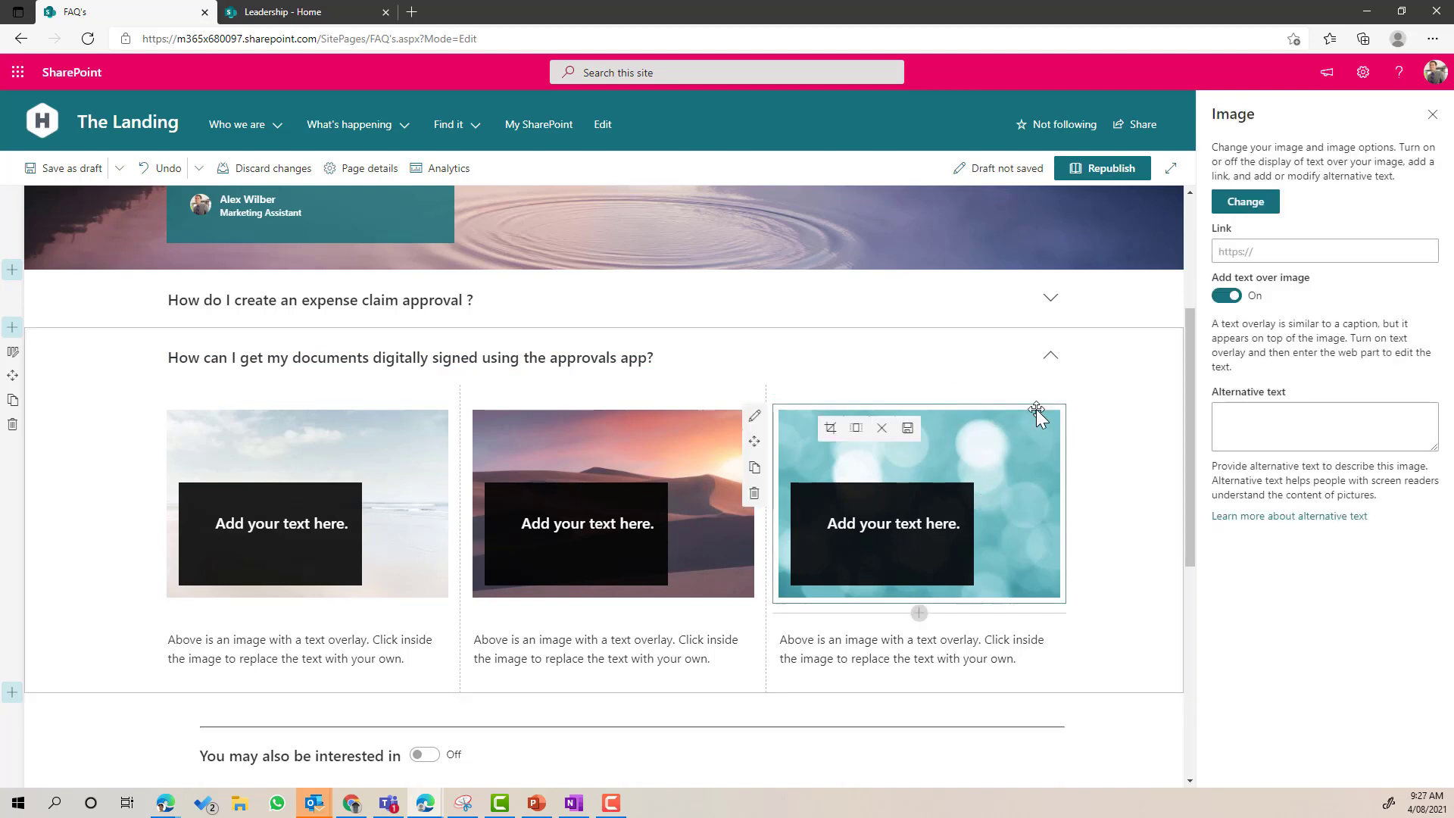
{"action": "left_click", "coordinate": [754, 493]}
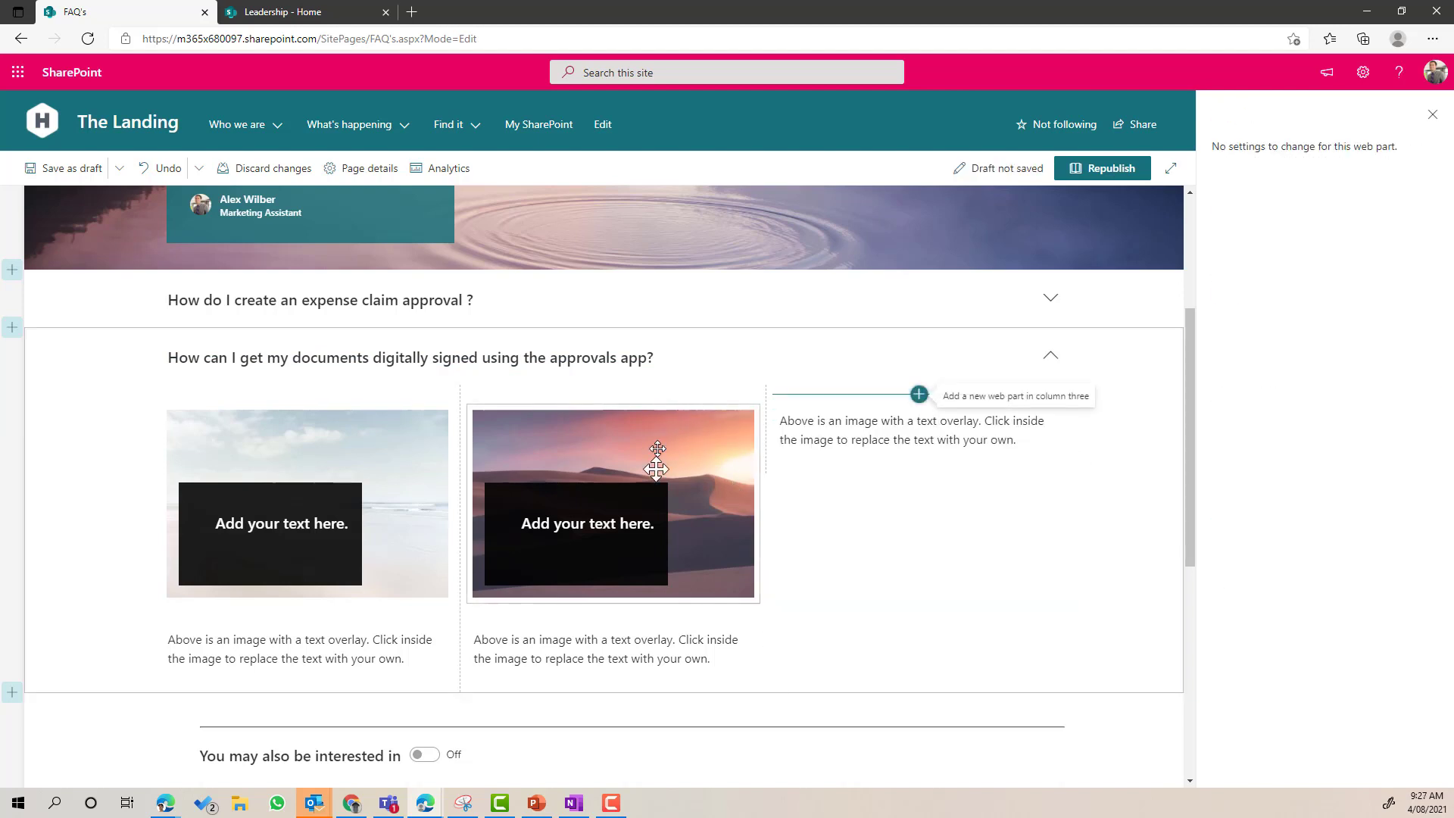
{"action": "left_click", "coordinate": [878, 421]}
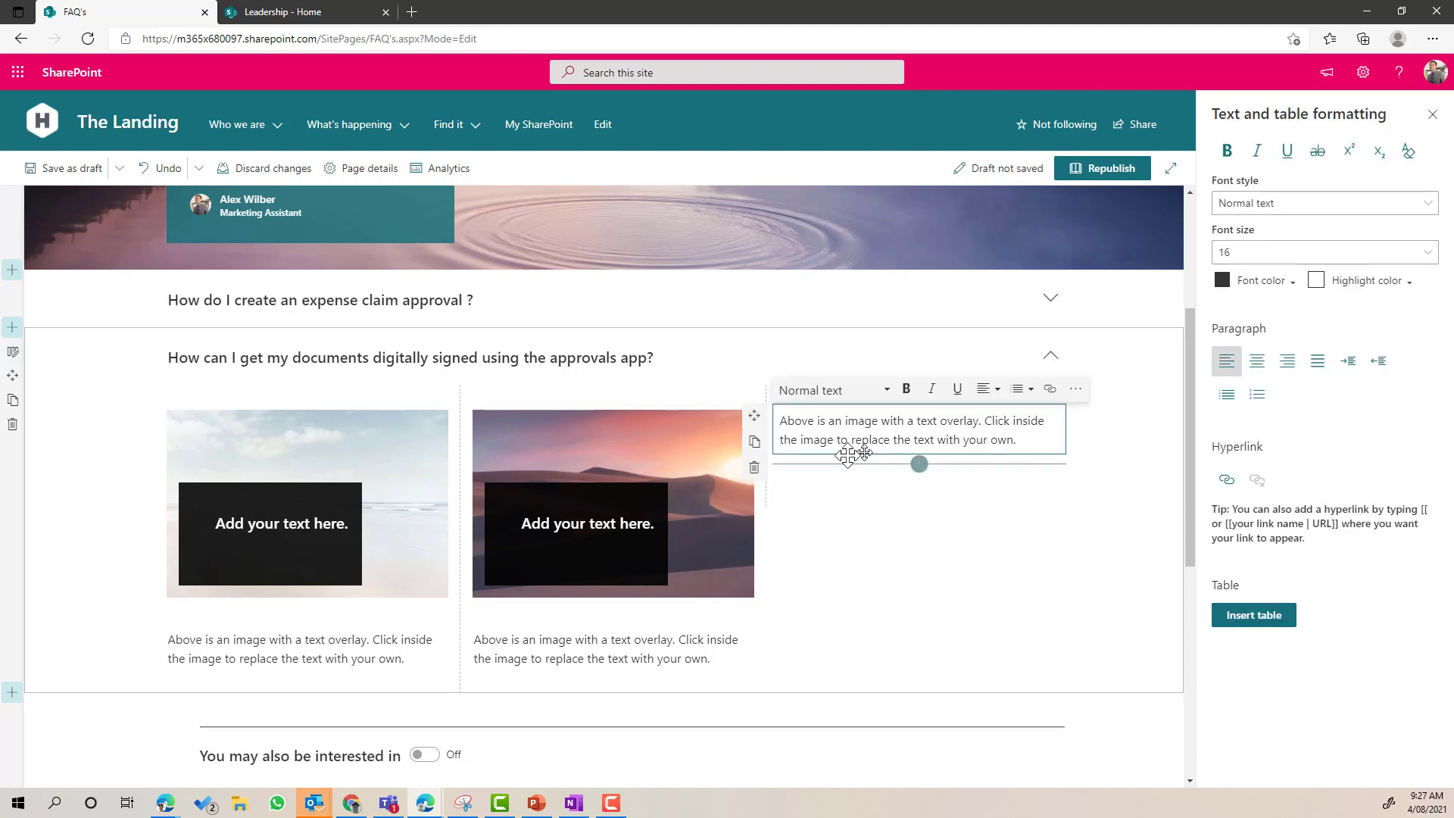
{"action": "left_click", "coordinate": [755, 469]}
{"action": "left_click", "coordinate": [919, 394]}
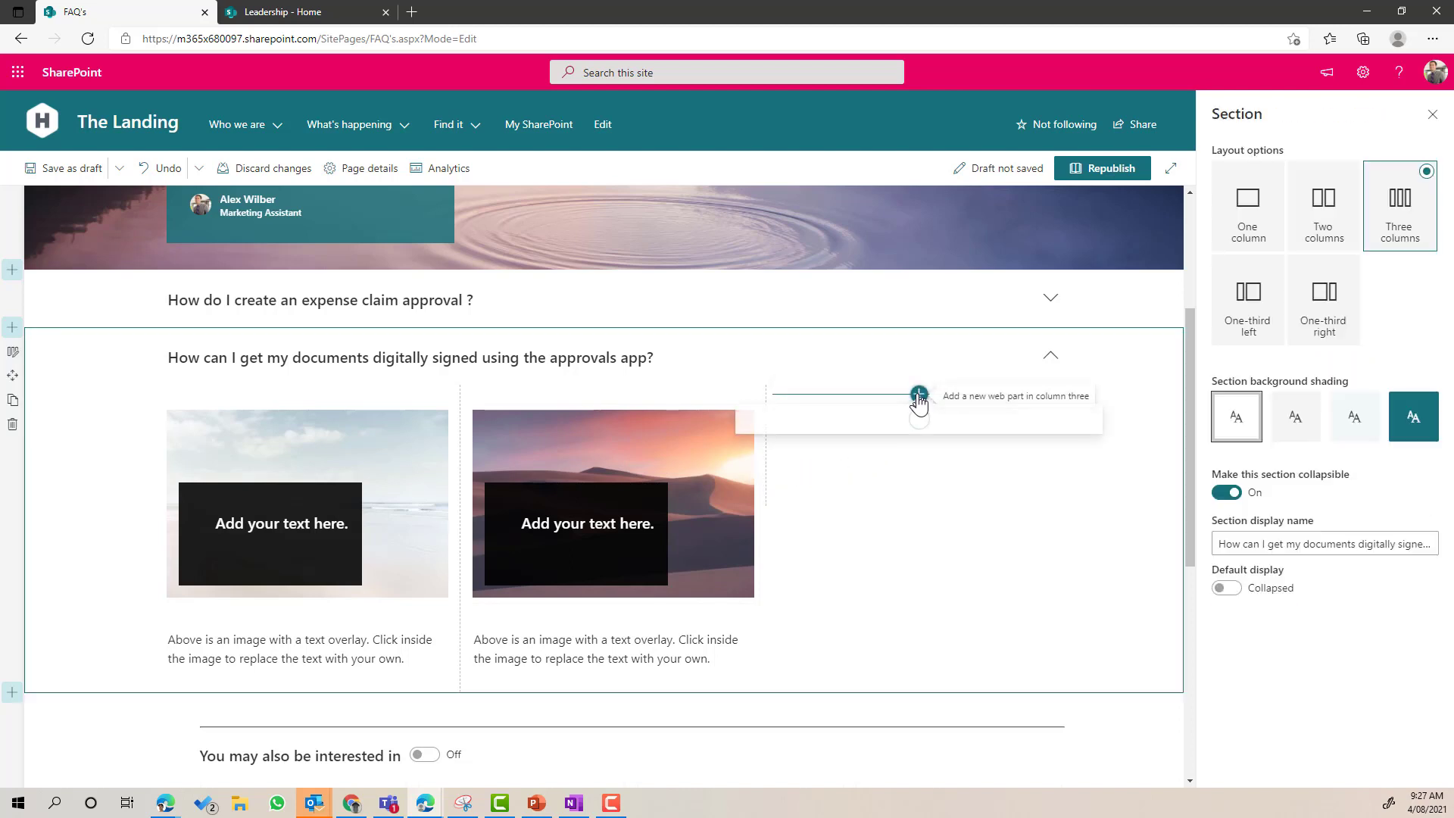
{"action": "left_click", "coordinate": [1054, 534]}
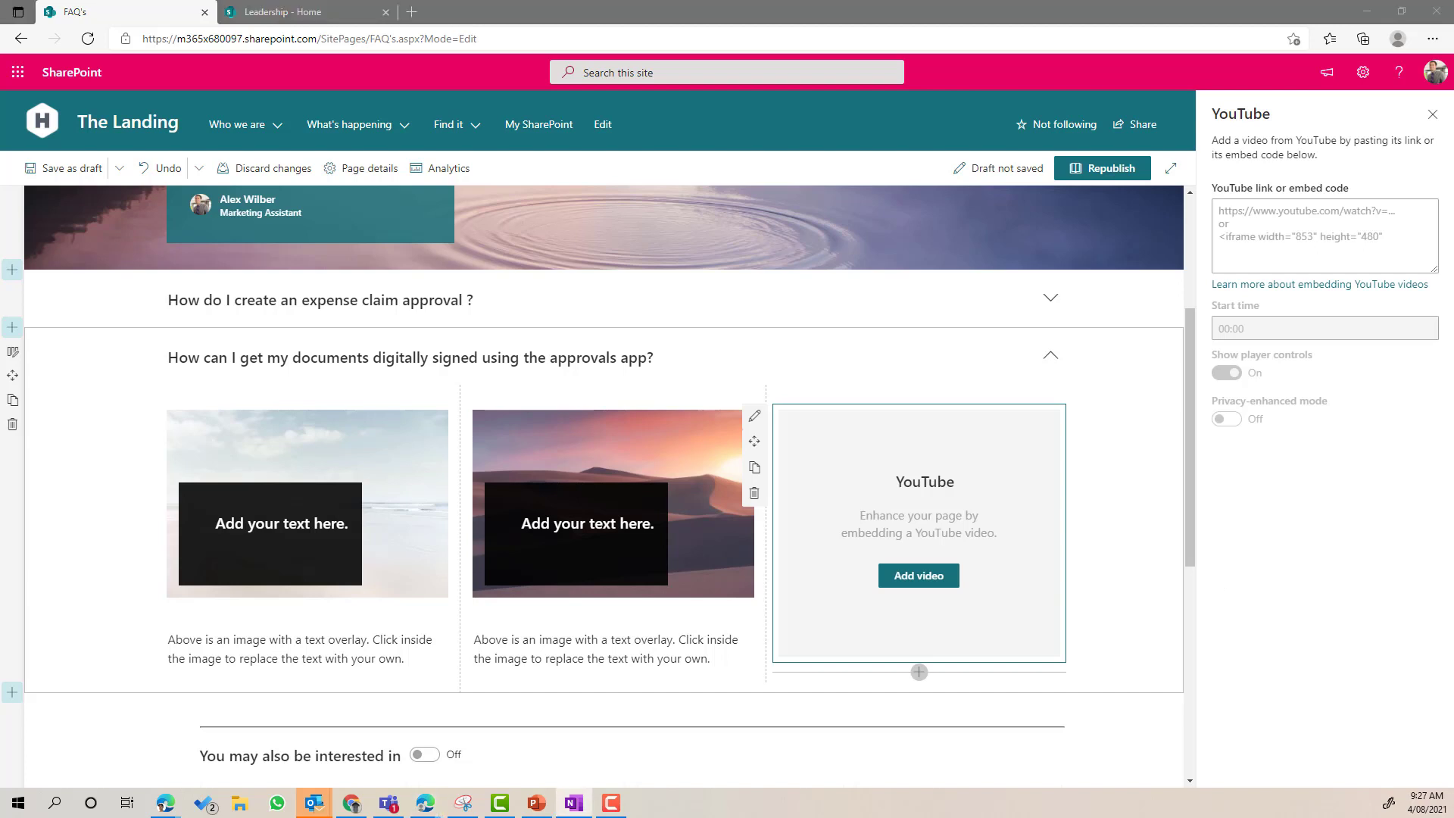
{"action": "left_click", "coordinate": [1308, 209]}
{"action": "type", "text": "https://www.youtube.com/watch?v=U9wp-KMn9NI"}
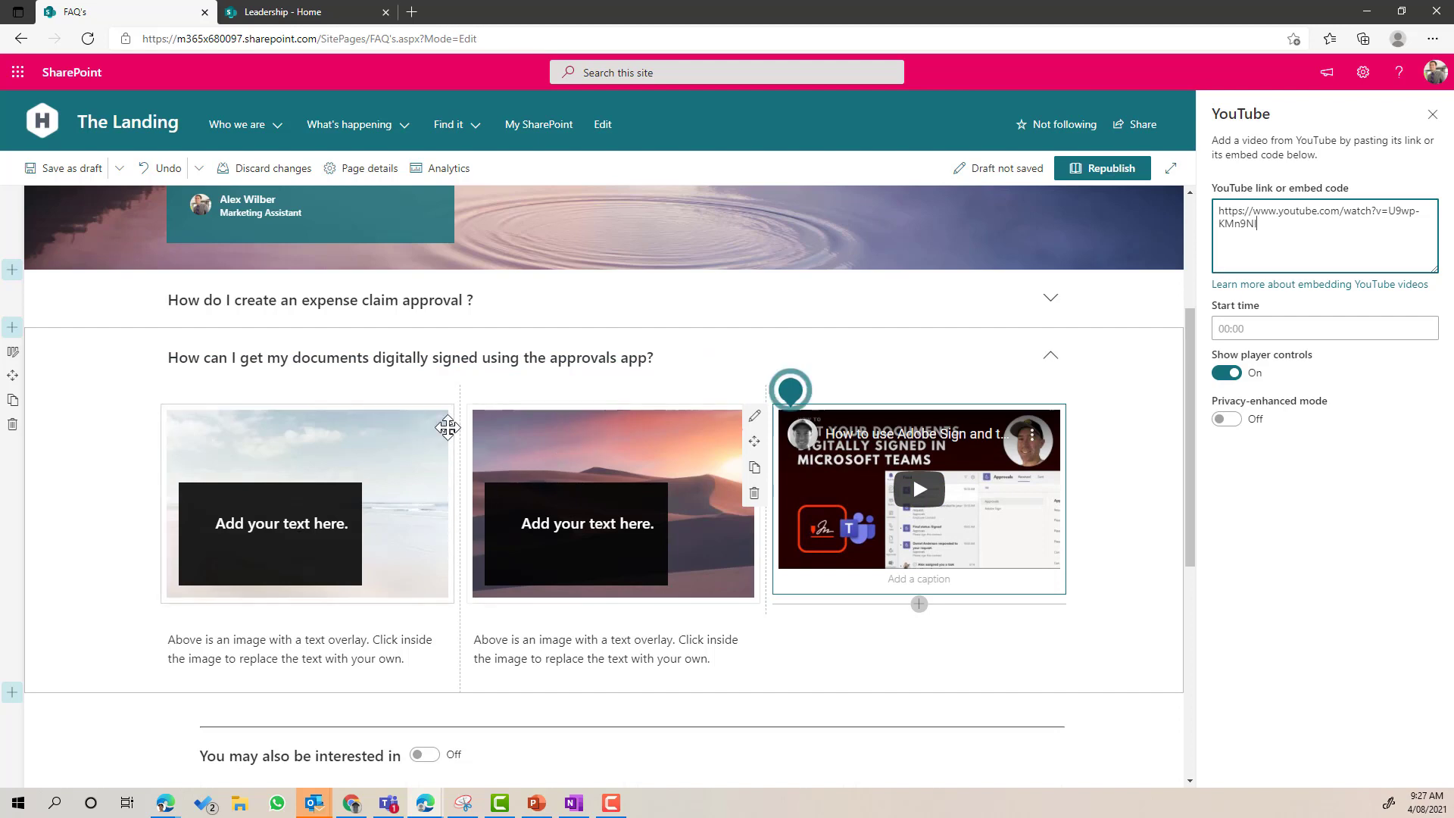
Step: Delete the first column's image, leaving its text
{"action": "left_click", "coordinate": [383, 422]}
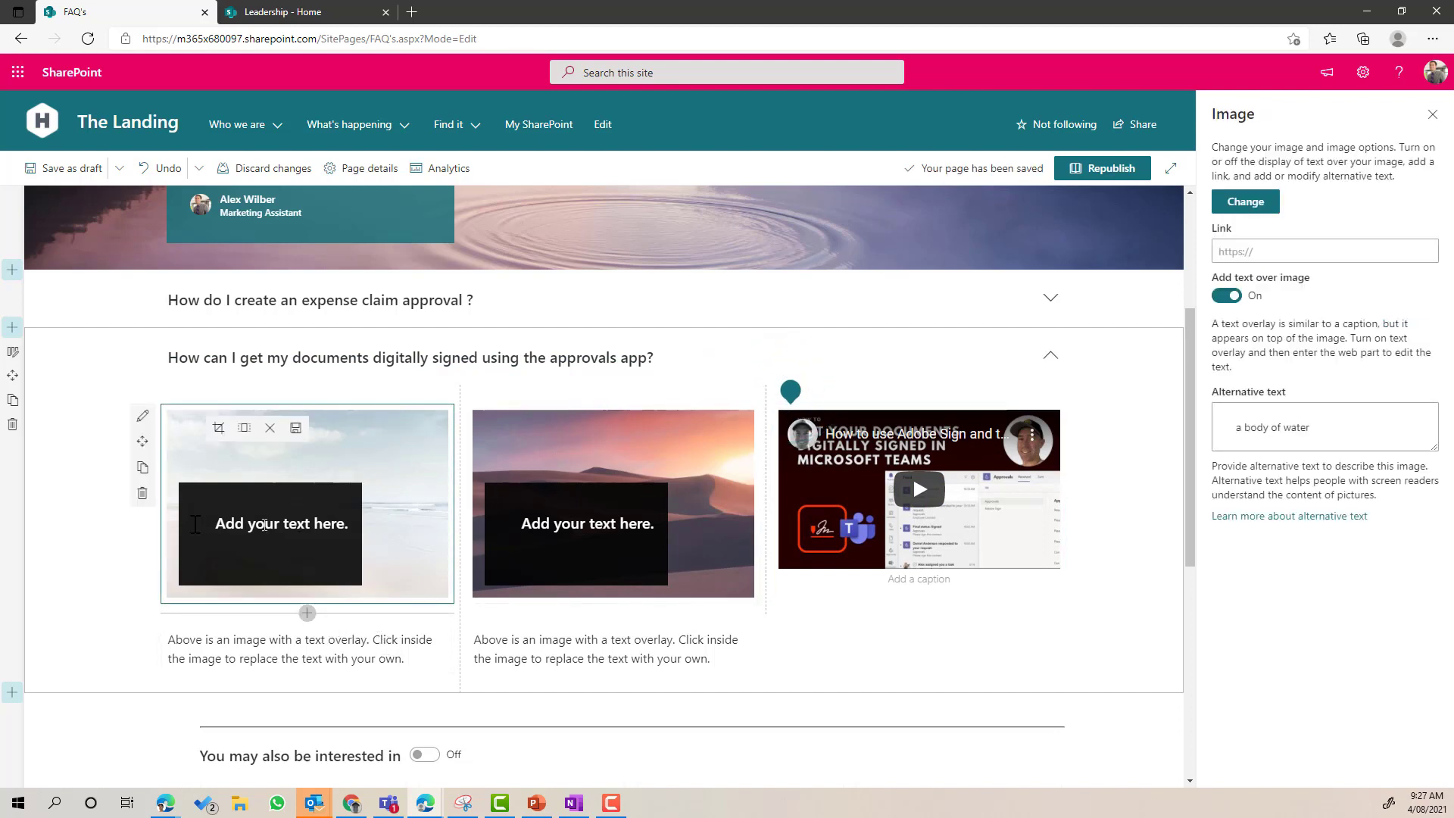
{"action": "left_click", "coordinate": [140, 497]}
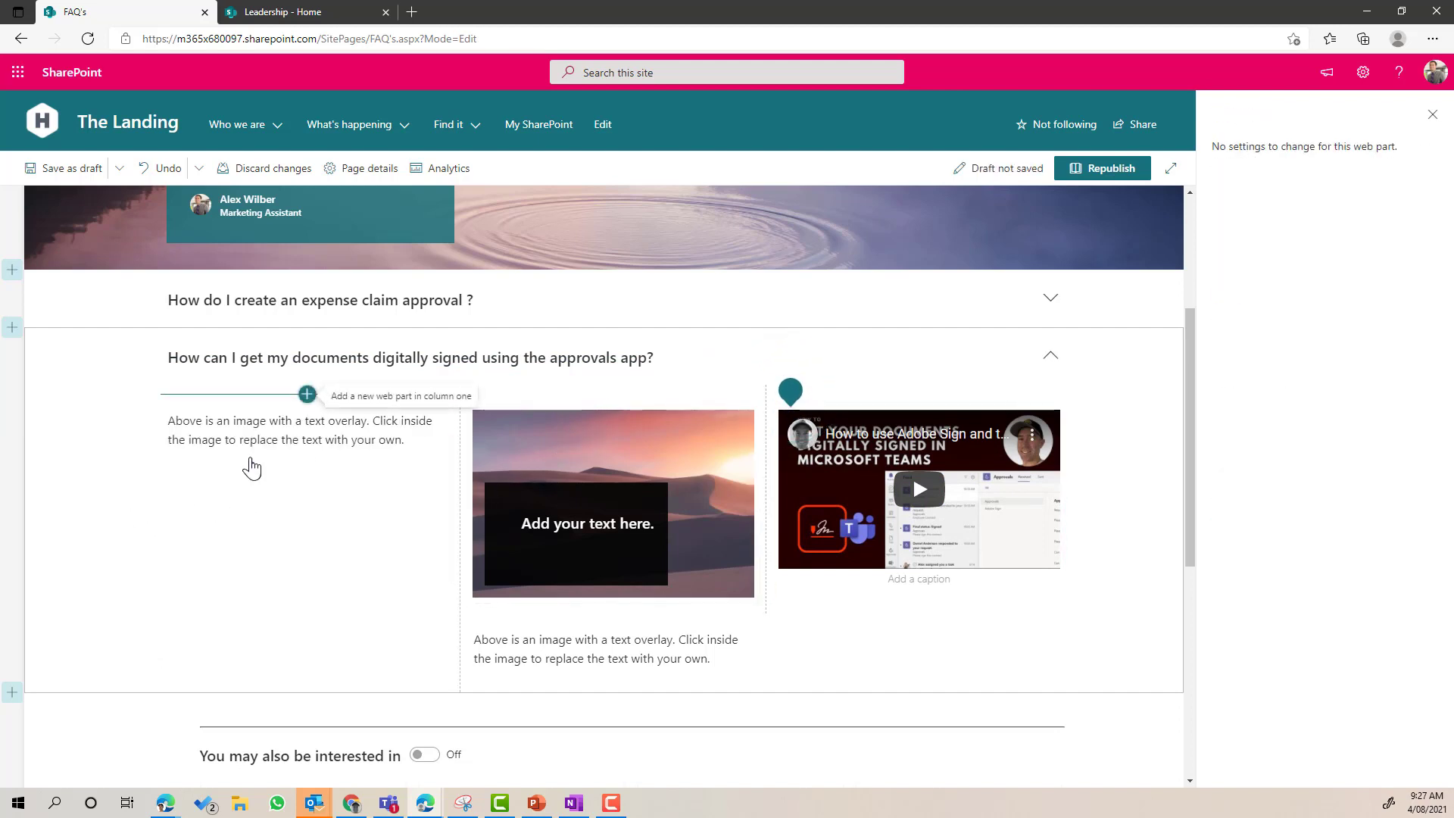
{"action": "left_click", "coordinate": [232, 418]}
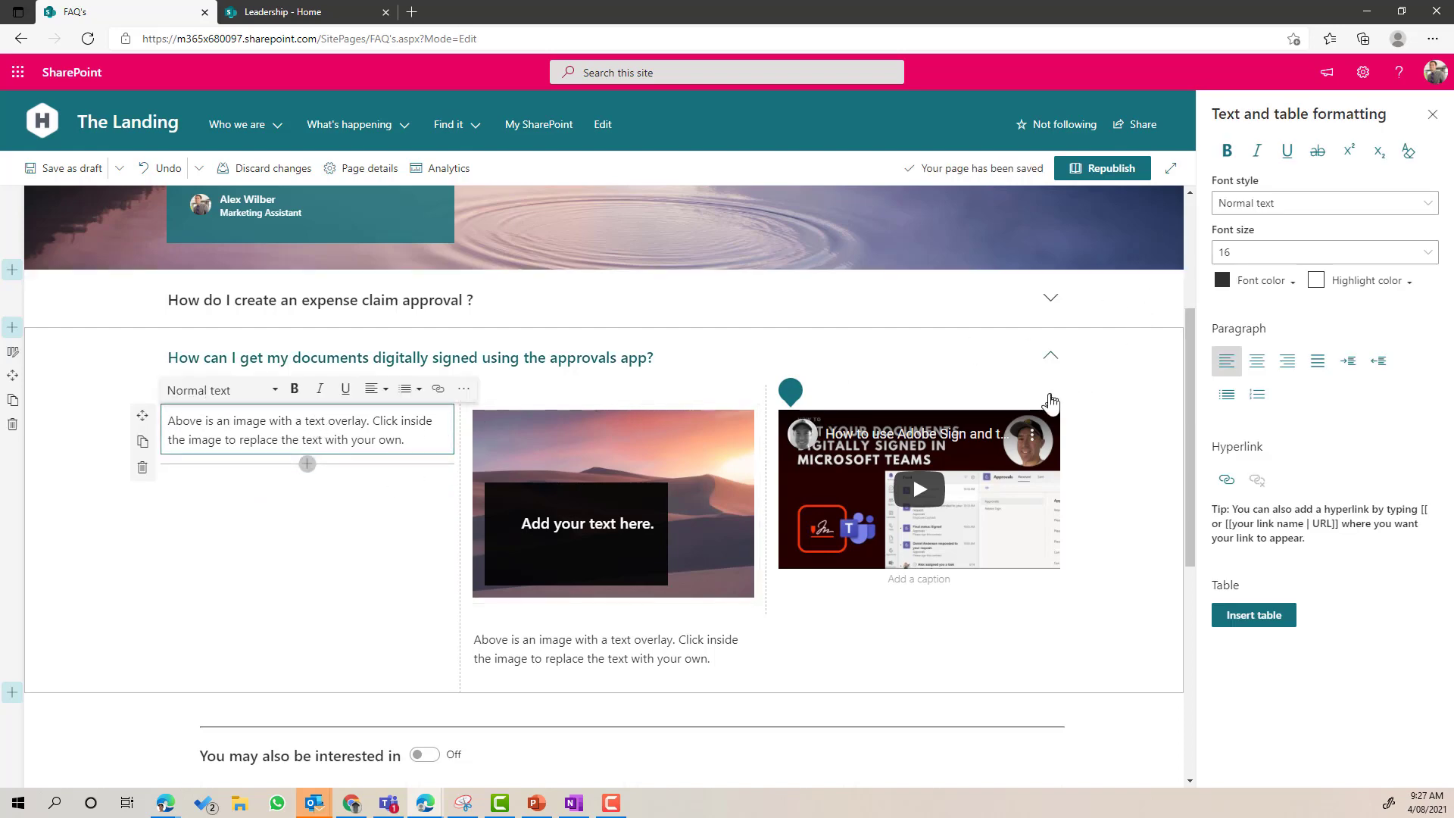
Step: Republish the page, then expand and collapse both the expense claim and digital signing questions
{"action": "left_click", "coordinate": [1126, 173]}
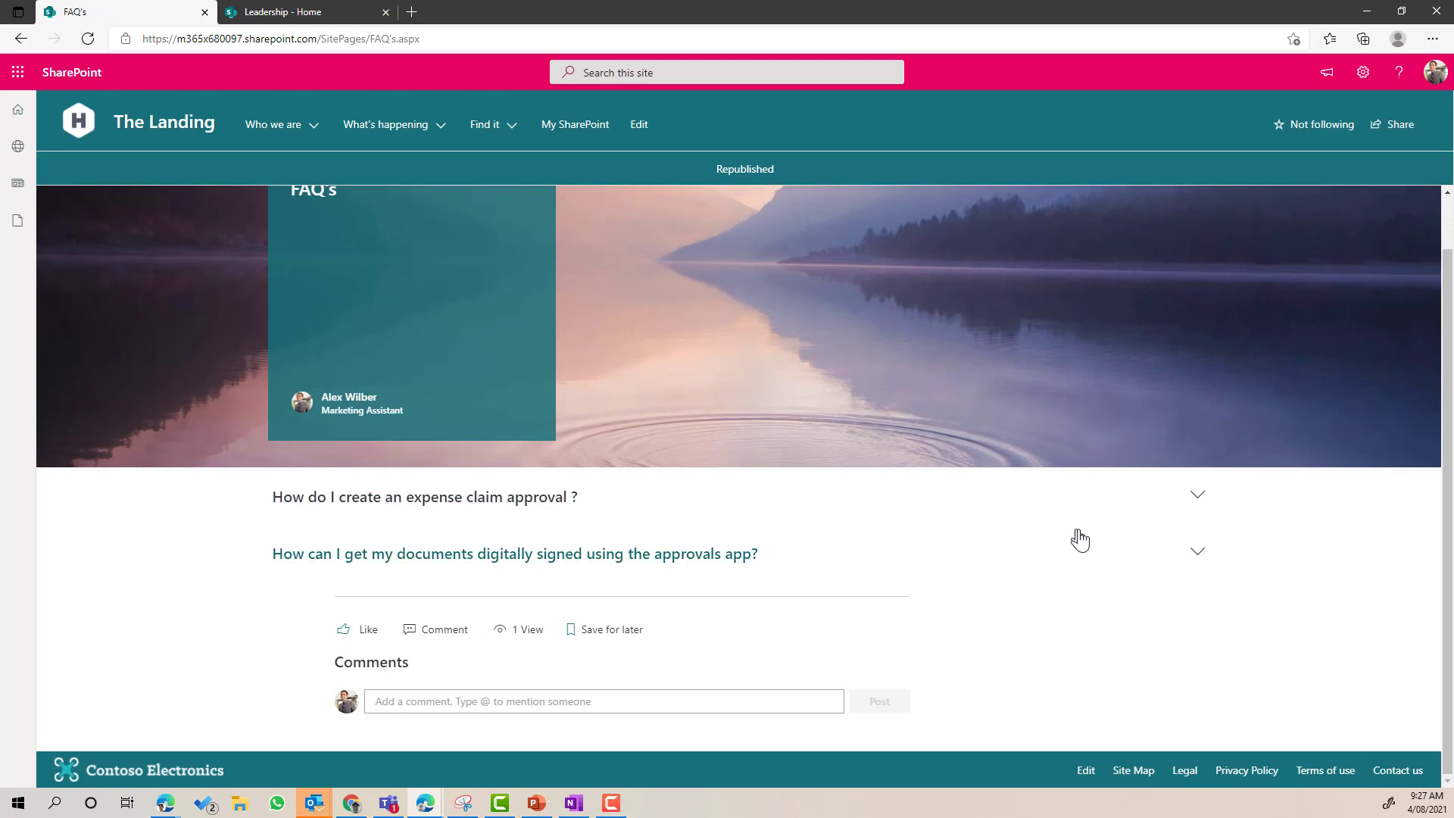
{"action": "left_click", "coordinate": [1198, 496]}
{"action": "scroll", "coordinate": [1202, 503], "scroll_direction": "down", "scroll_amount": 4}
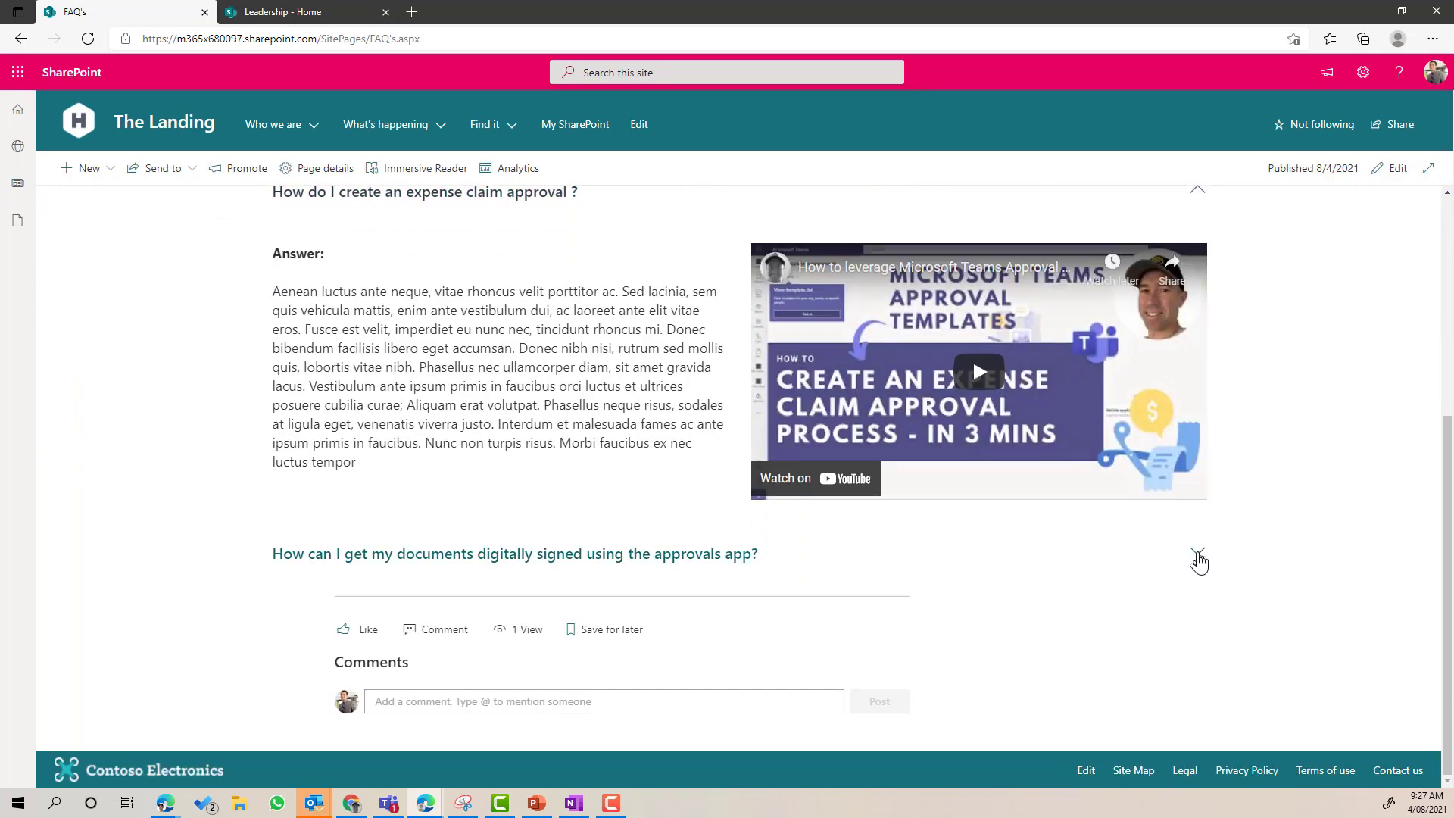
{"action": "left_click", "coordinate": [1197, 555]}
{"action": "scroll", "coordinate": [1195, 559], "scroll_direction": "down", "scroll_amount": 3}
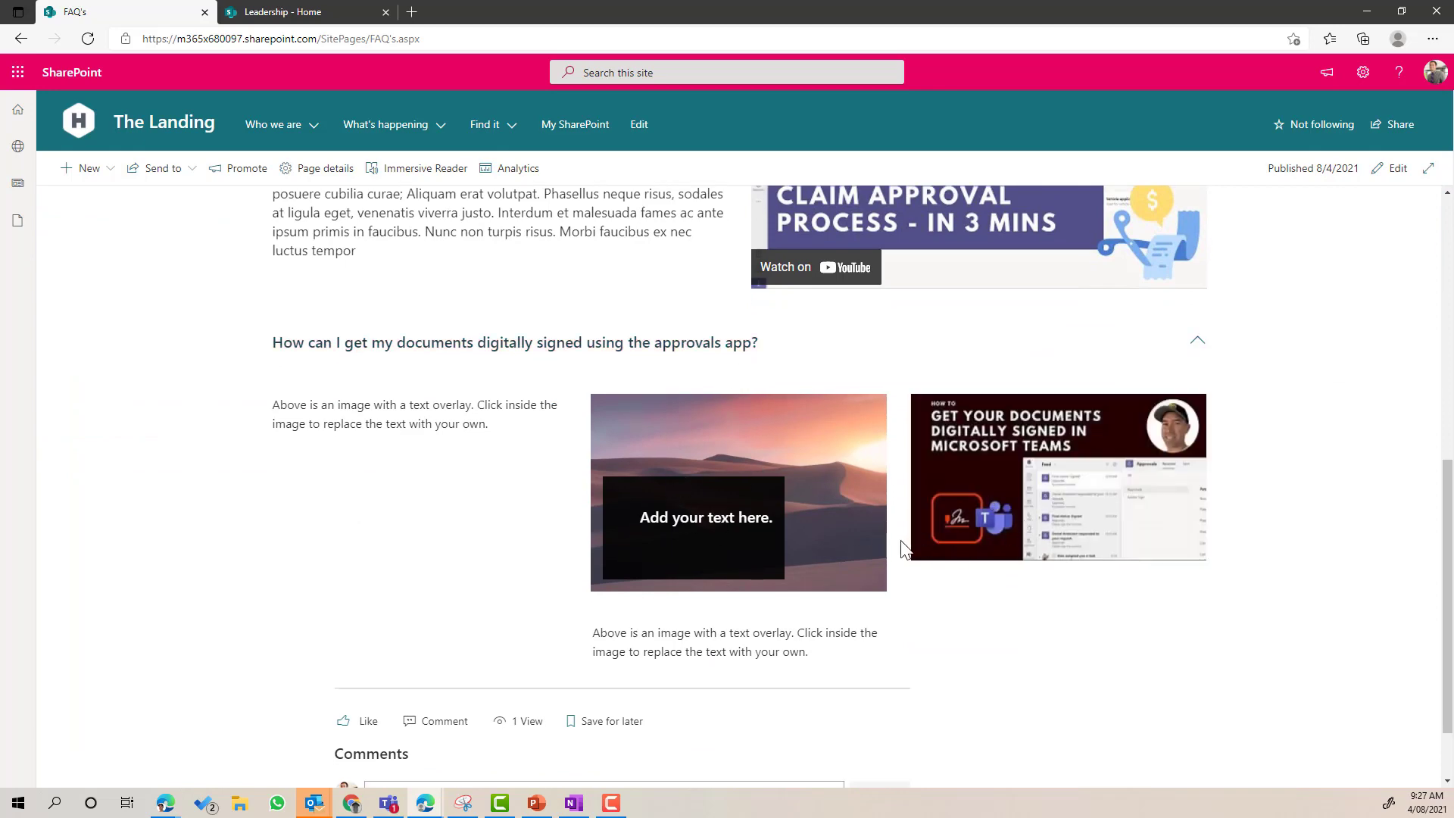
{"action": "scroll", "coordinate": [904, 547], "scroll_direction": "up", "scroll_amount": 3}
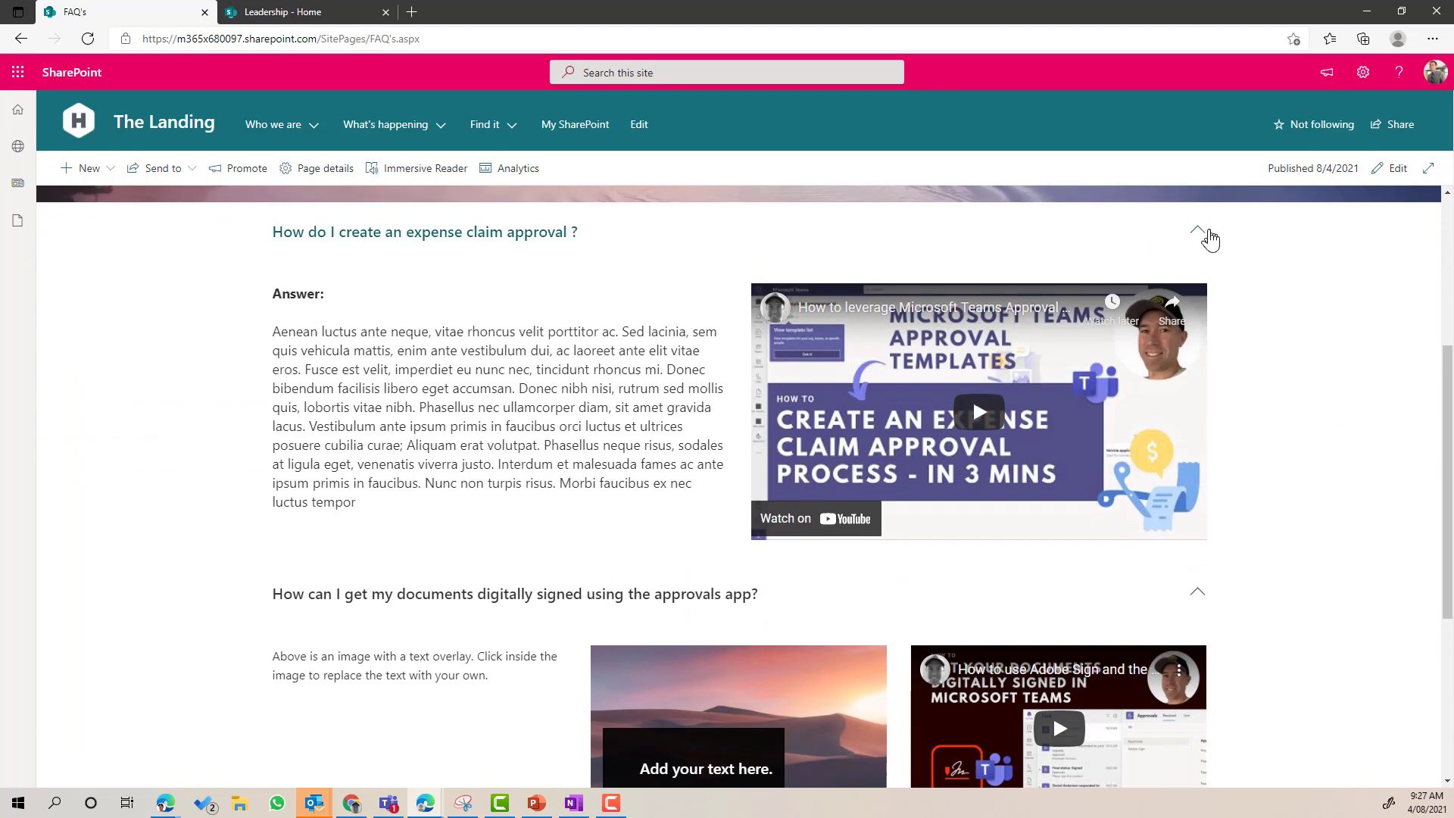
{"action": "left_click", "coordinate": [1208, 234]}
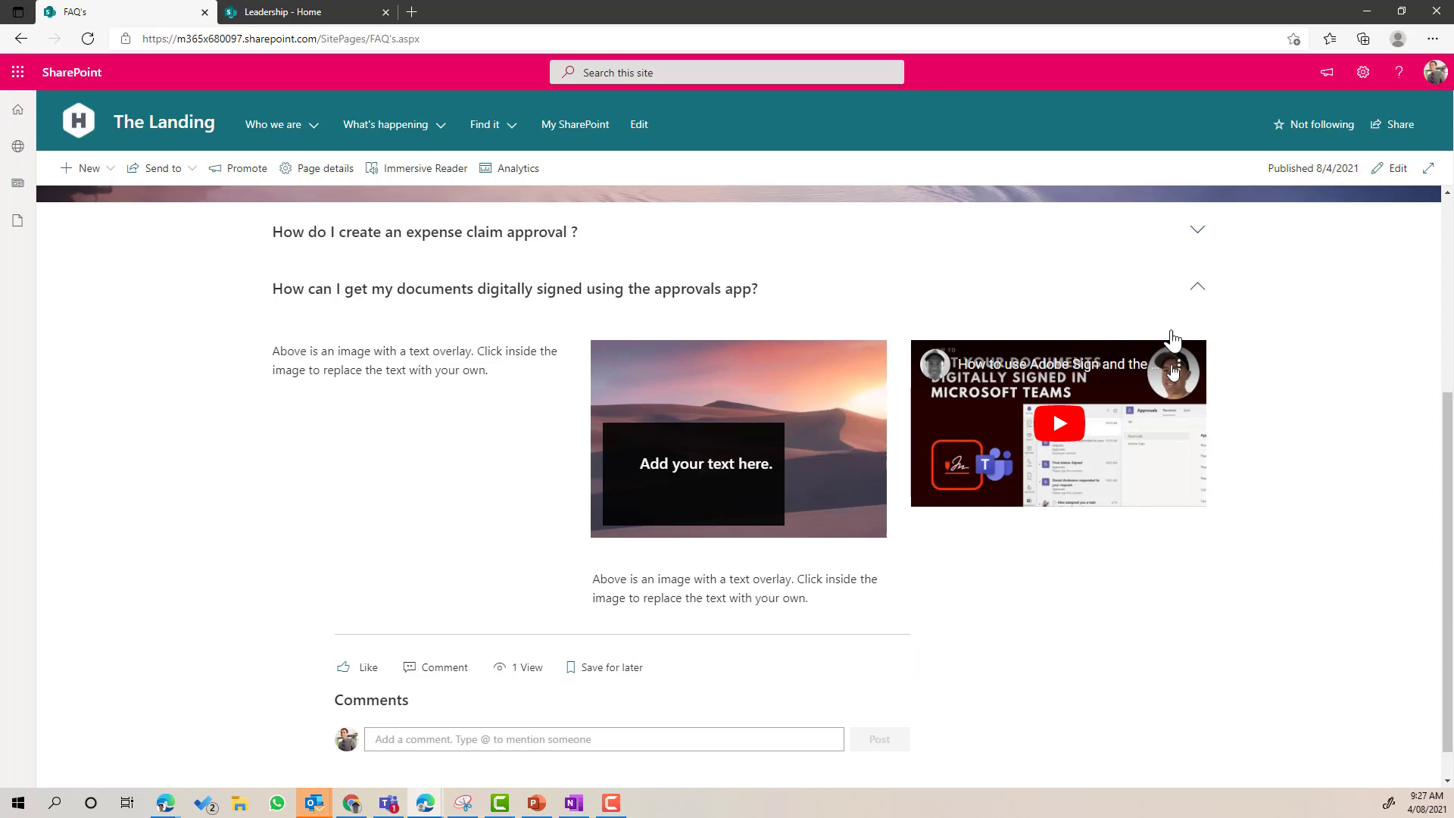
{"action": "left_click", "coordinate": [1197, 288]}
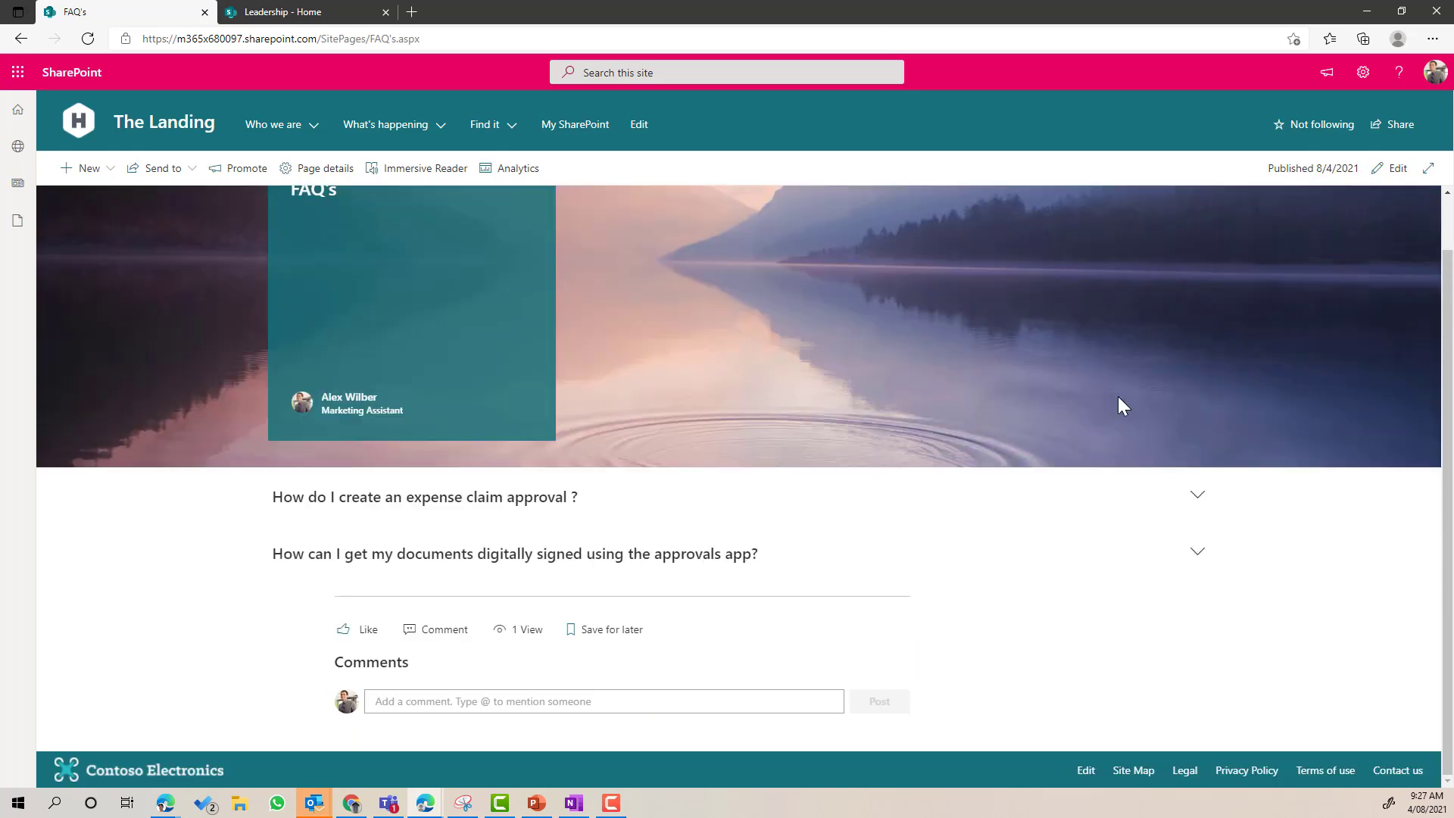
Step: Reopen the page for editing and switch page comments off
{"action": "left_click", "coordinate": [1382, 172]}
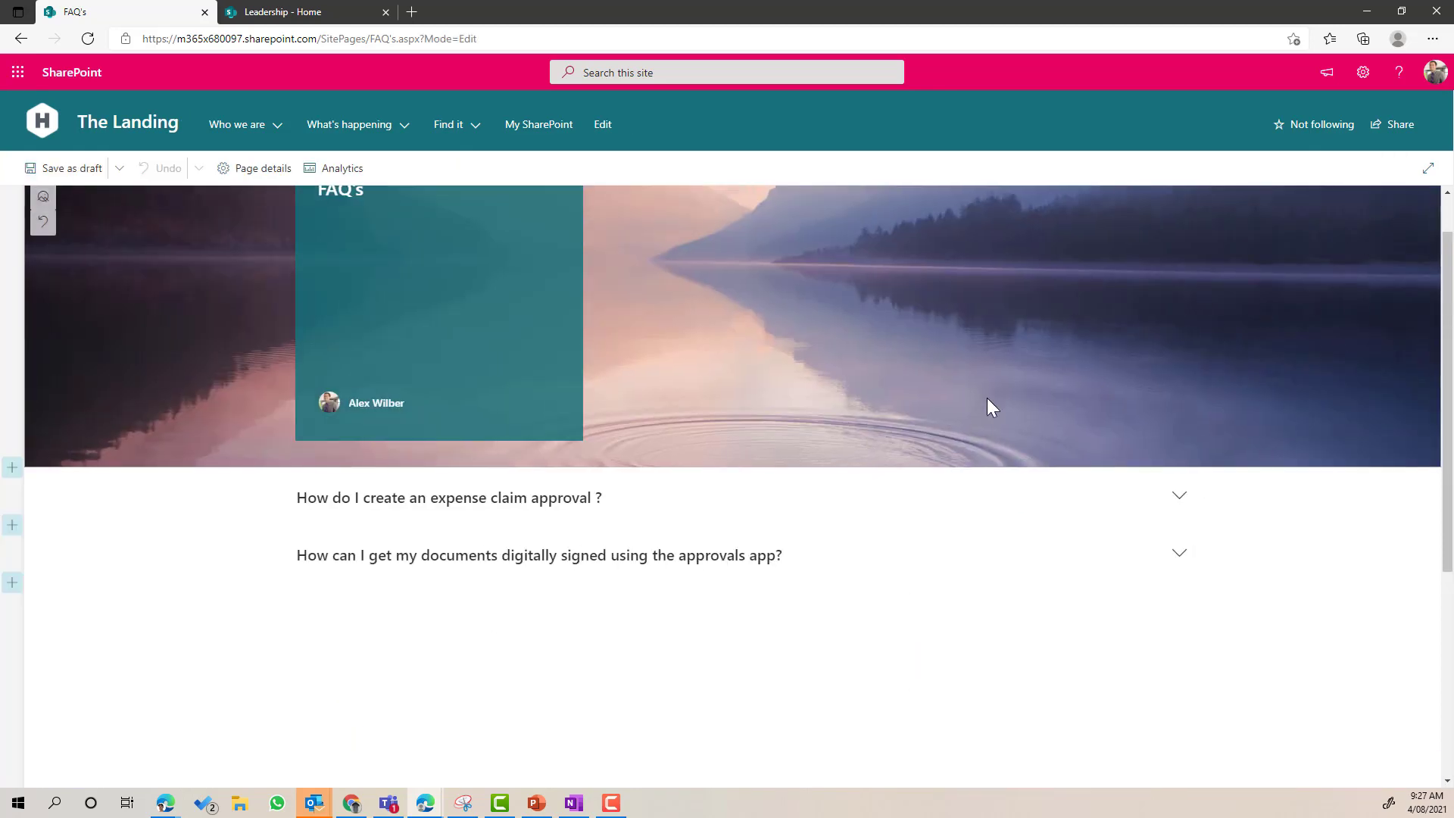
{"action": "scroll", "coordinate": [842, 501], "scroll_direction": "down", "scroll_amount": 3}
{"action": "scroll", "coordinate": [849, 509], "scroll_direction": "down", "scroll_amount": 2}
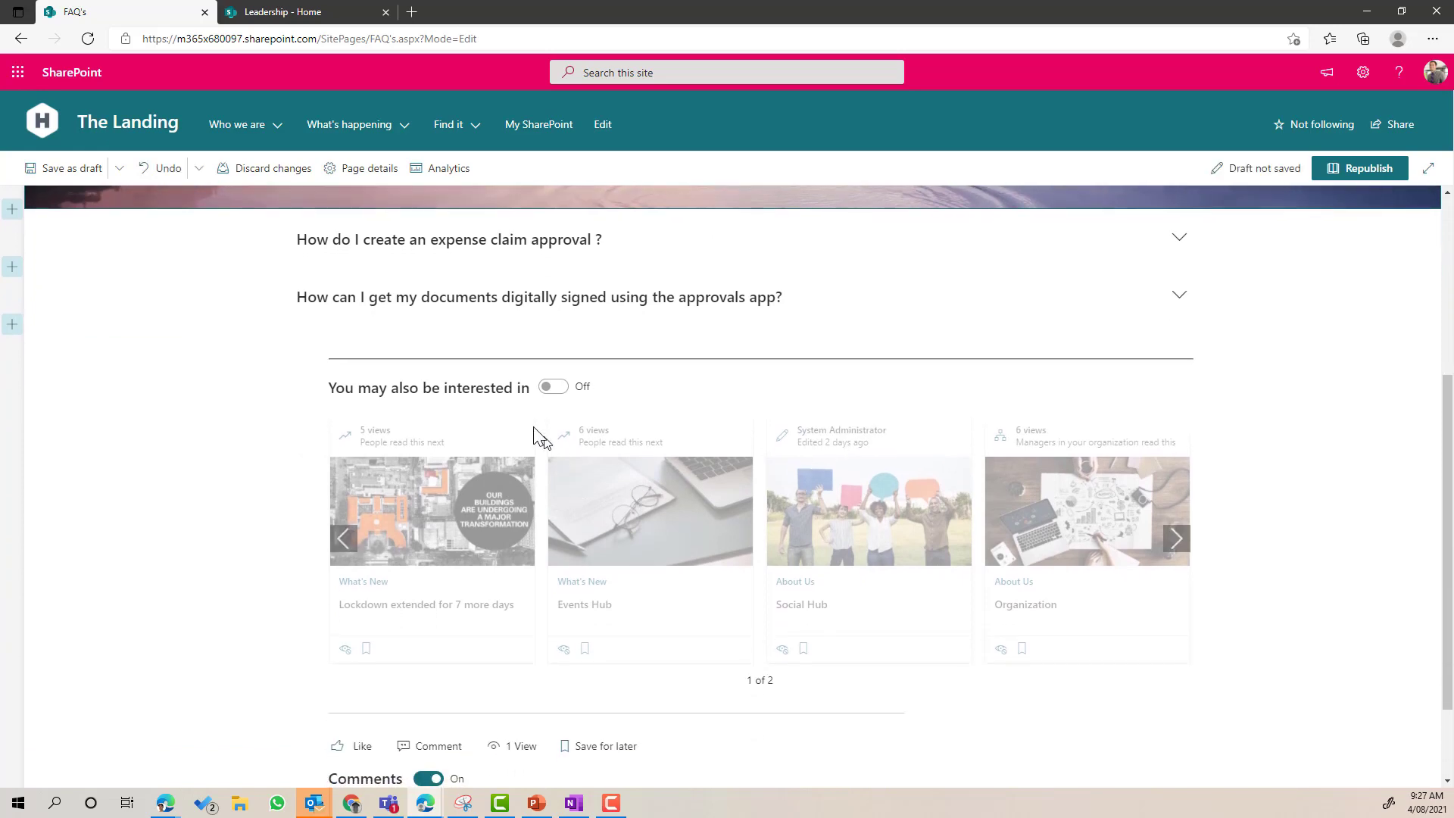
{"action": "scroll", "coordinate": [610, 431], "scroll_direction": "down", "scroll_amount": 2}
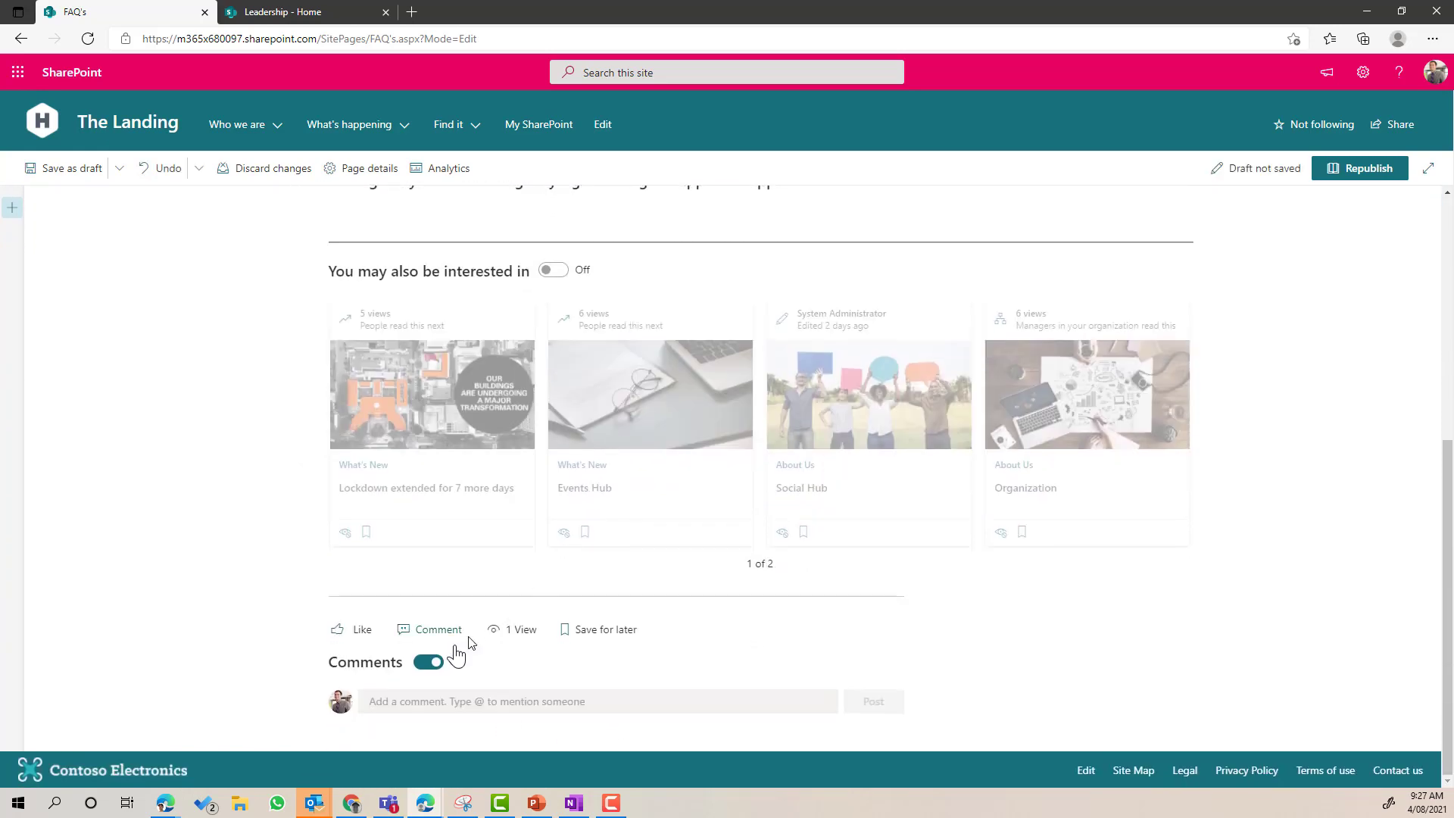
{"action": "left_click", "coordinate": [429, 659]}
{"action": "scroll", "coordinate": [595, 668], "scroll_direction": "up", "scroll_amount": 2}
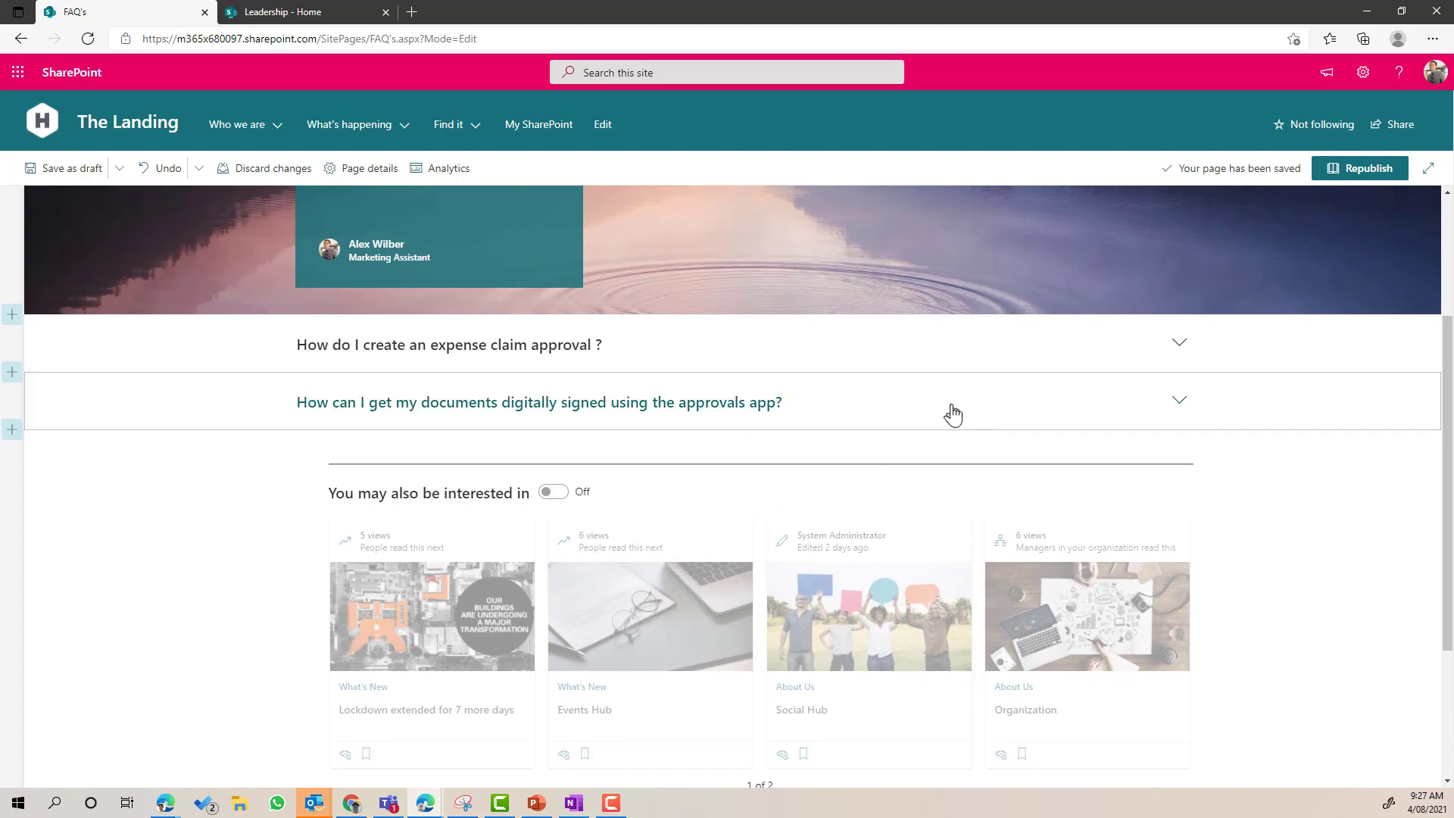
Step: Give the digital-signing section Neutral background shading and republish the page
{"action": "left_click", "coordinate": [997, 419]}
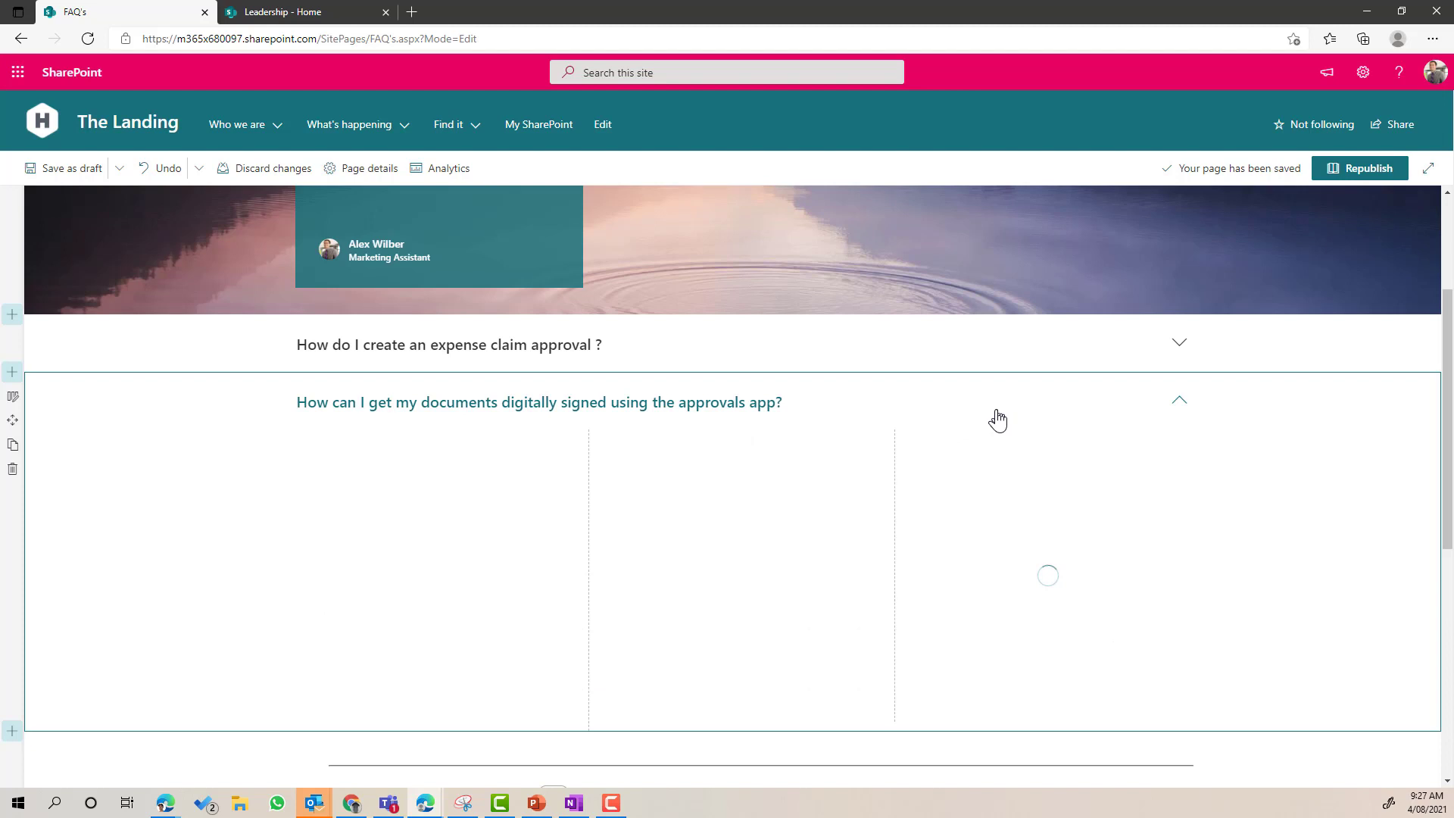
{"action": "left_click", "coordinate": [21, 408]}
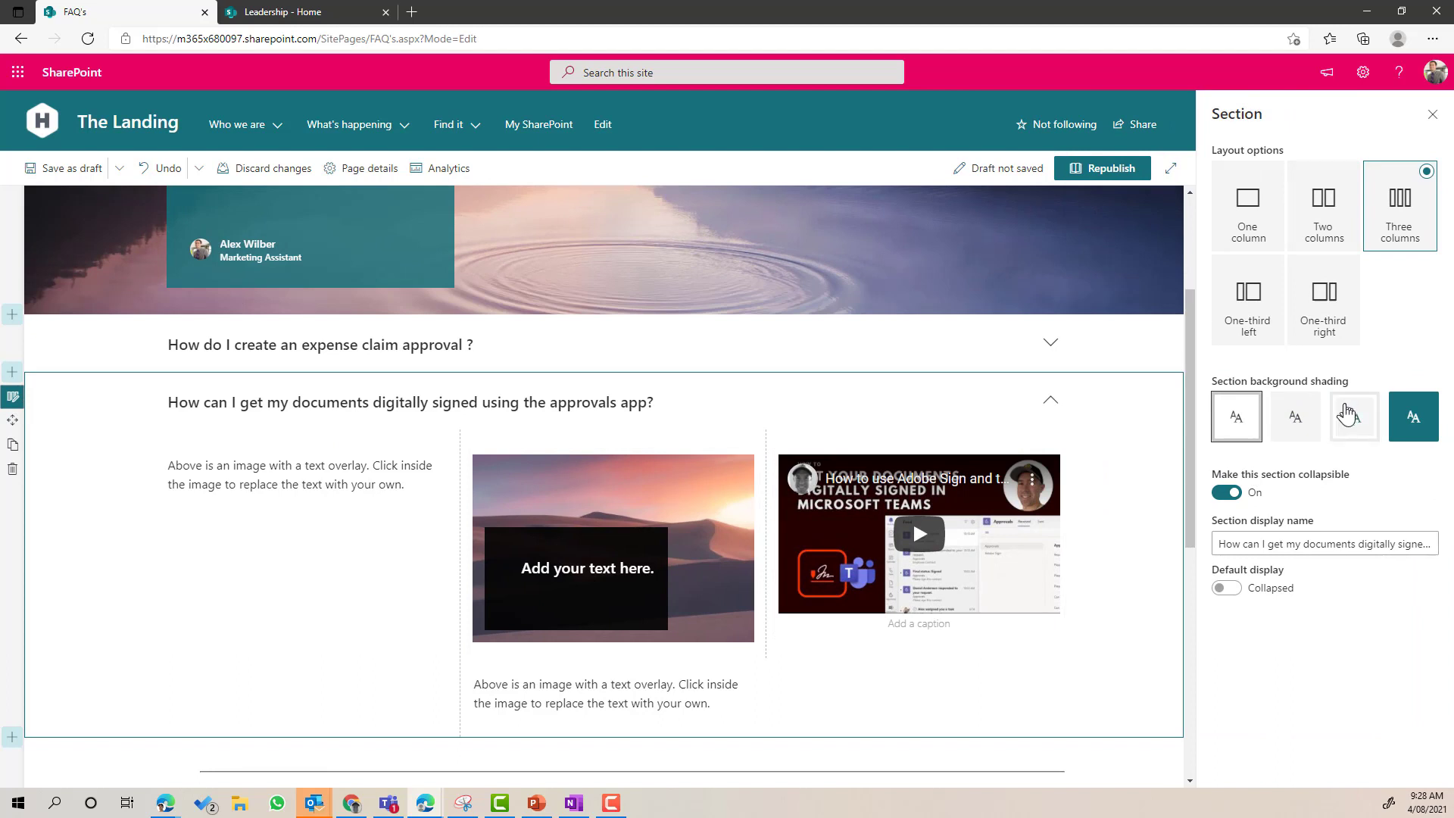
{"action": "left_click", "coordinate": [1292, 429]}
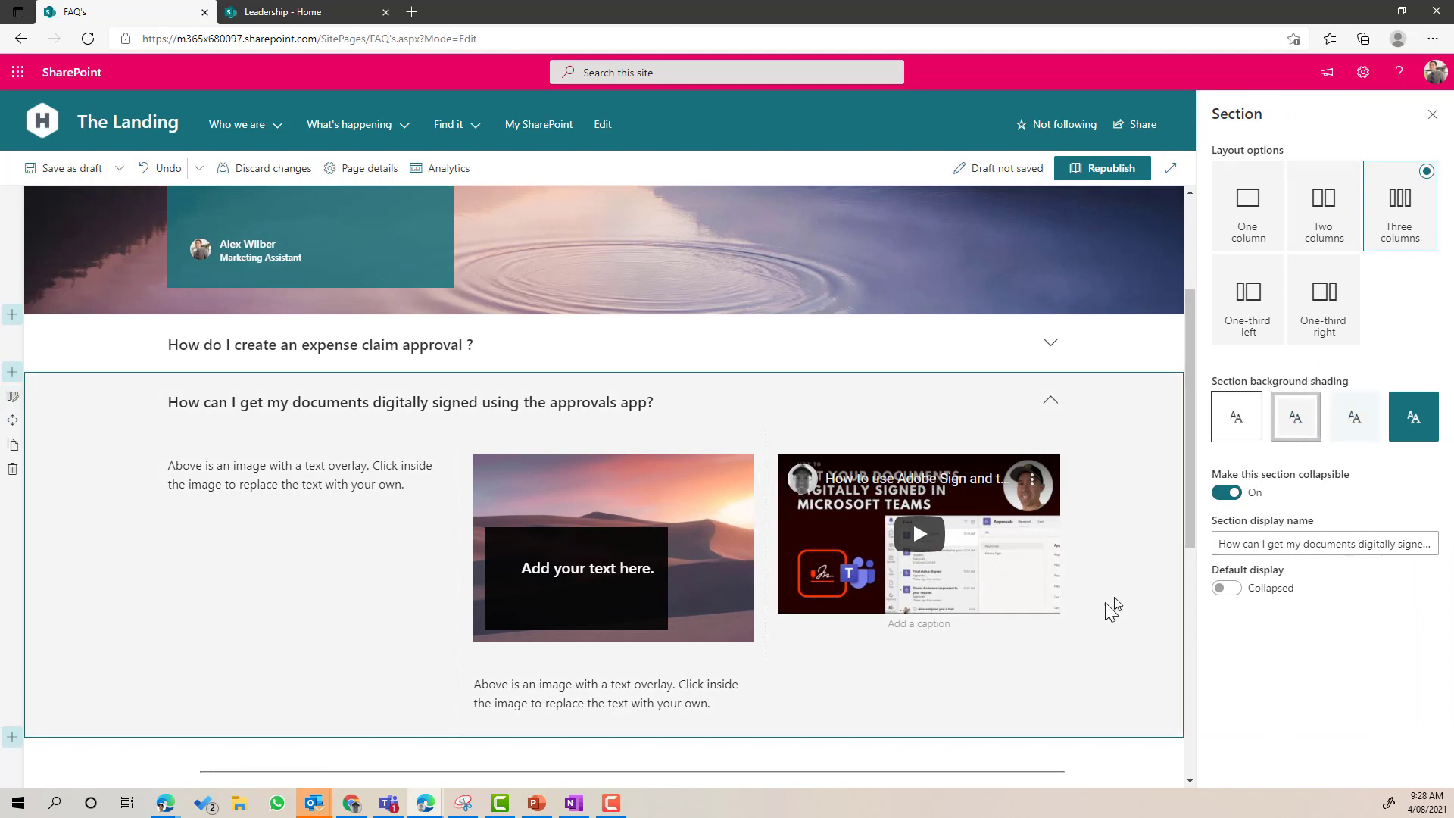
{"action": "left_click", "coordinate": [1102, 168]}
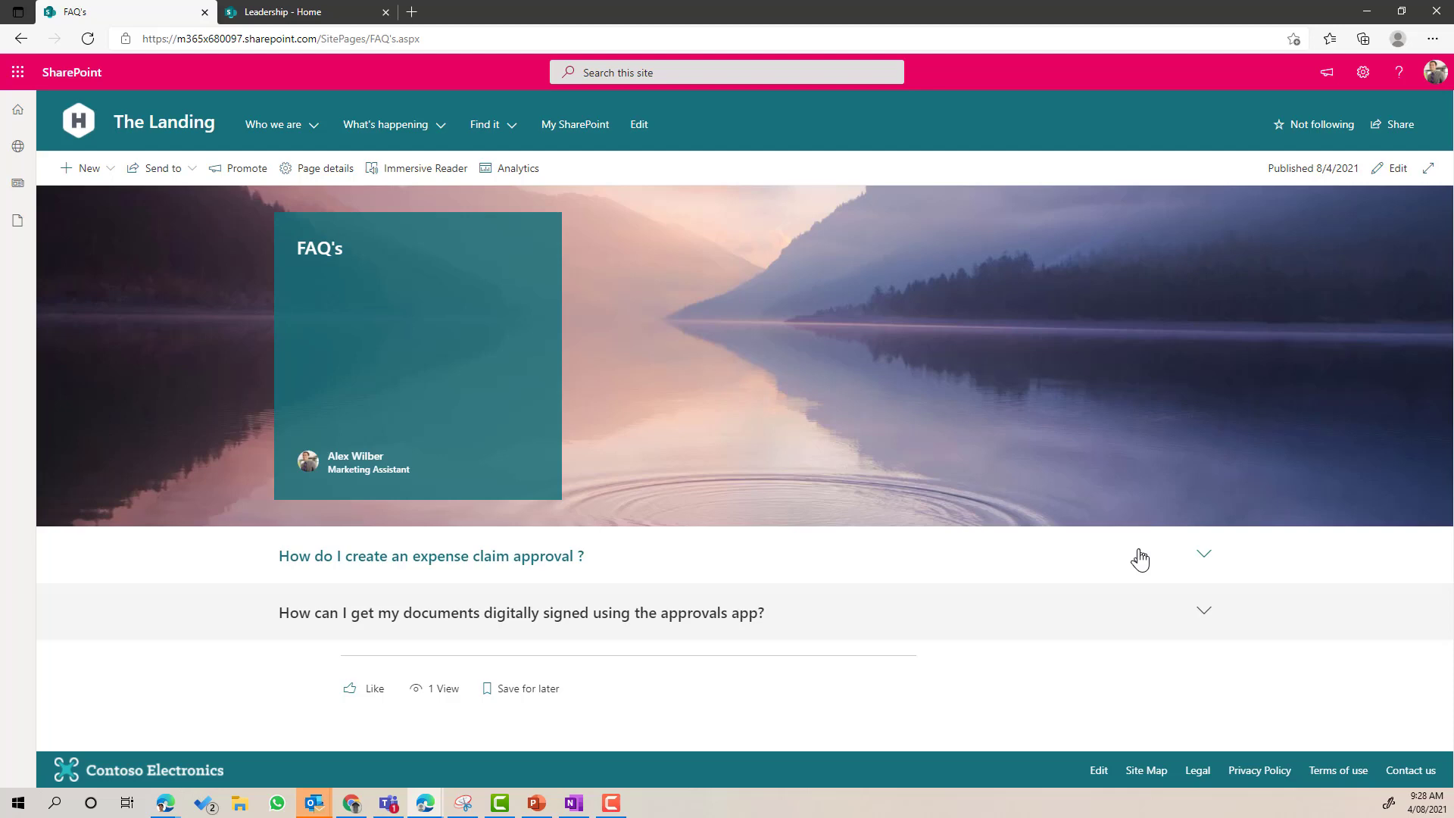
Step: Expand and then collapse the expense claim question on the published page
{"action": "left_click", "coordinate": [1205, 561]}
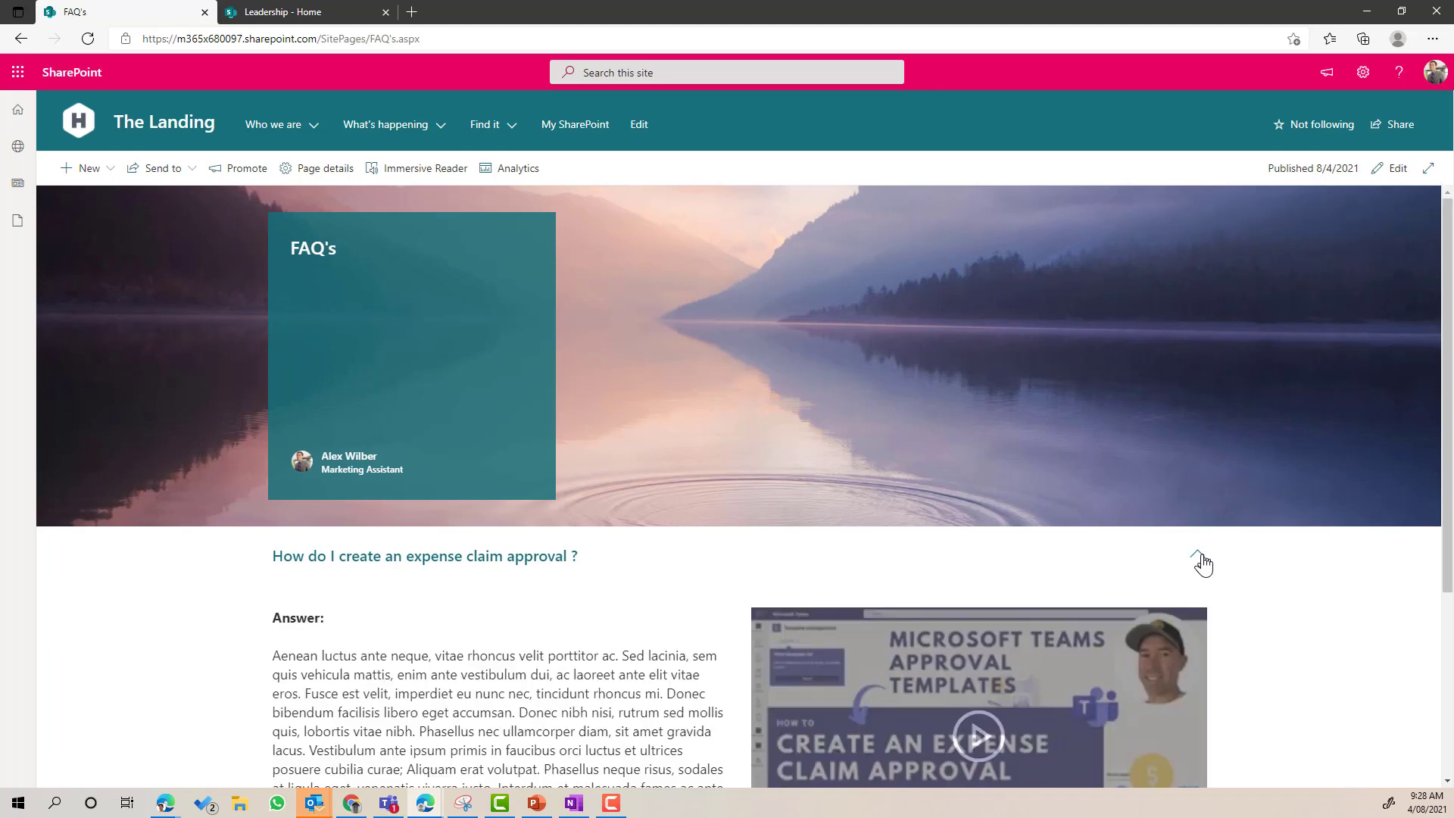
{"action": "left_click", "coordinate": [1203, 561]}
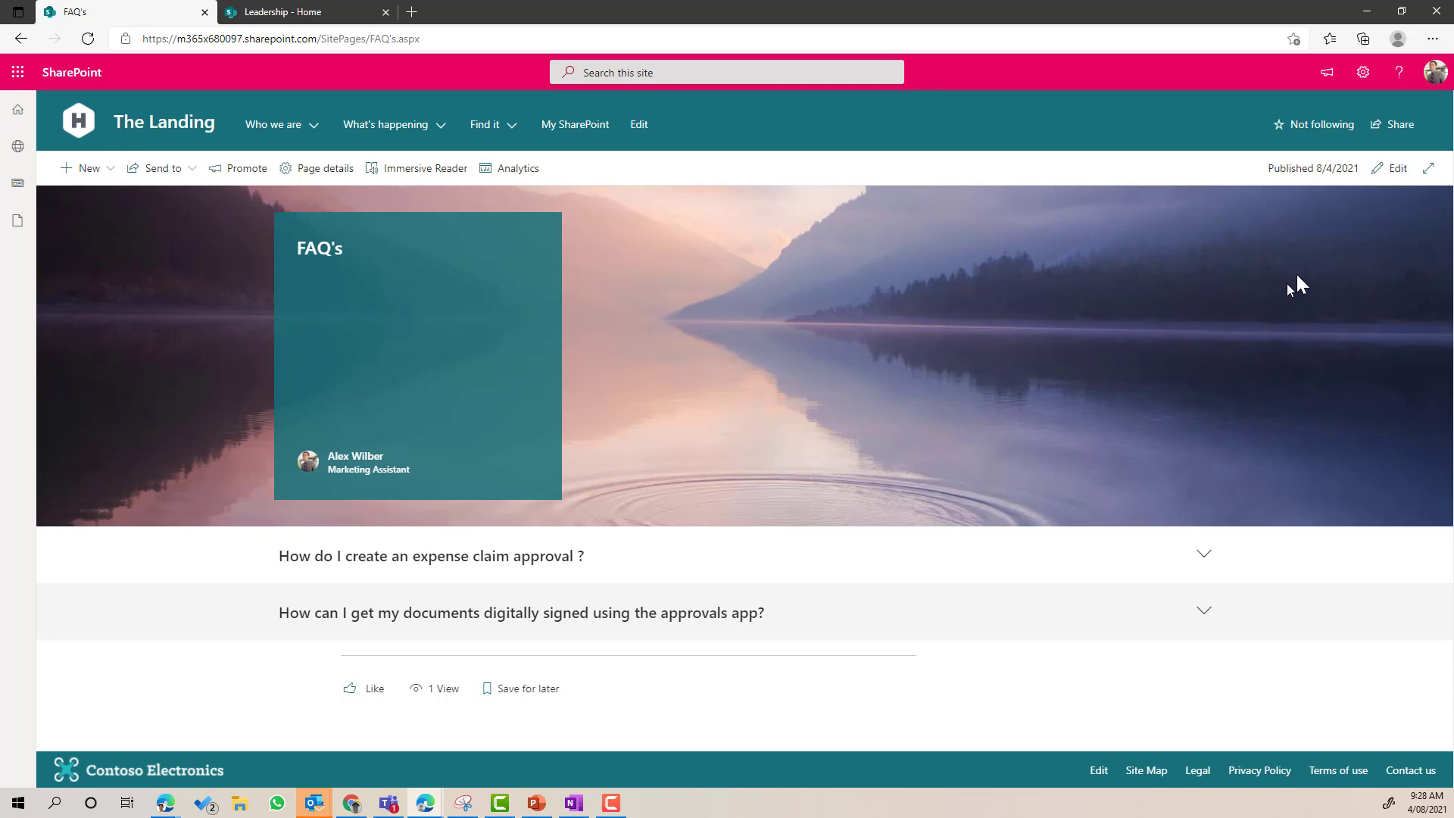
Step: Switch the FAQ page's title area from a coloured block to the Image and title layout
{"action": "left_click", "coordinate": [1390, 170]}
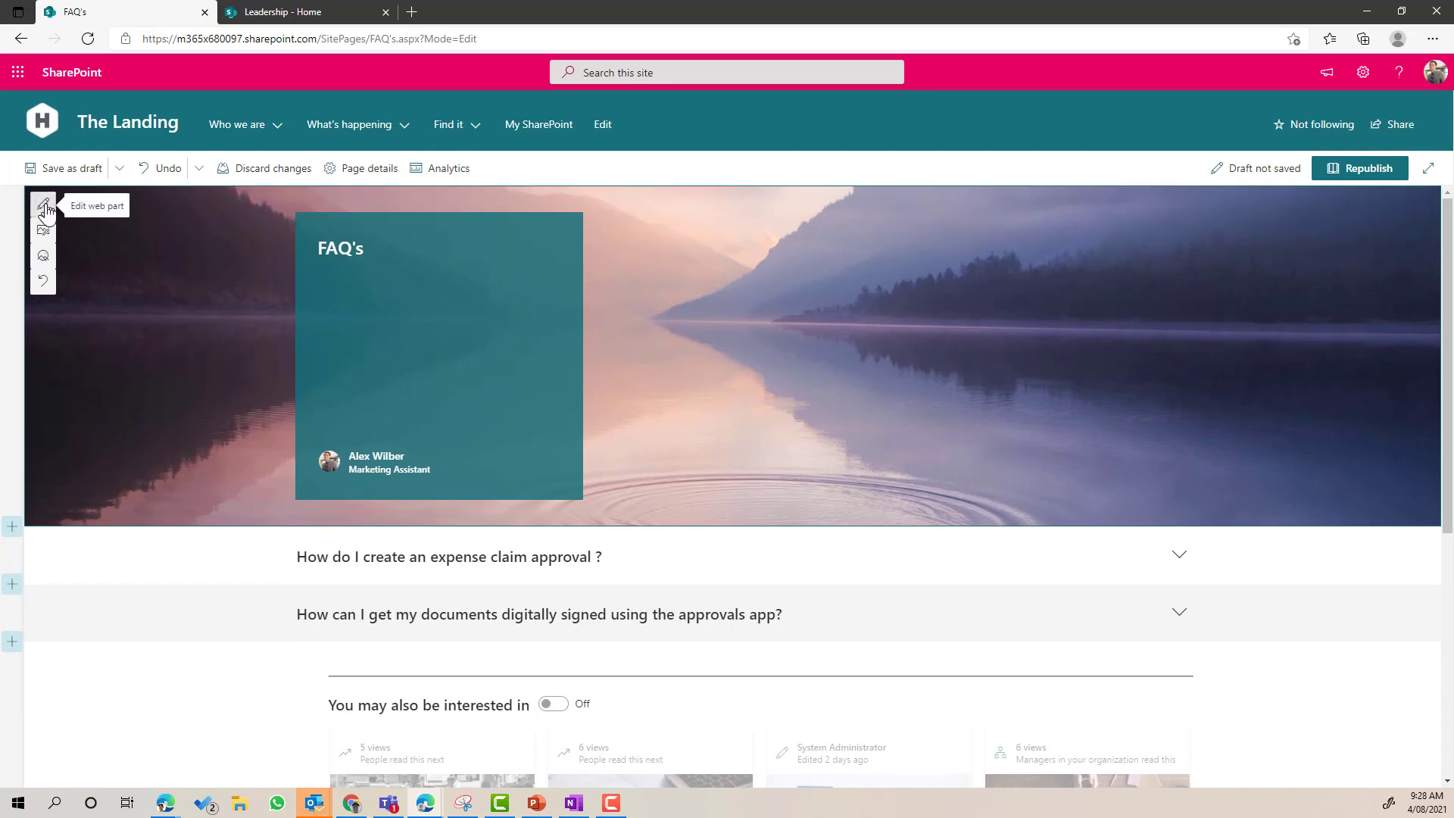
{"action": "left_click", "coordinate": [44, 204]}
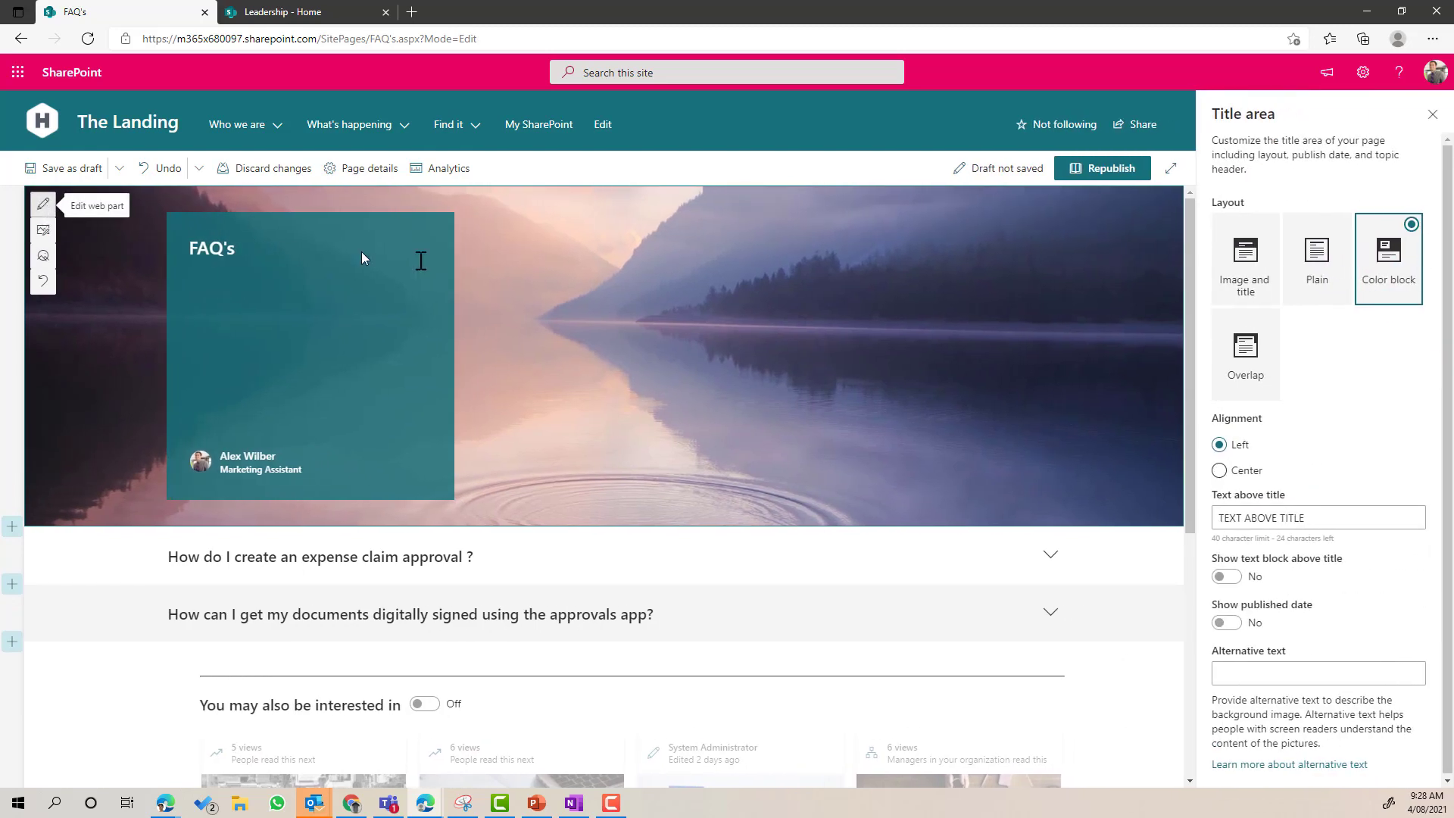
{"action": "left_click", "coordinate": [1245, 265]}
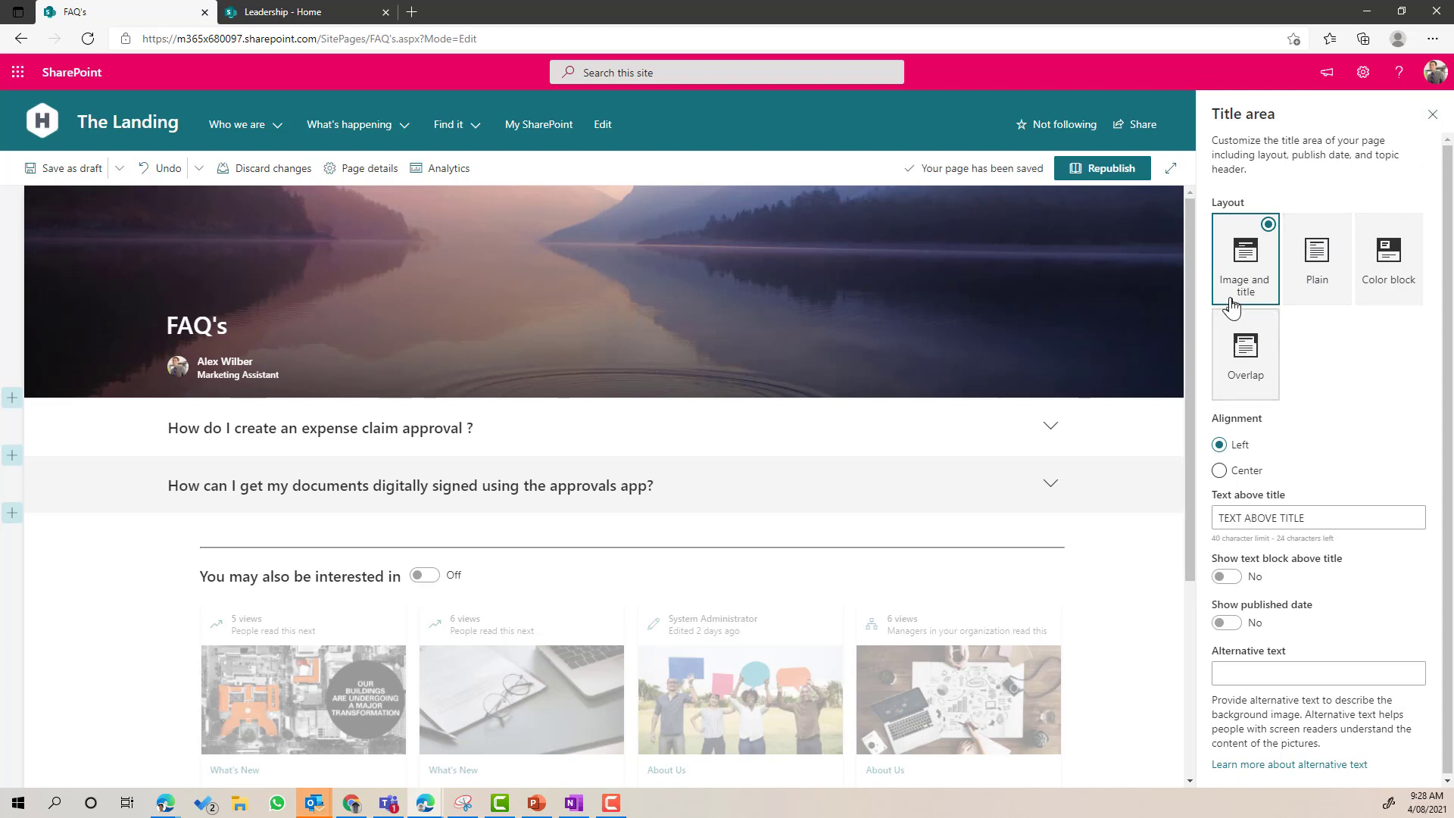
{"action": "left_click", "coordinate": [1432, 119]}
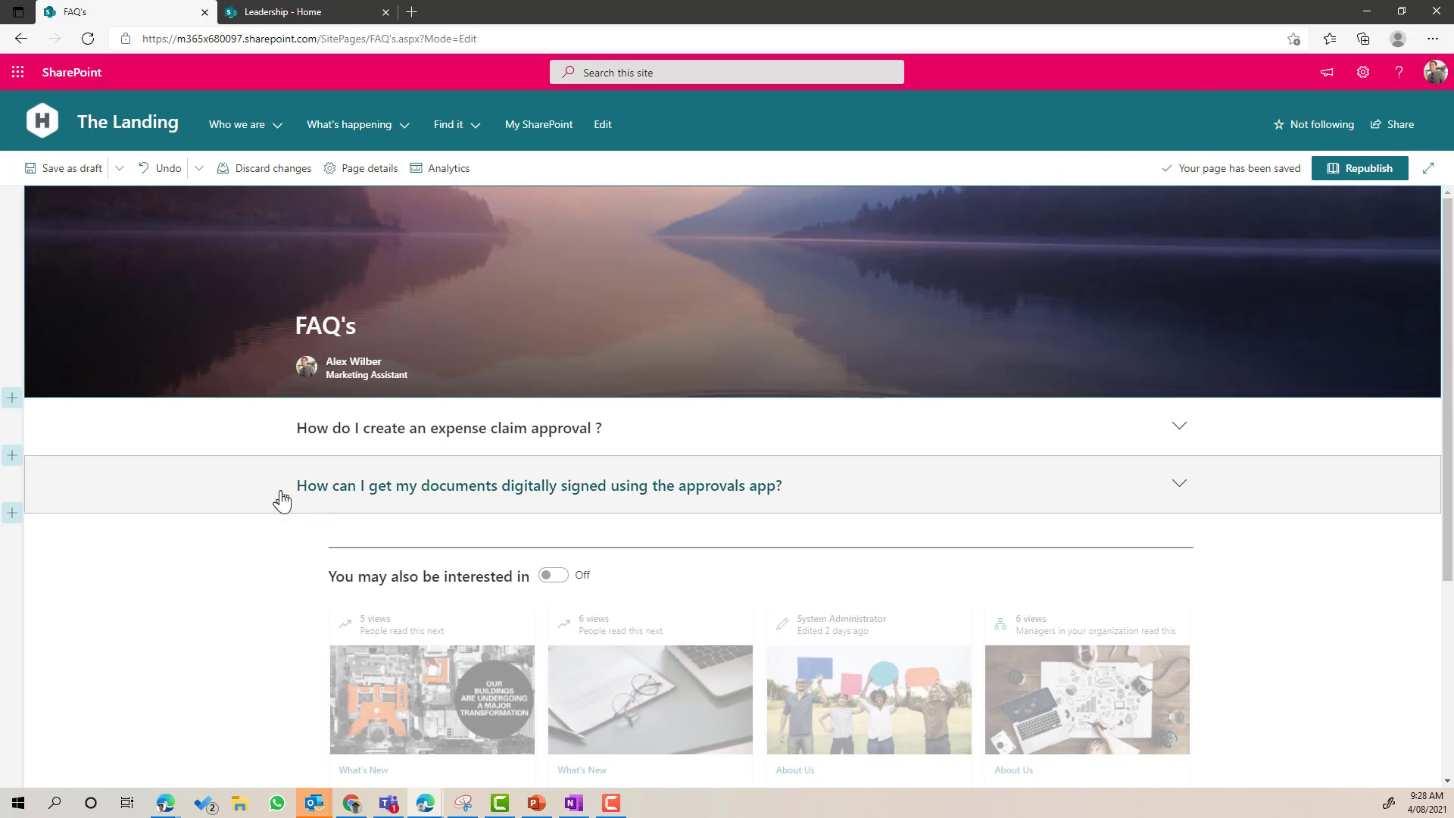
Step: Add a Neutral-shaded vertical section beside the questions and insert a People web part into it
{"action": "left_click", "coordinate": [12, 398]}
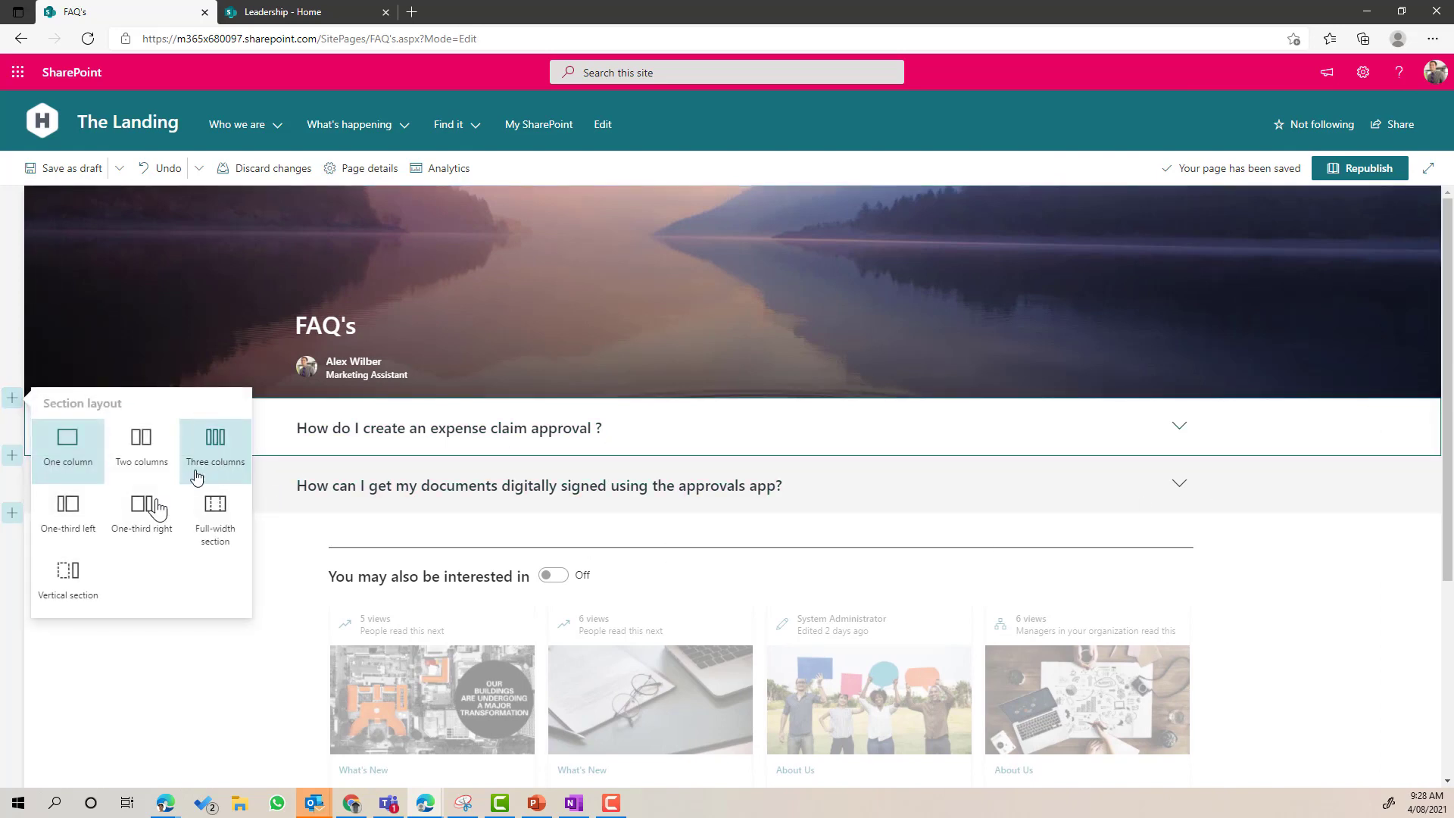
{"action": "left_click", "coordinate": [78, 588]}
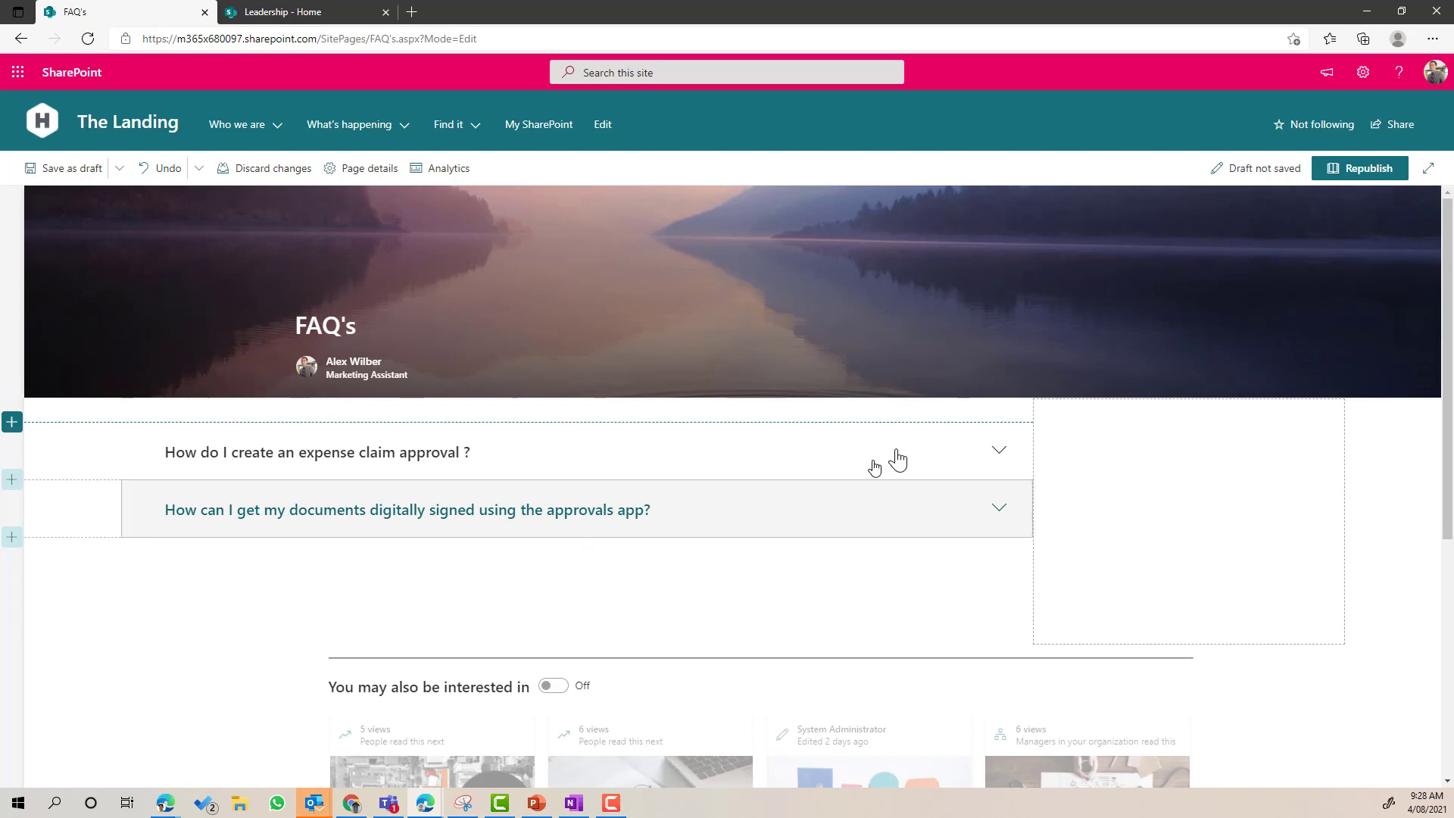
{"action": "left_click", "coordinate": [1107, 421]}
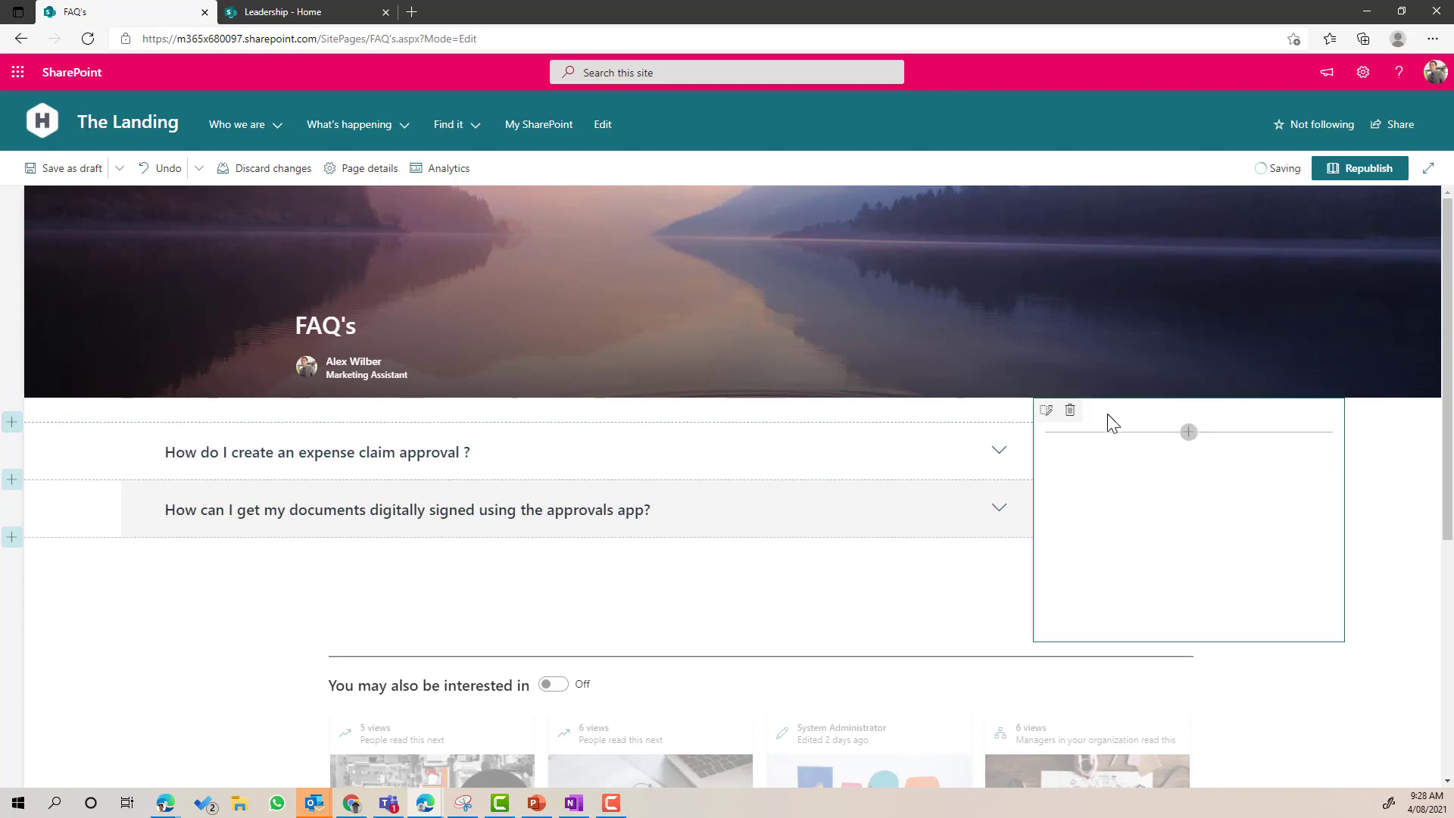
{"action": "left_click", "coordinate": [1046, 411]}
{"action": "left_click", "coordinate": [1296, 183]}
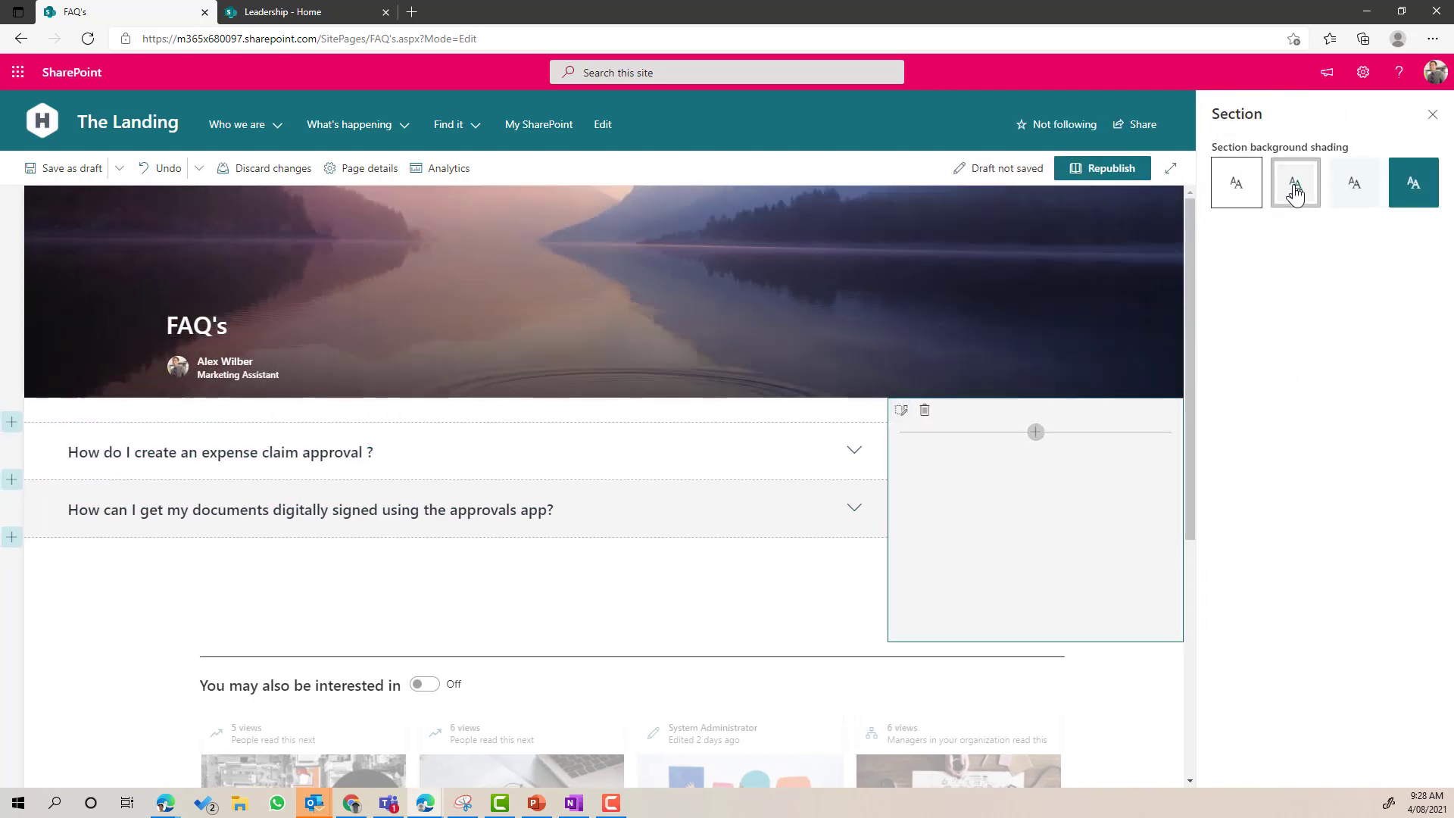
{"action": "left_click", "coordinate": [1432, 118]}
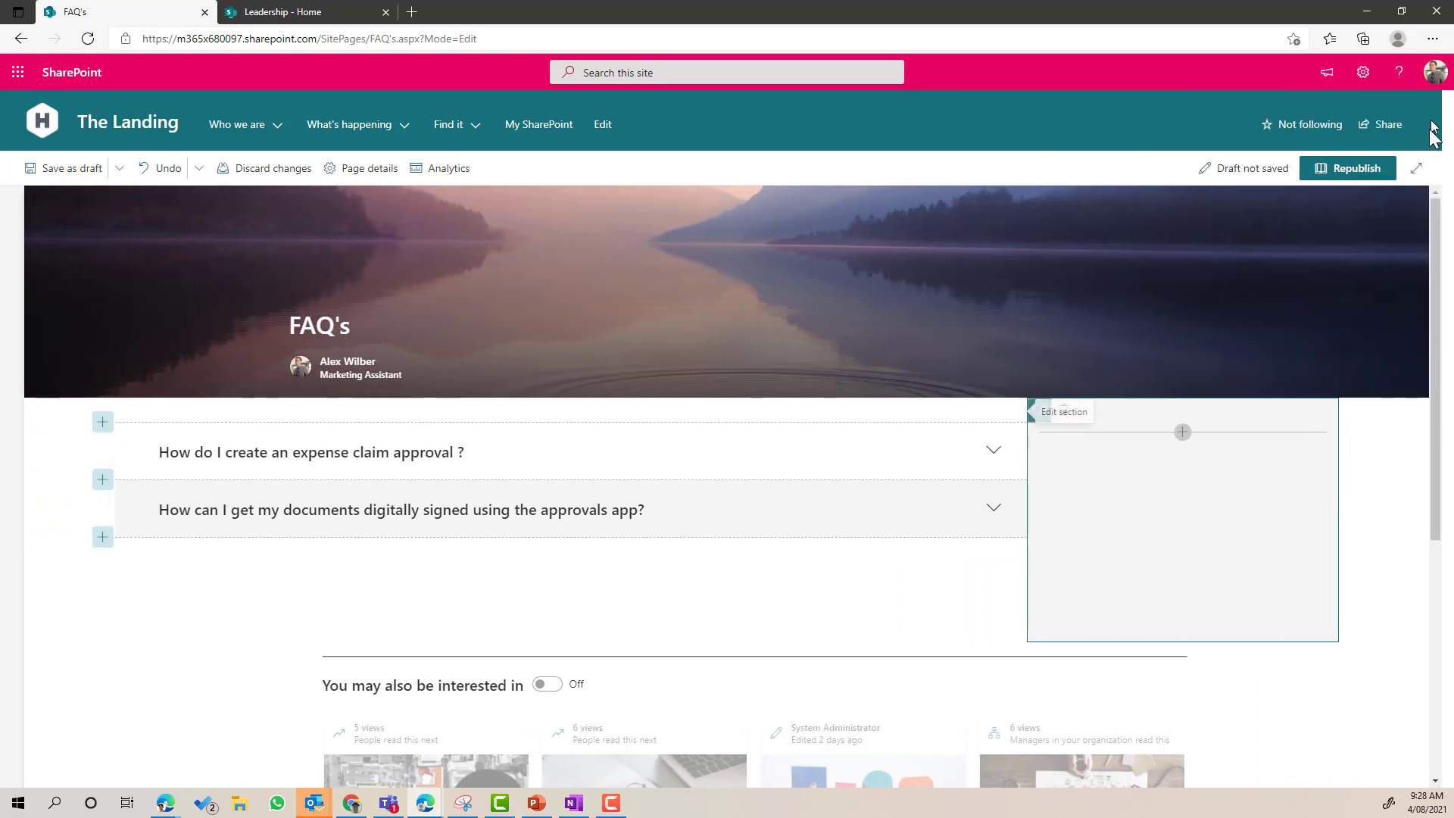
{"action": "left_click", "coordinate": [1189, 433]}
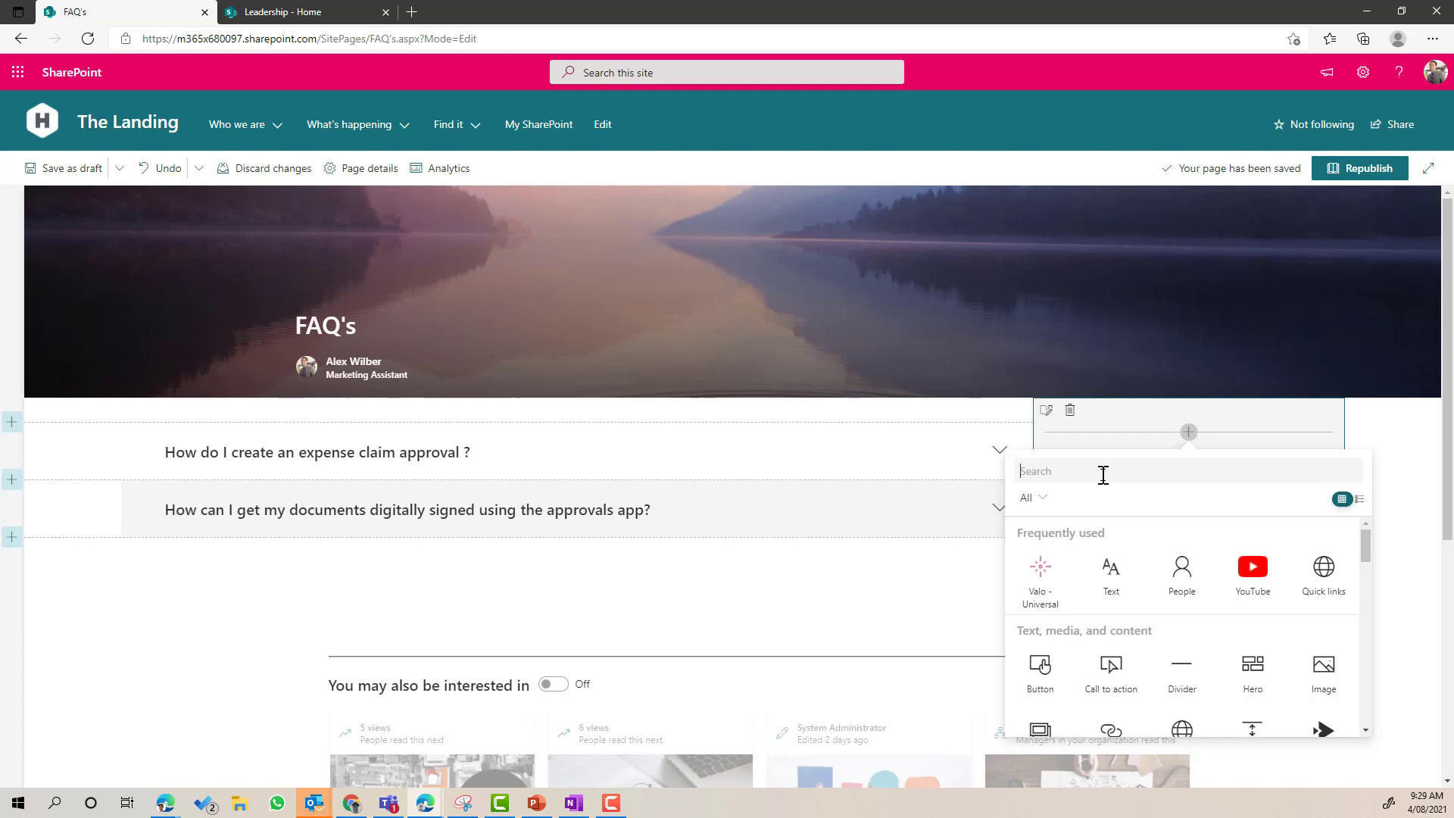
{"action": "left_click", "coordinate": [1162, 595]}
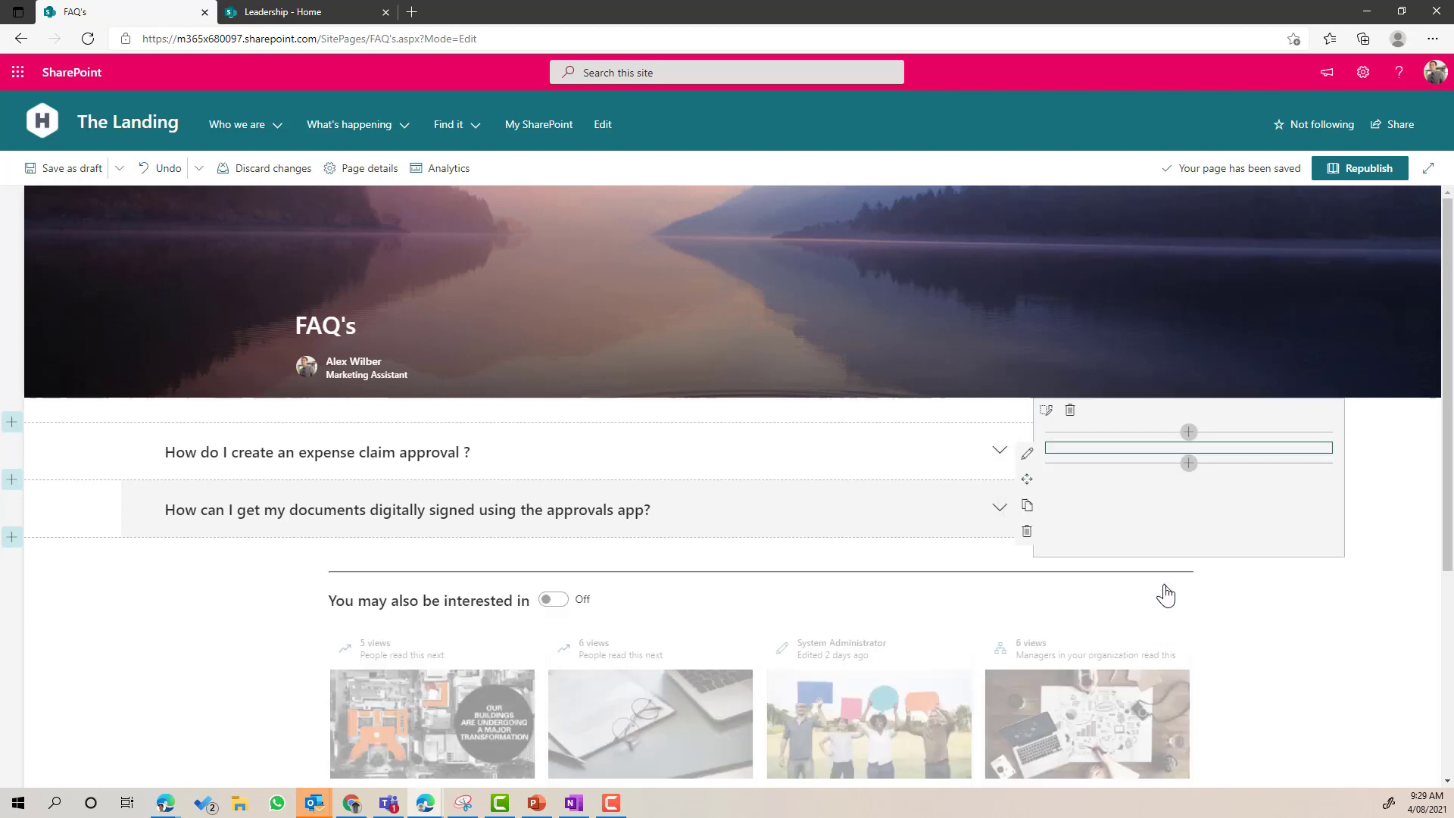
Step: Title the People web part 'More information' and add a contact person to it
{"action": "left_click", "coordinate": [1131, 460]}
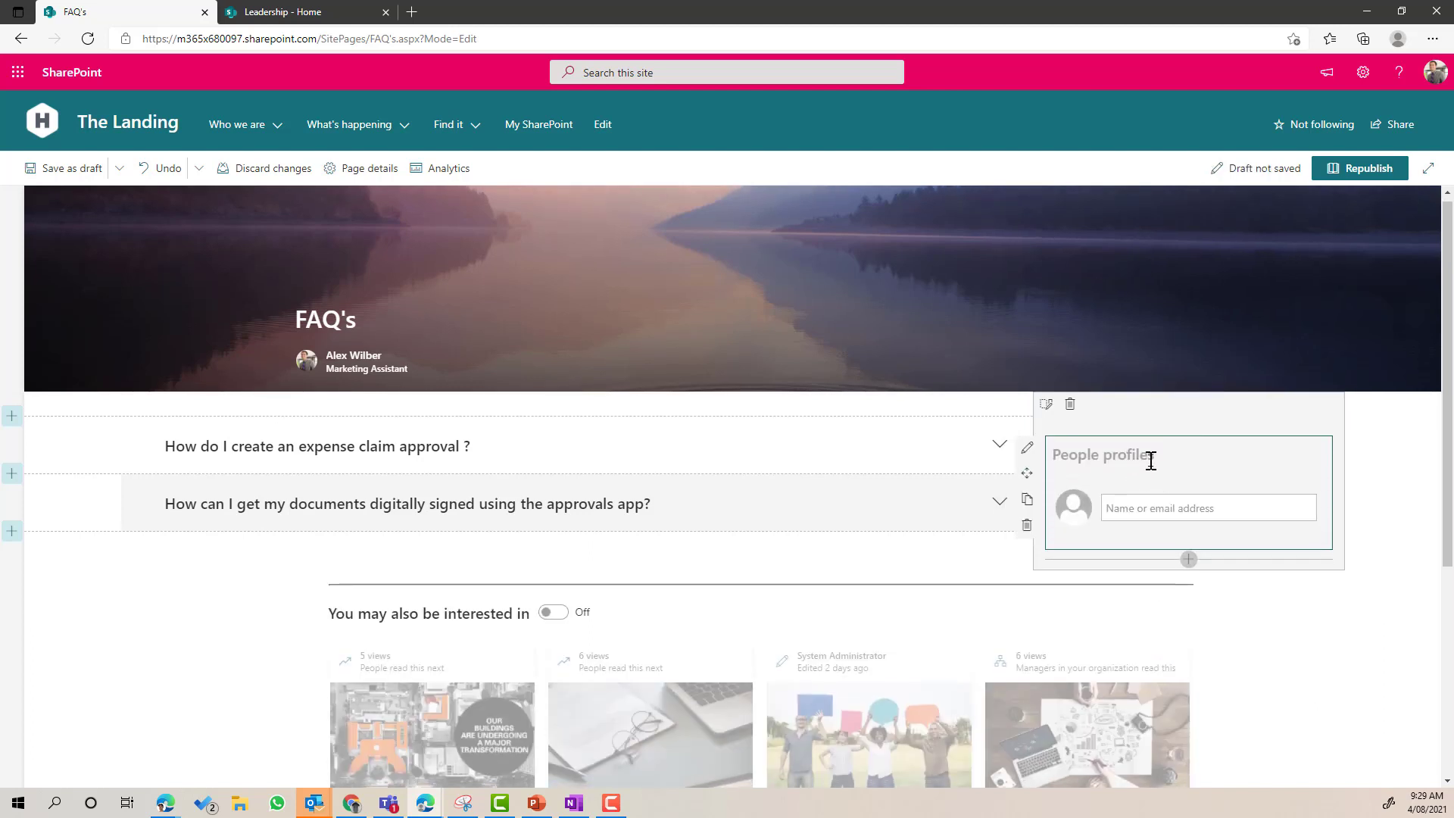
{"action": "type", "text": "More information"}
{"action": "left_click", "coordinate": [1140, 506]}
{"action": "type", "text": "alex"}
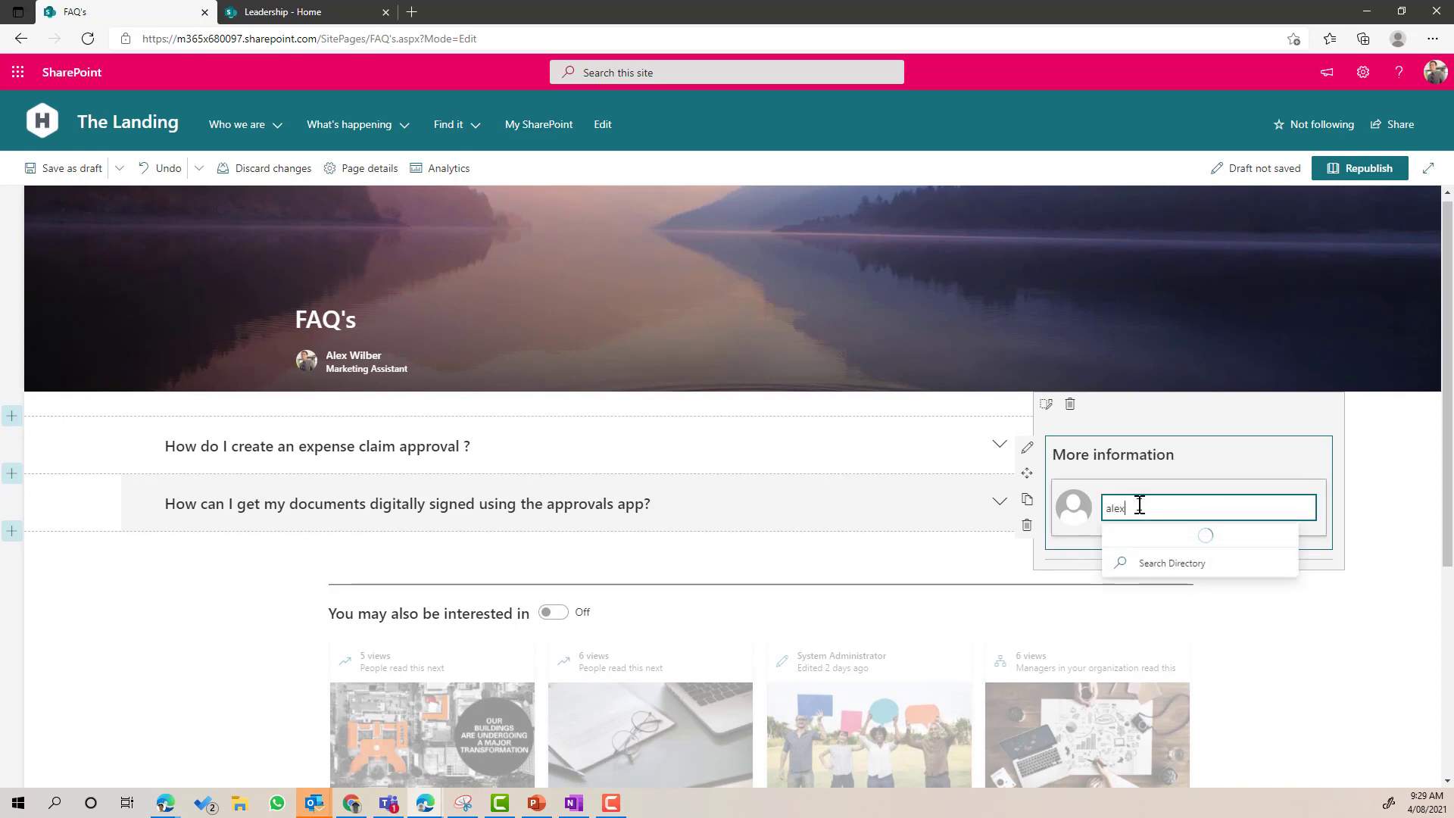
{"action": "left_click", "coordinate": [1187, 555]}
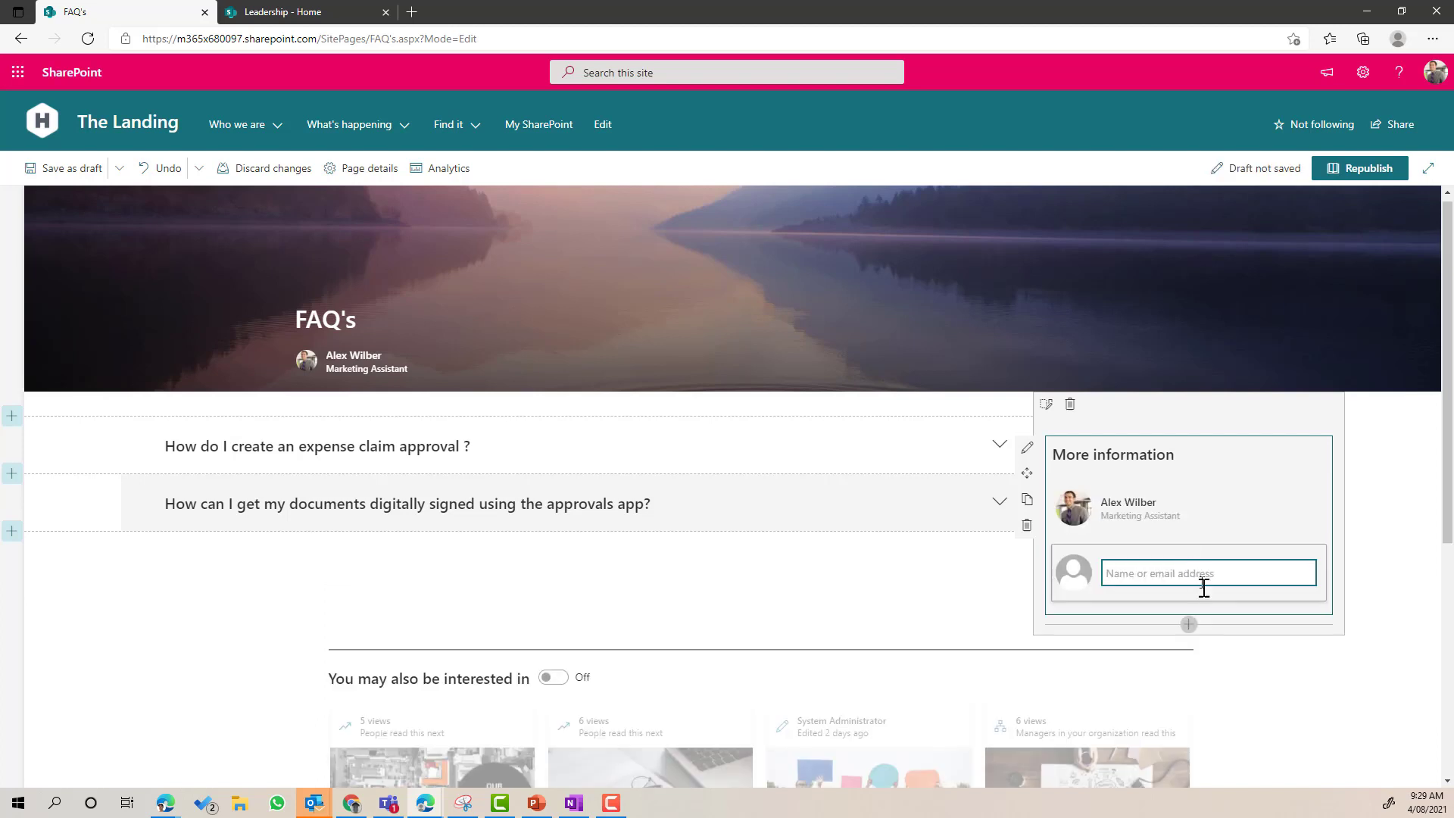
Step: Add a Quick links web part below the contact, titled 'References'
{"action": "left_click", "coordinate": [1187, 624]}
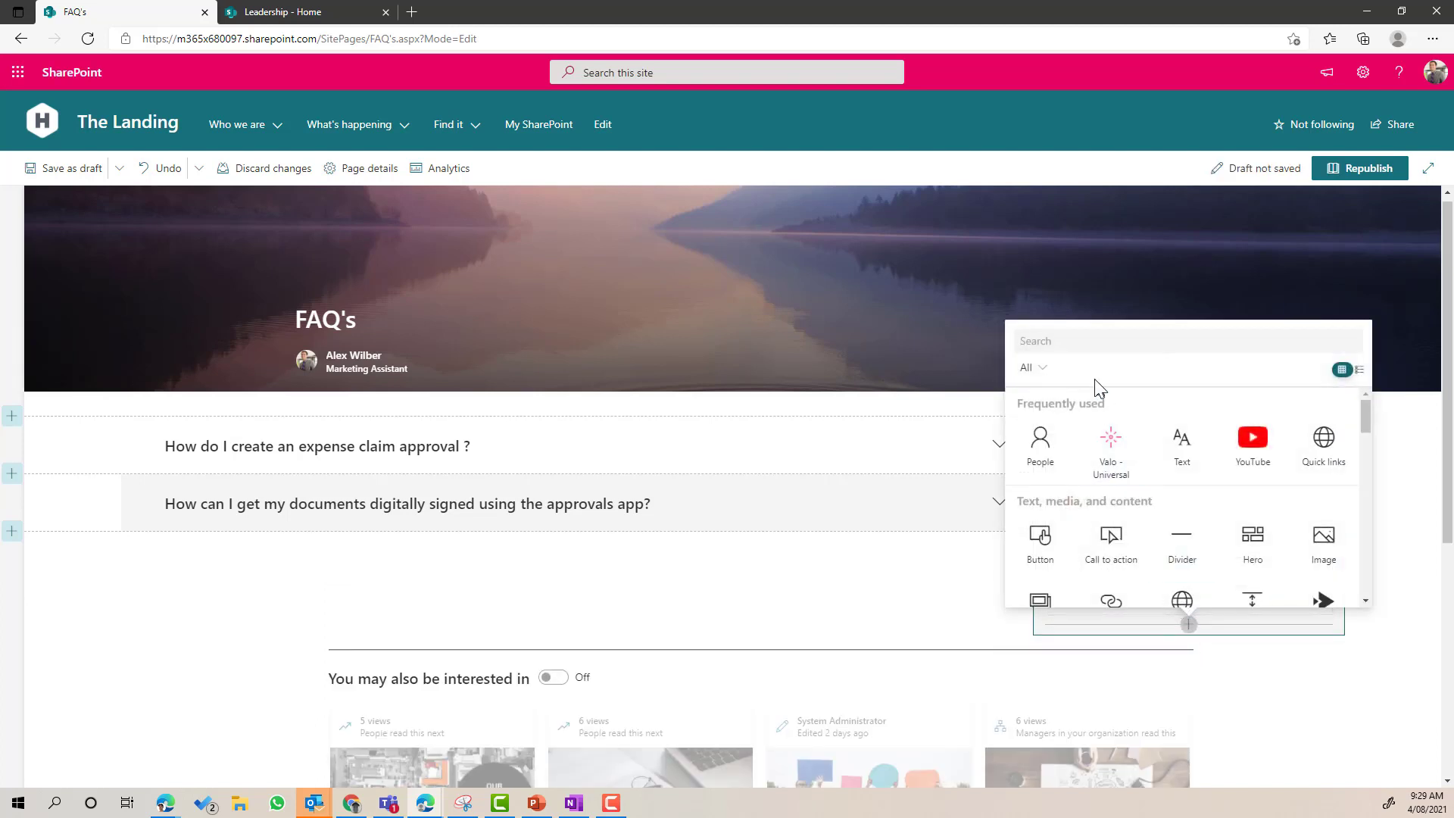
{"action": "left_click", "coordinate": [1322, 452]}
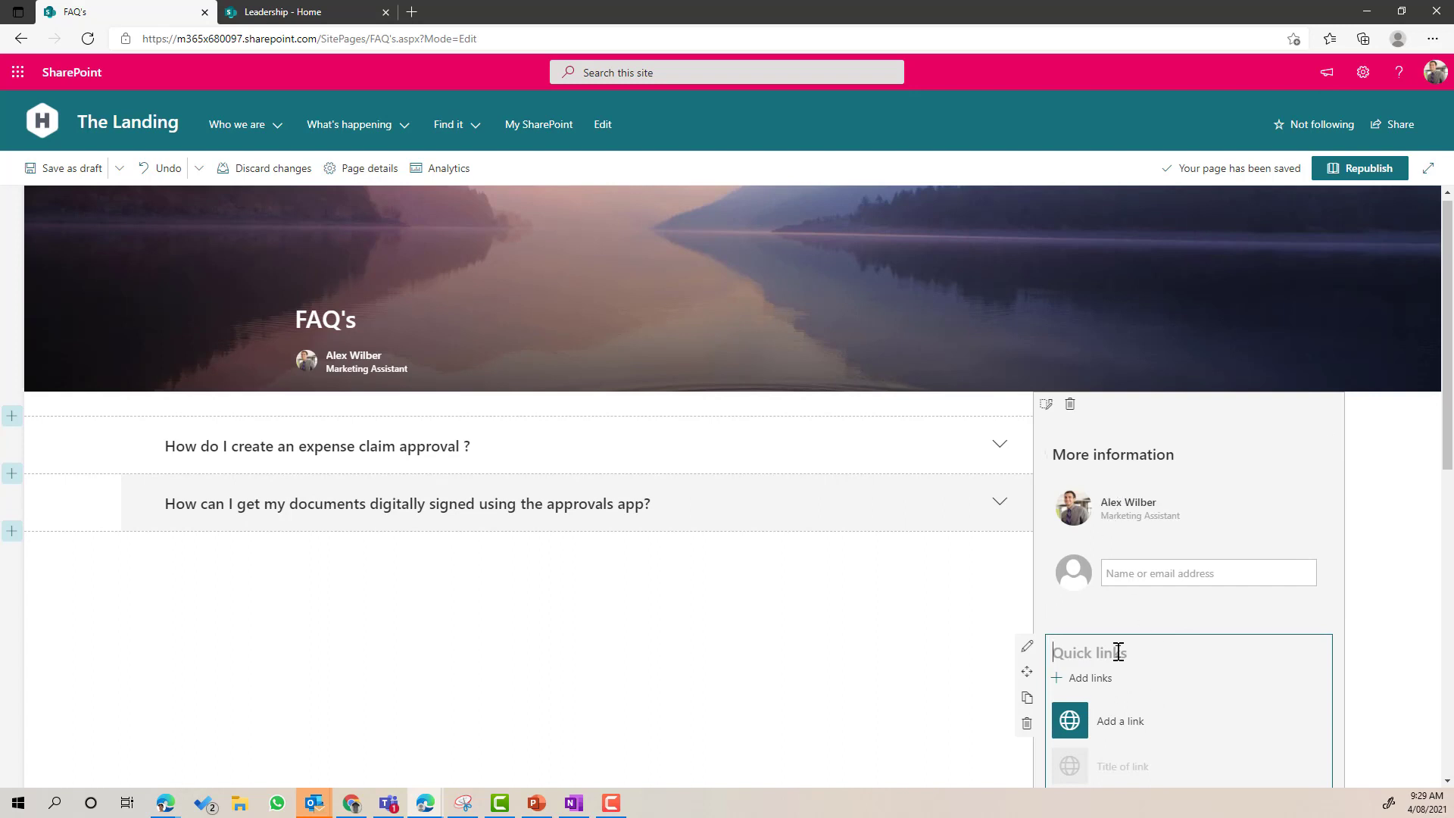
{"action": "type", "text": "References"}
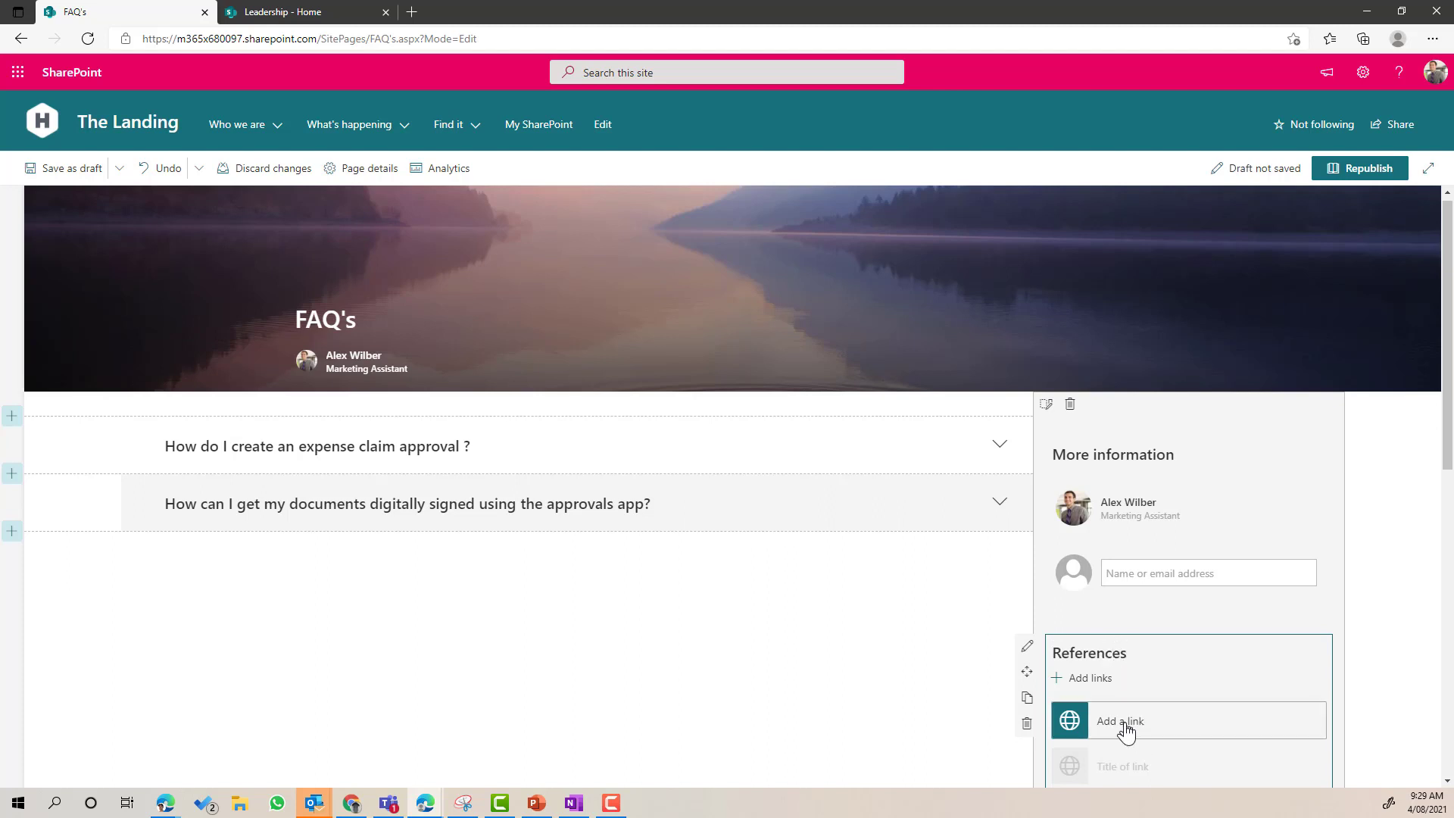
Step: Add a Google link to References from a web address
{"action": "left_click", "coordinate": [1126, 728]}
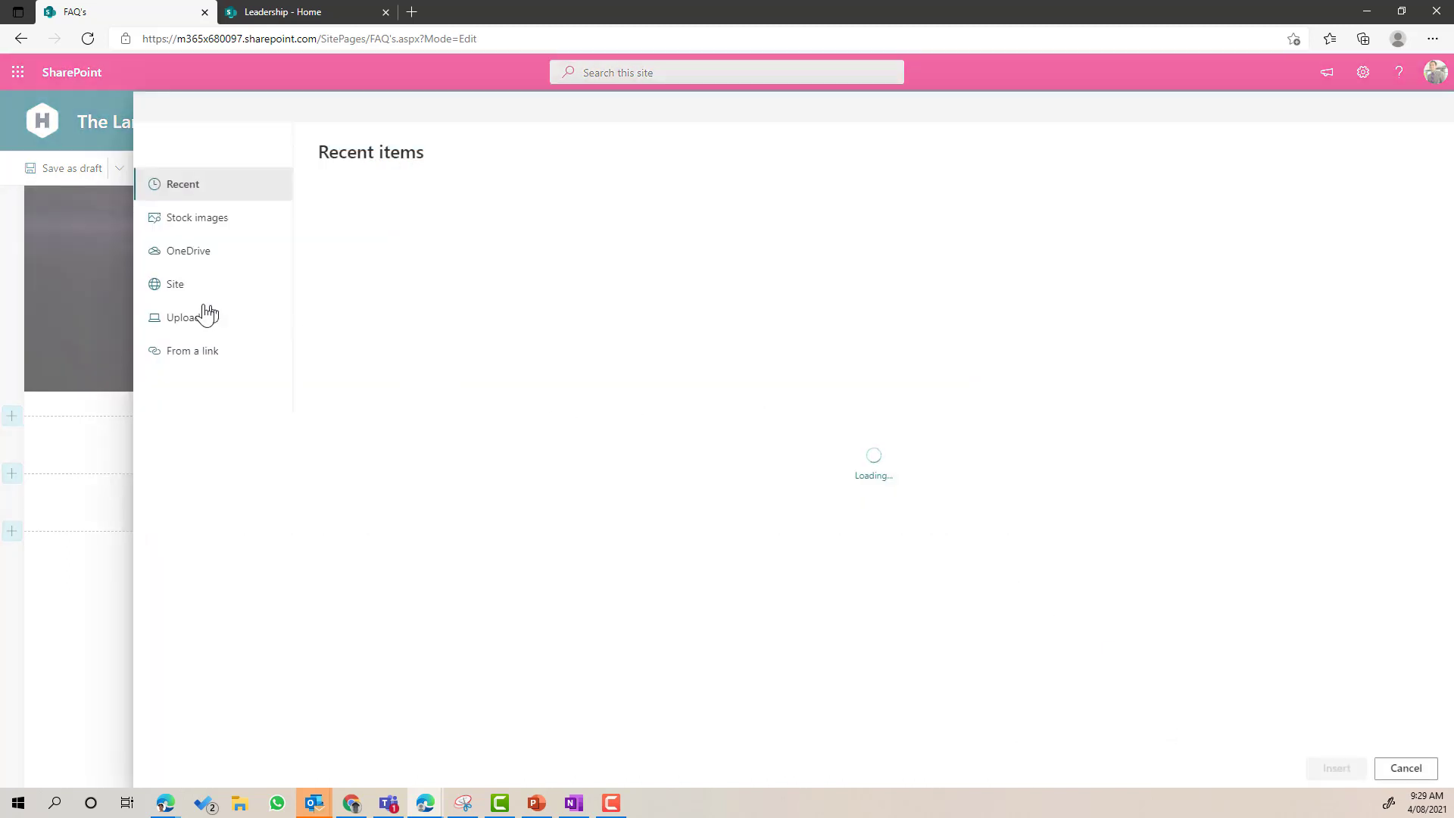
{"action": "left_click", "coordinate": [203, 352]}
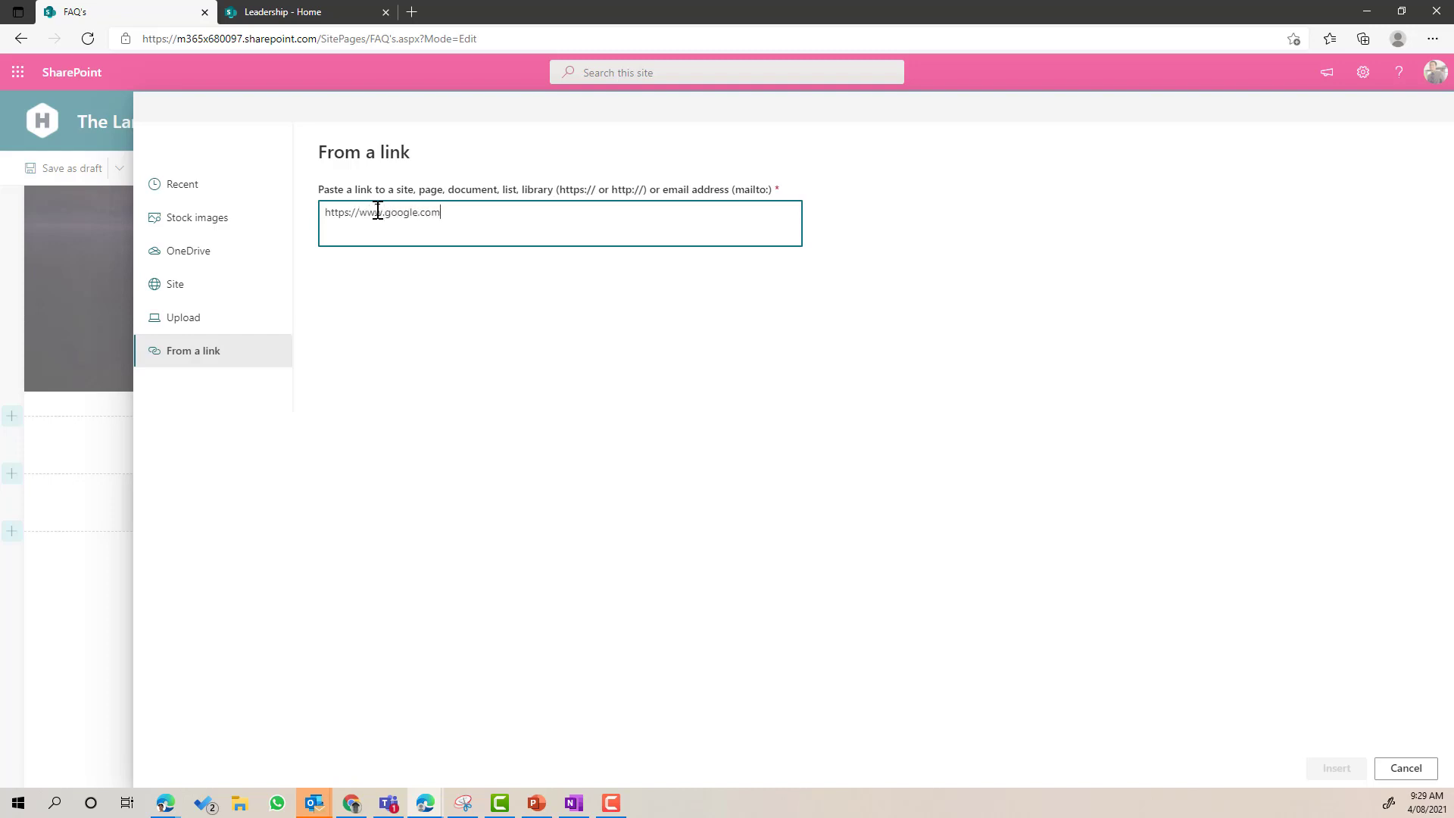
{"action": "left_click", "coordinate": [1240, 666]}
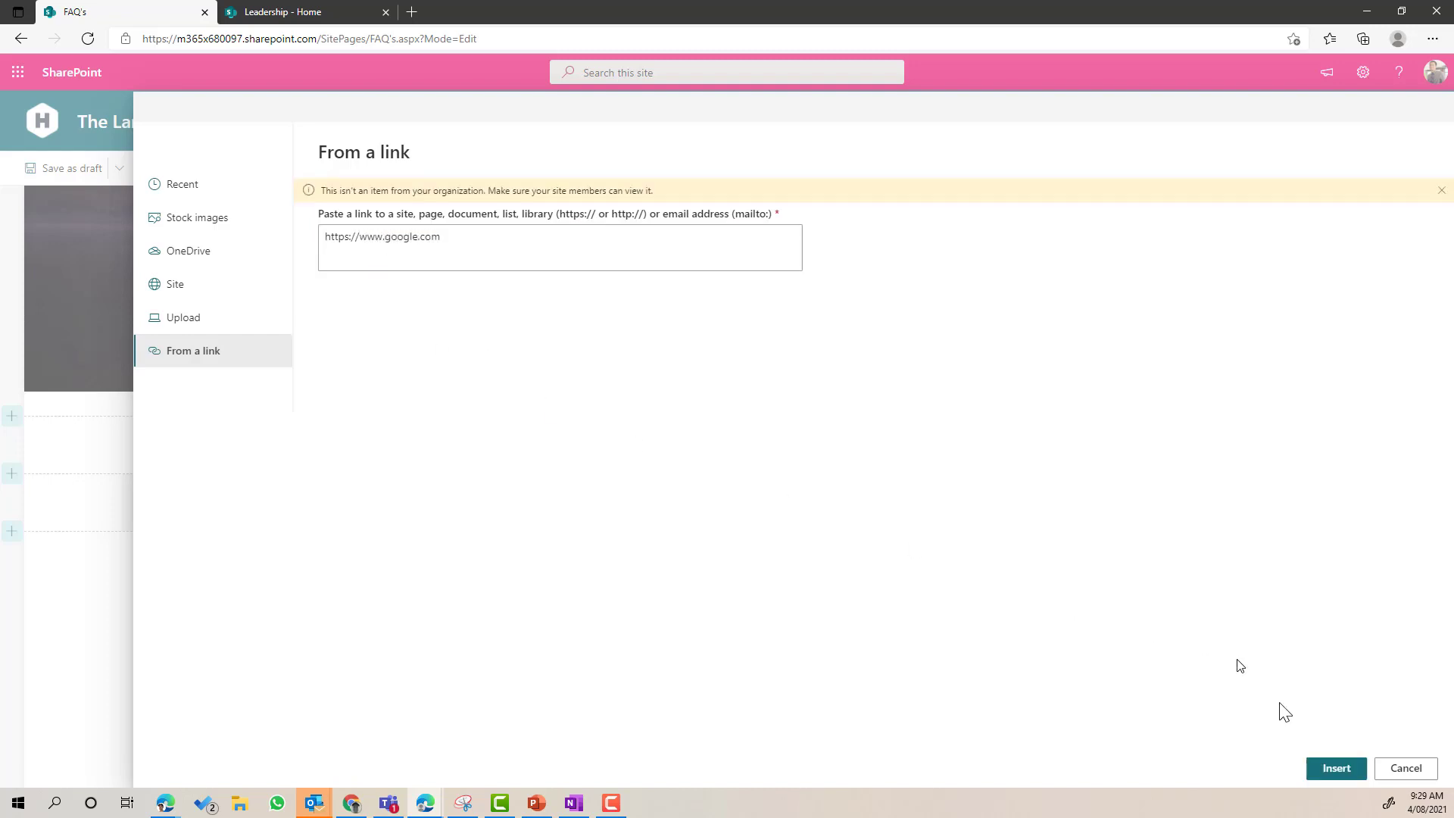
{"action": "left_click", "coordinate": [1333, 769]}
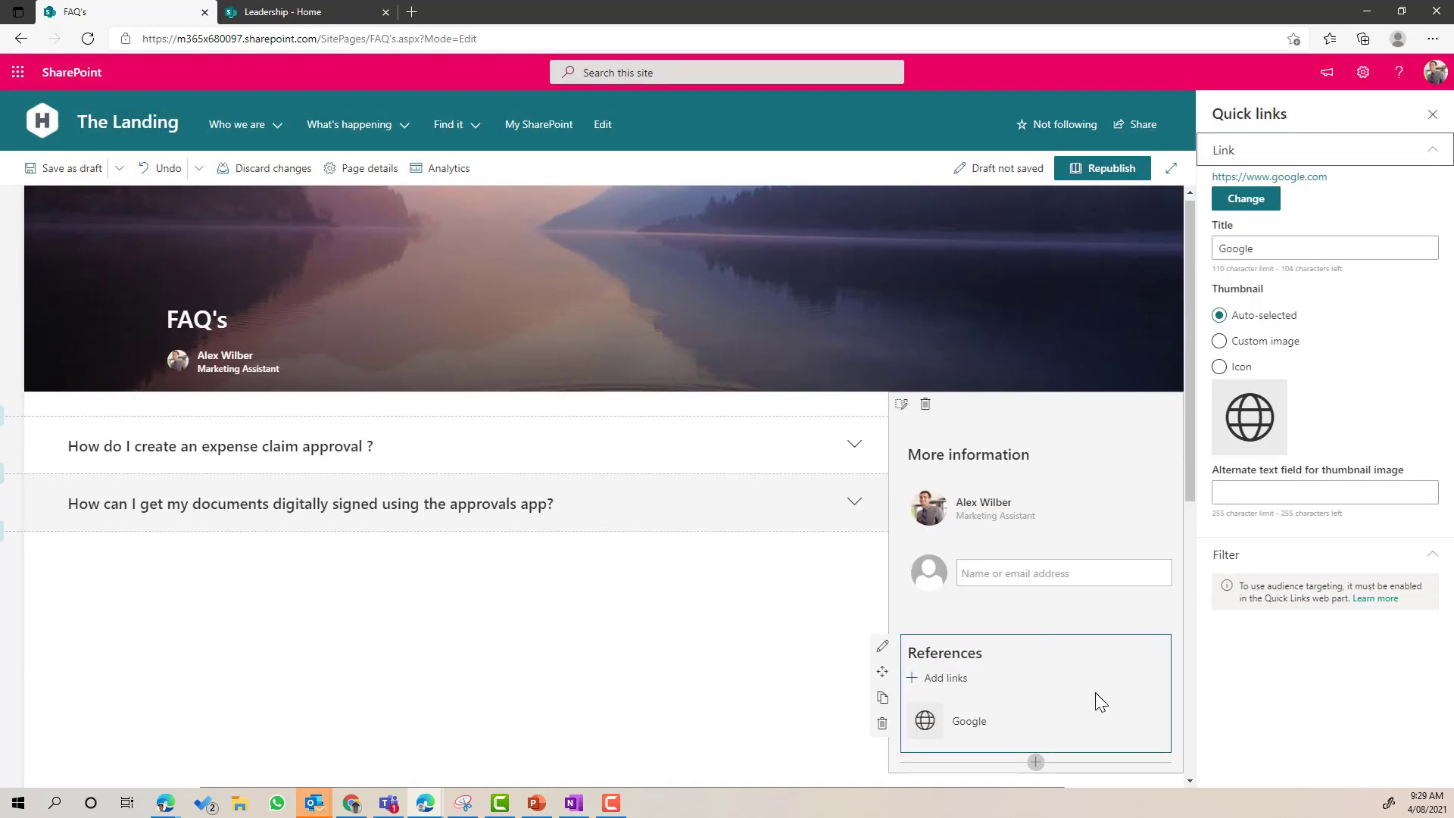
Step: Set the Google link's thumbnail to the magnifying-glass search icon
{"action": "left_click", "coordinate": [1220, 366]}
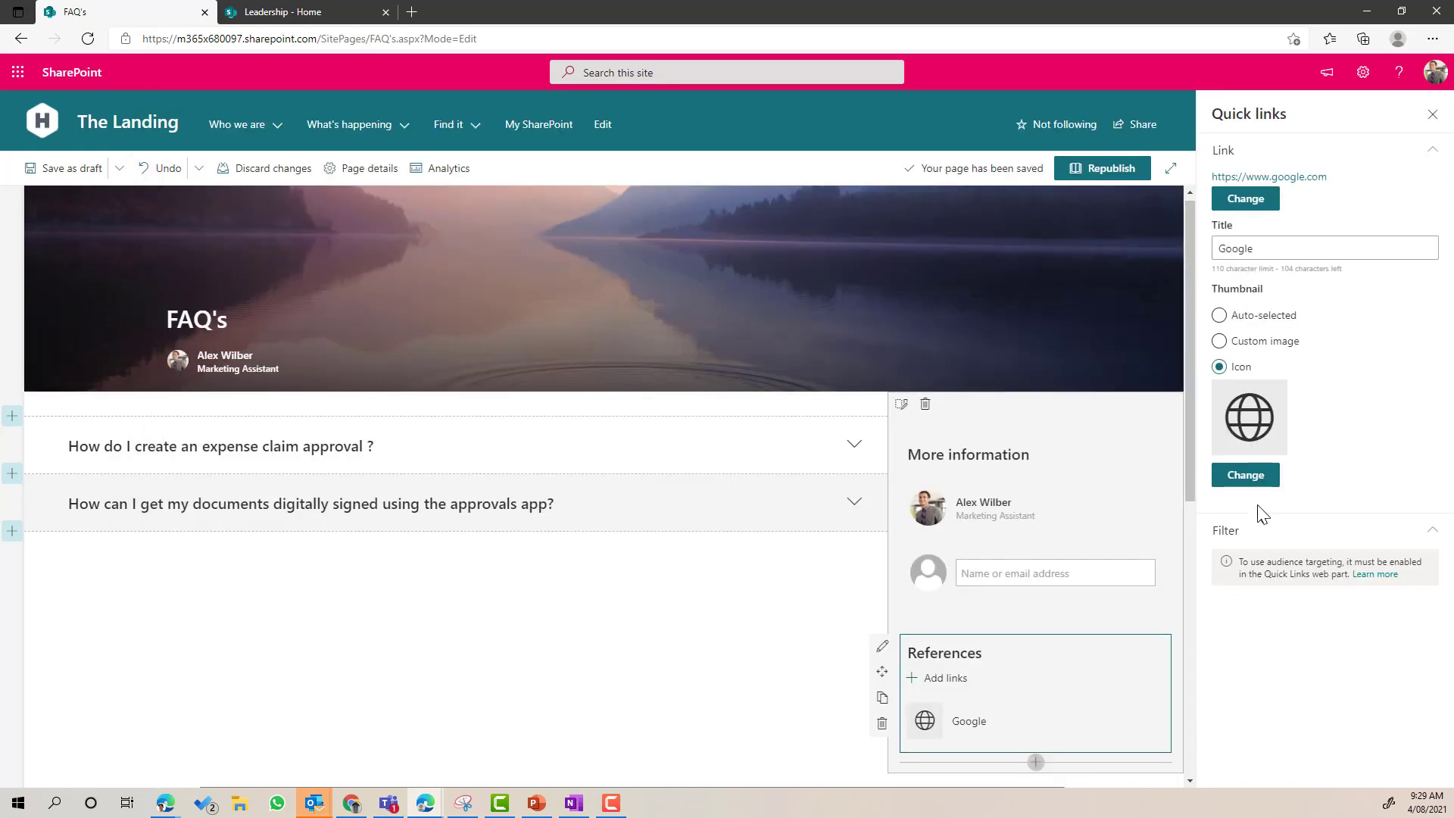
{"action": "left_click", "coordinate": [1261, 477]}
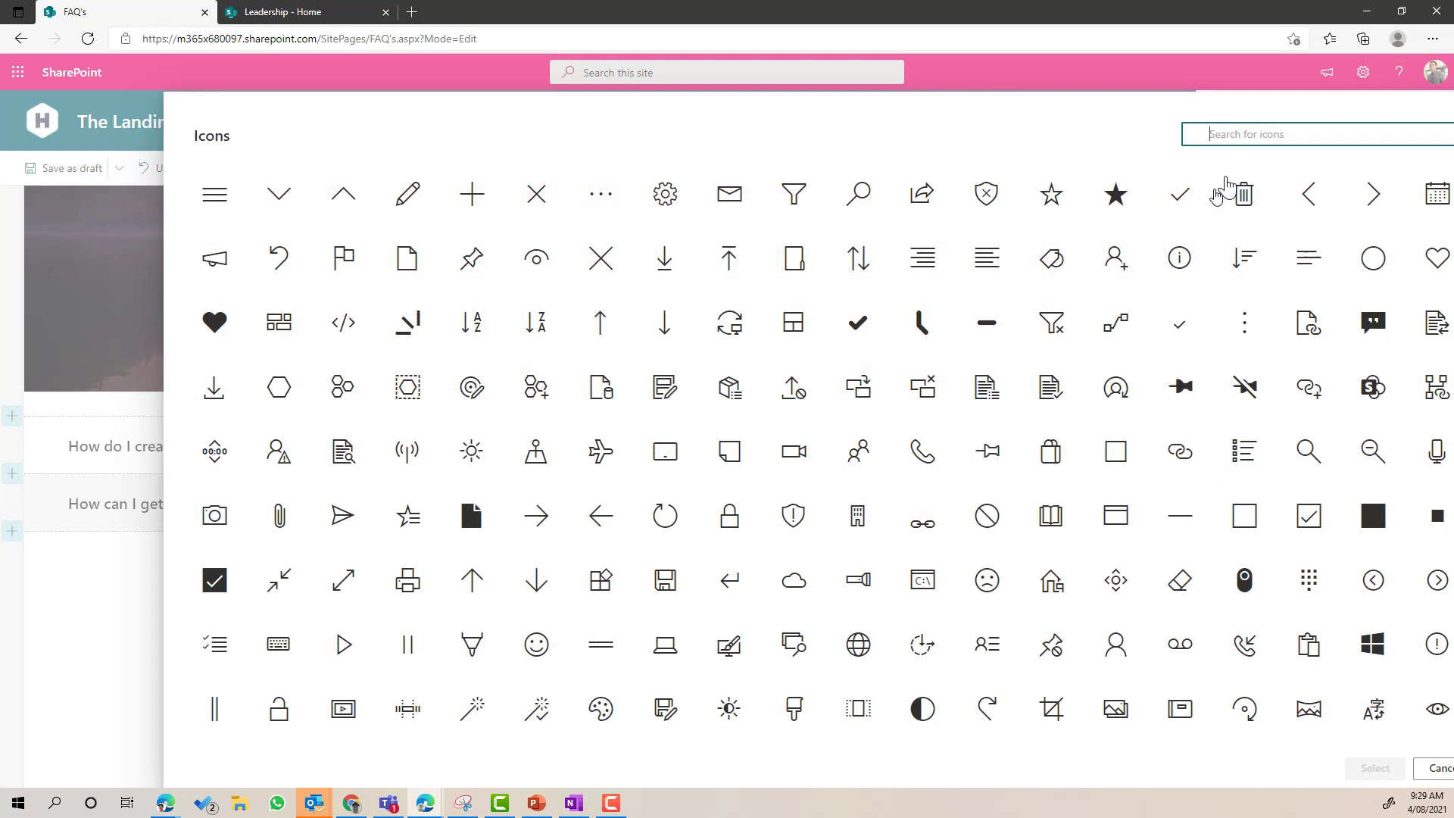
{"action": "left_click", "coordinate": [829, 192]}
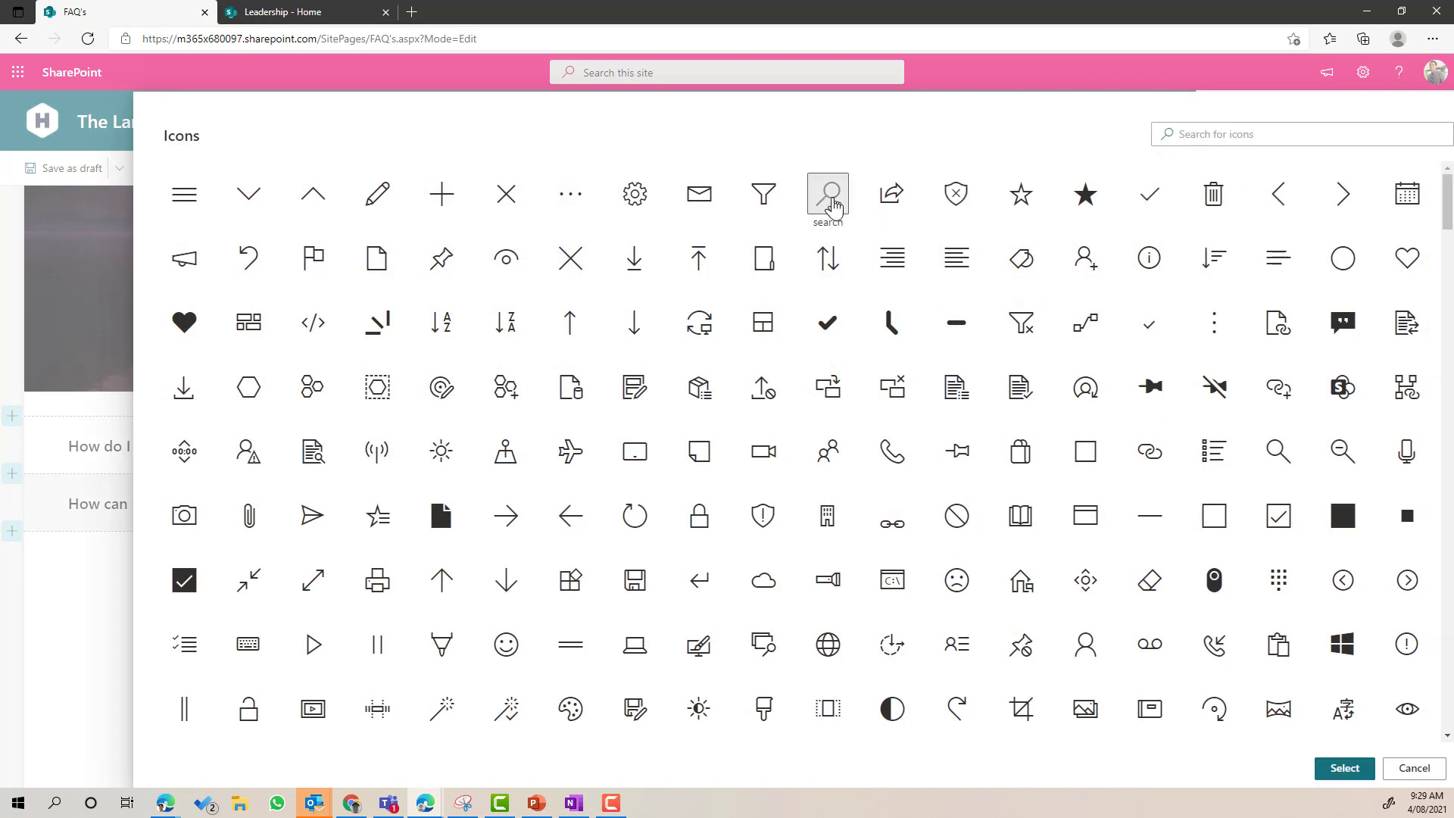
{"action": "left_click", "coordinate": [1345, 770]}
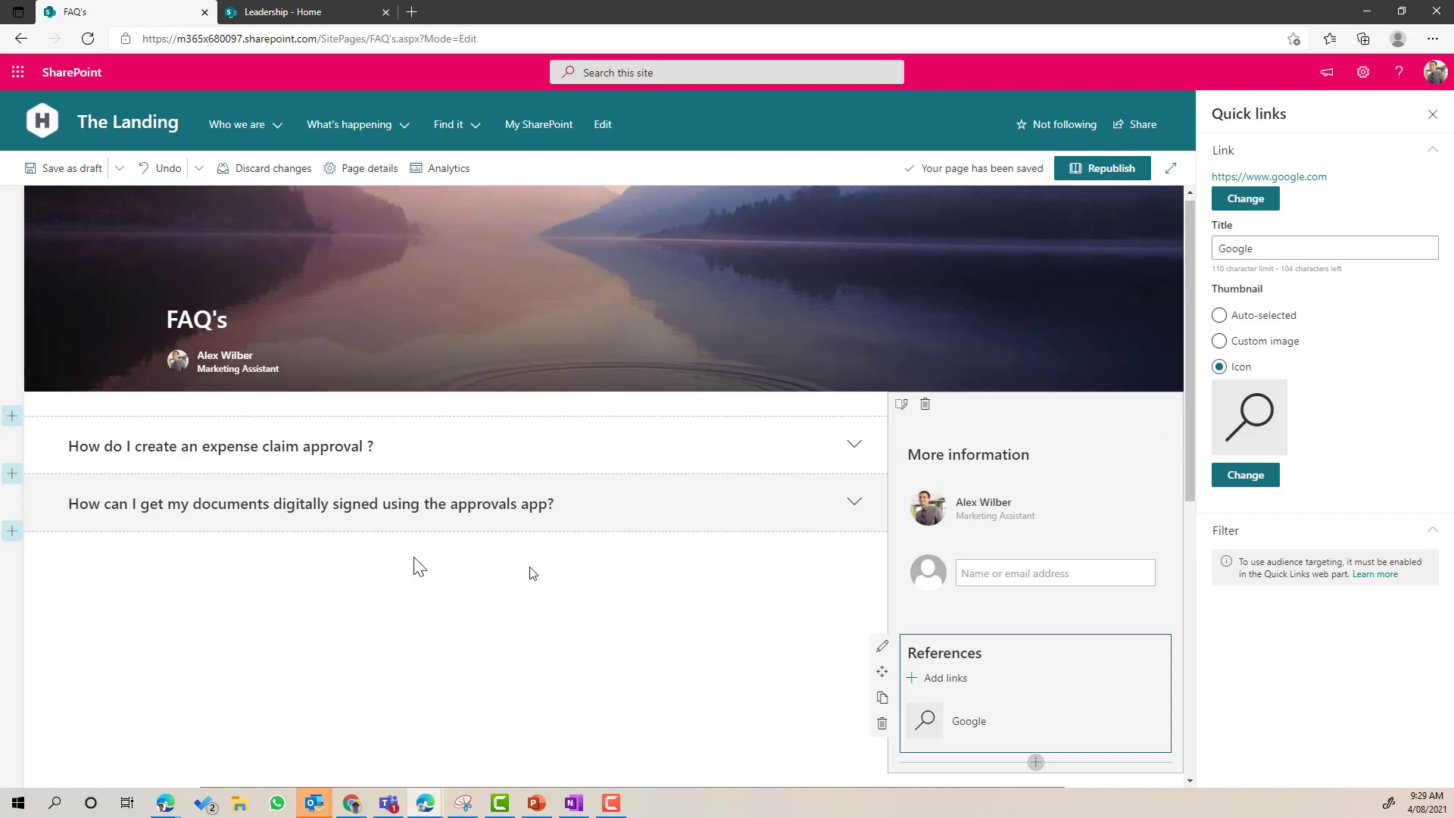
Step: Add a collapsible one-column section named 'How do I install Microsoft Lists as a PWA?' with a Text web part
{"action": "left_click", "coordinate": [9, 534]}
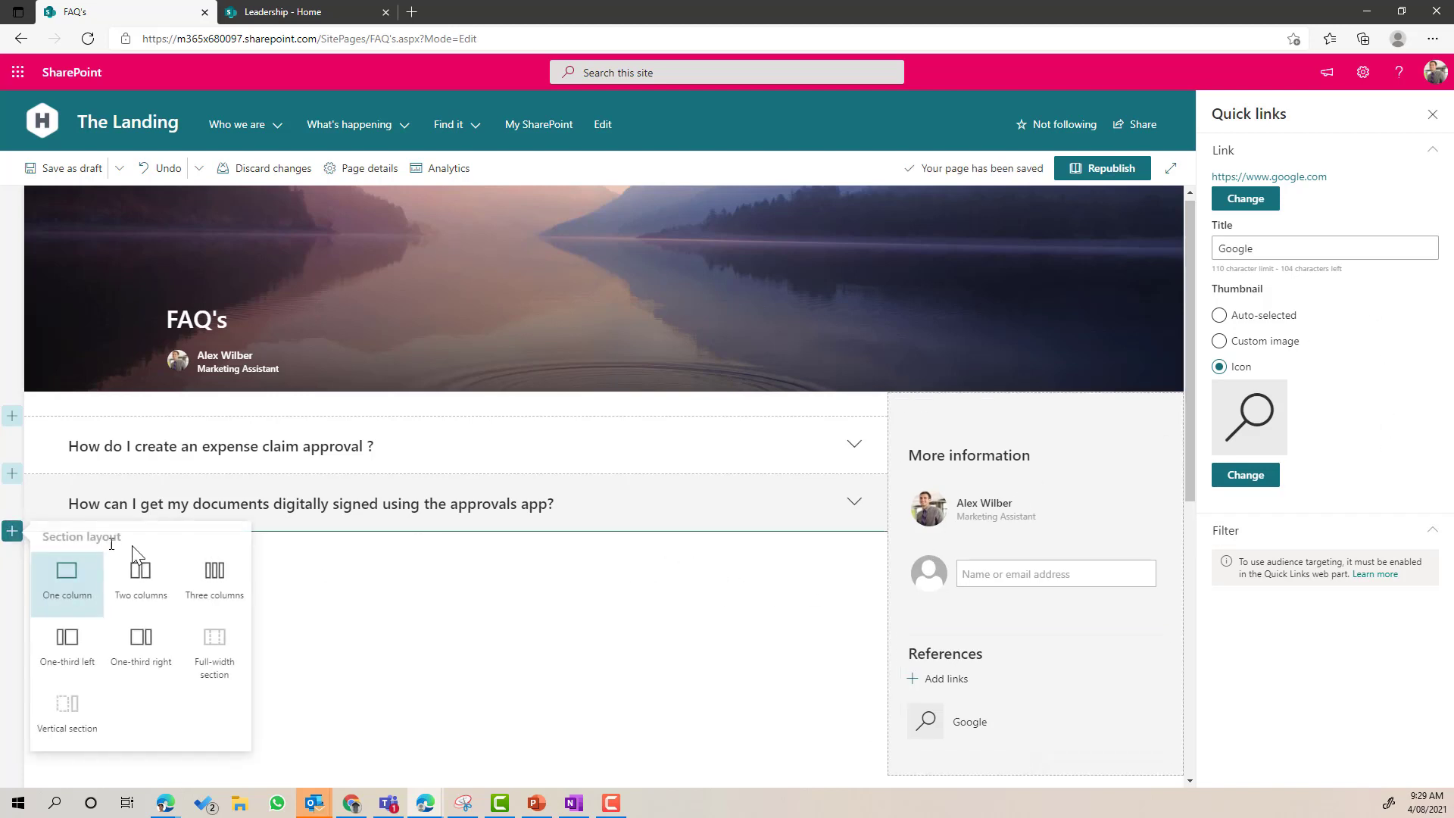
{"action": "left_click", "coordinate": [69, 595]}
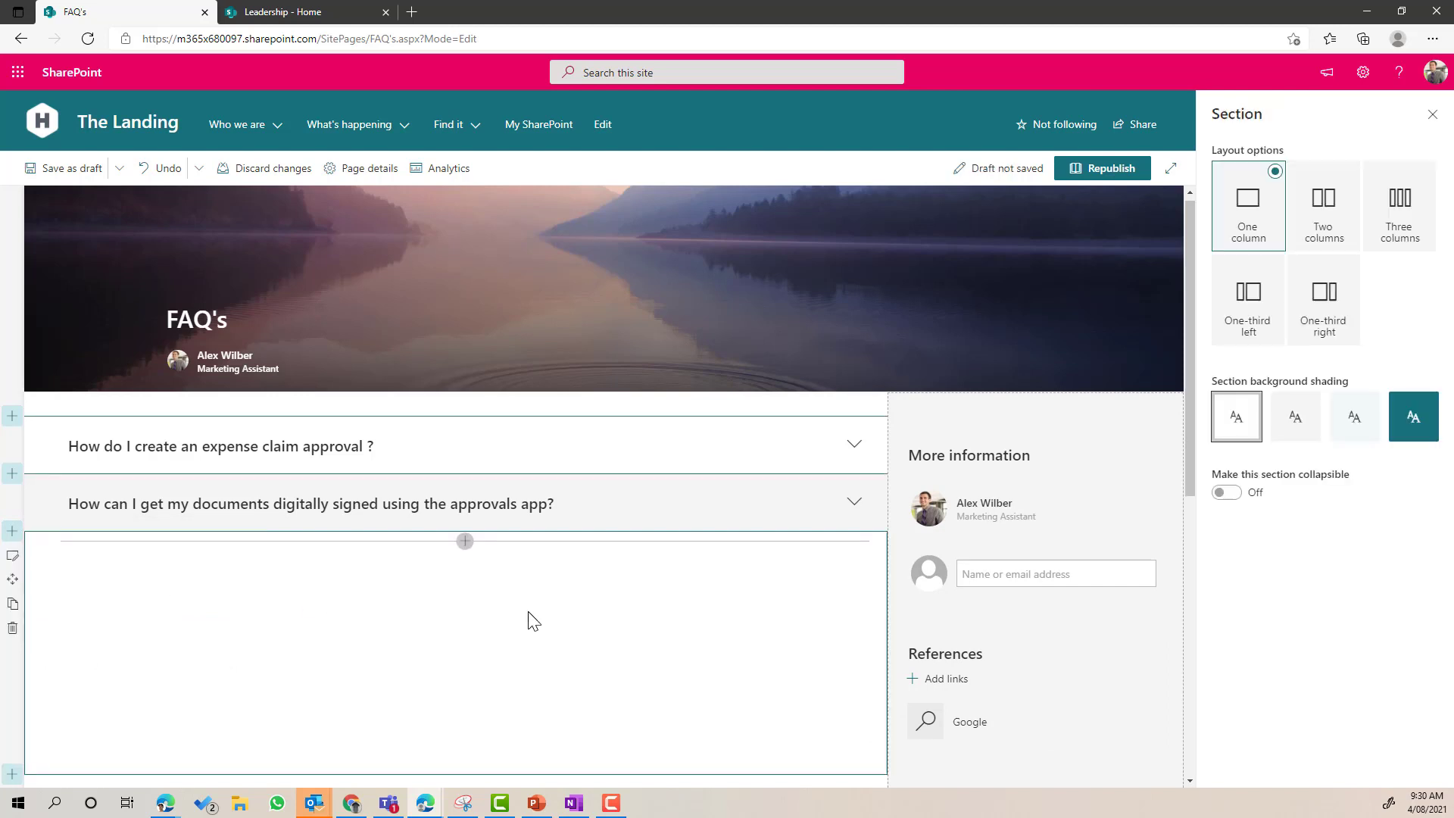
{"action": "left_click", "coordinate": [1225, 492]}
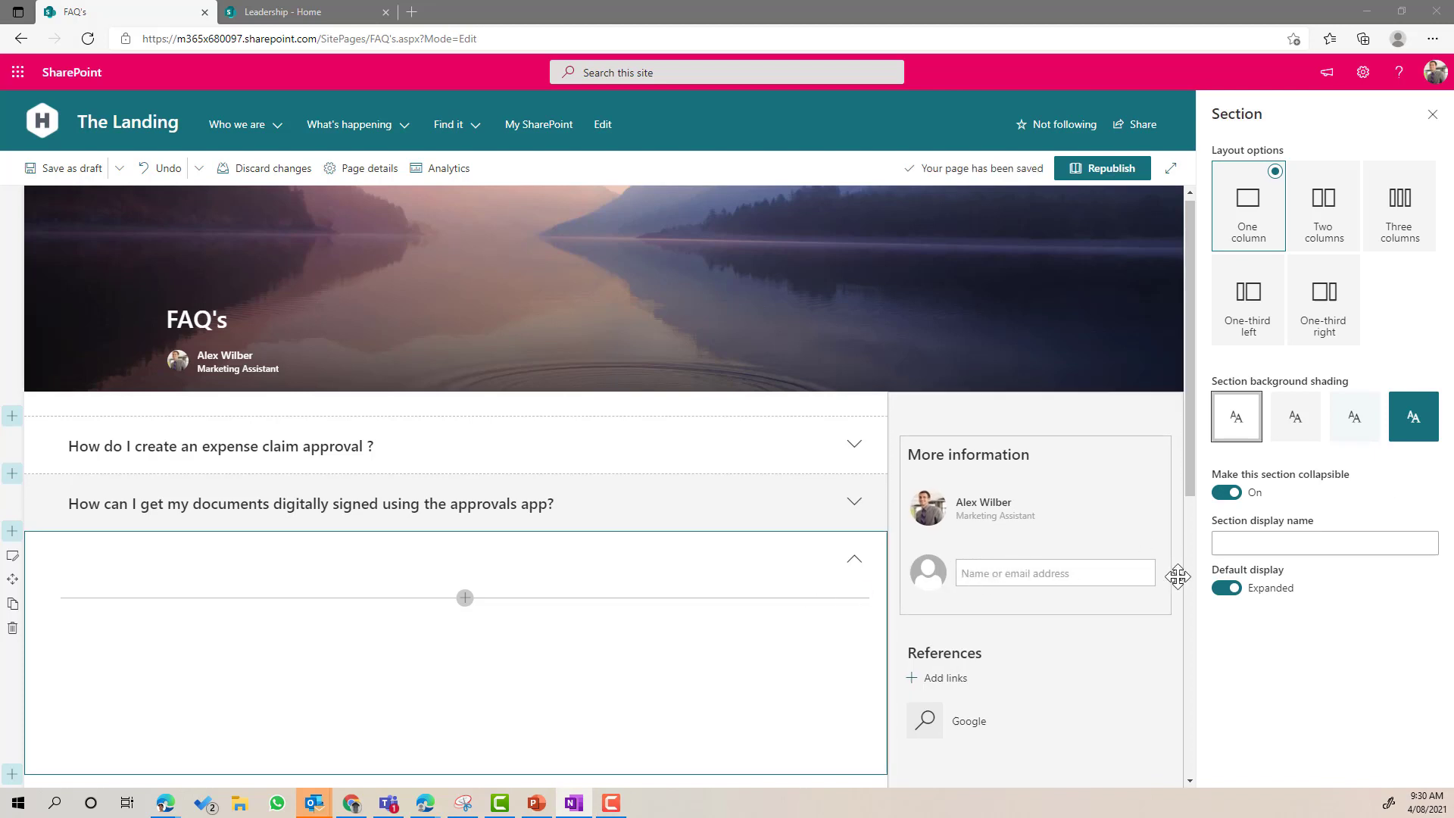
{"action": "left_click", "coordinate": [1273, 543]}
{"action": "type", "text": "How do I install Microsoft Lists as a PWA?"}
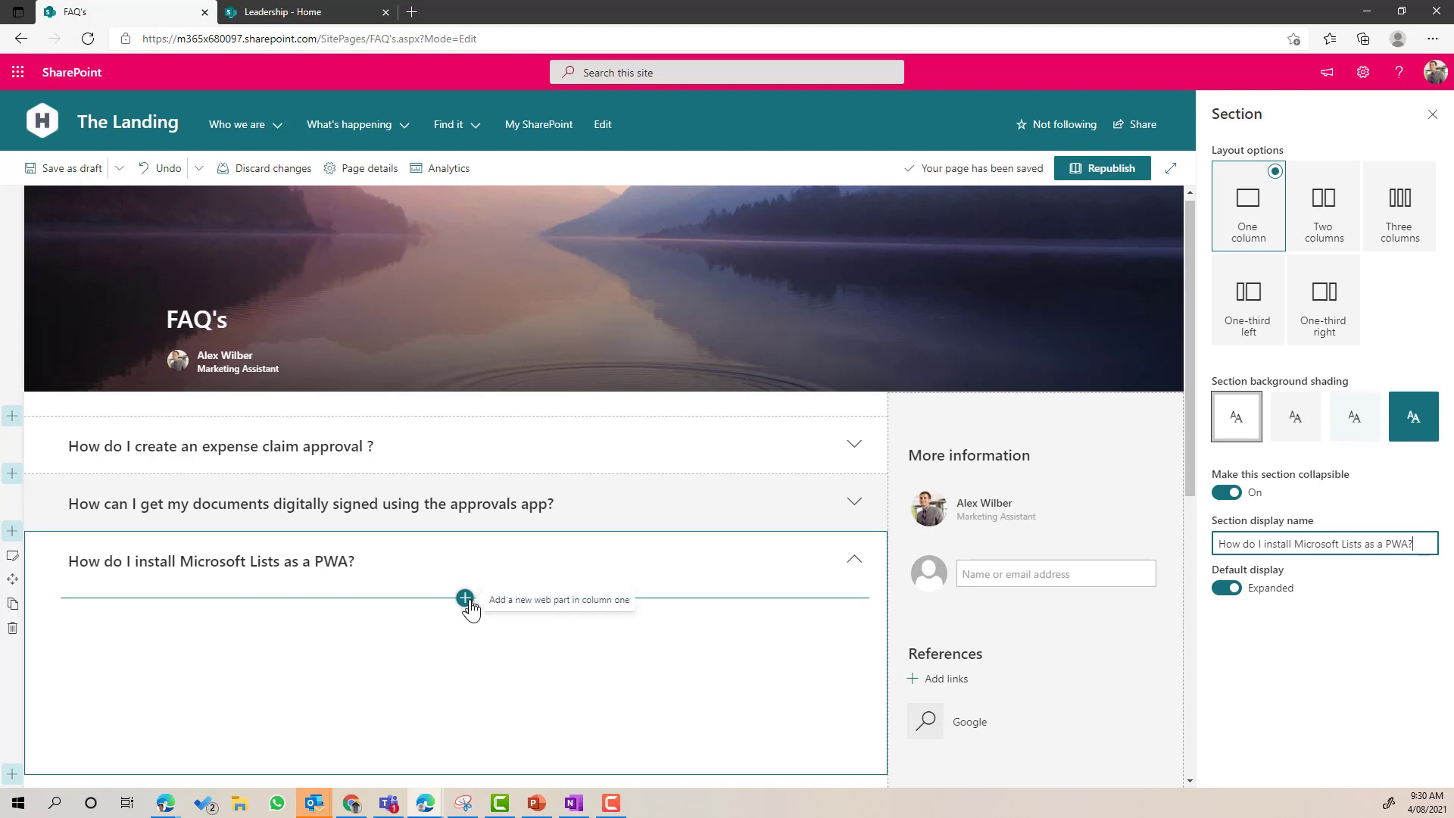
{"action": "left_click", "coordinate": [465, 599]}
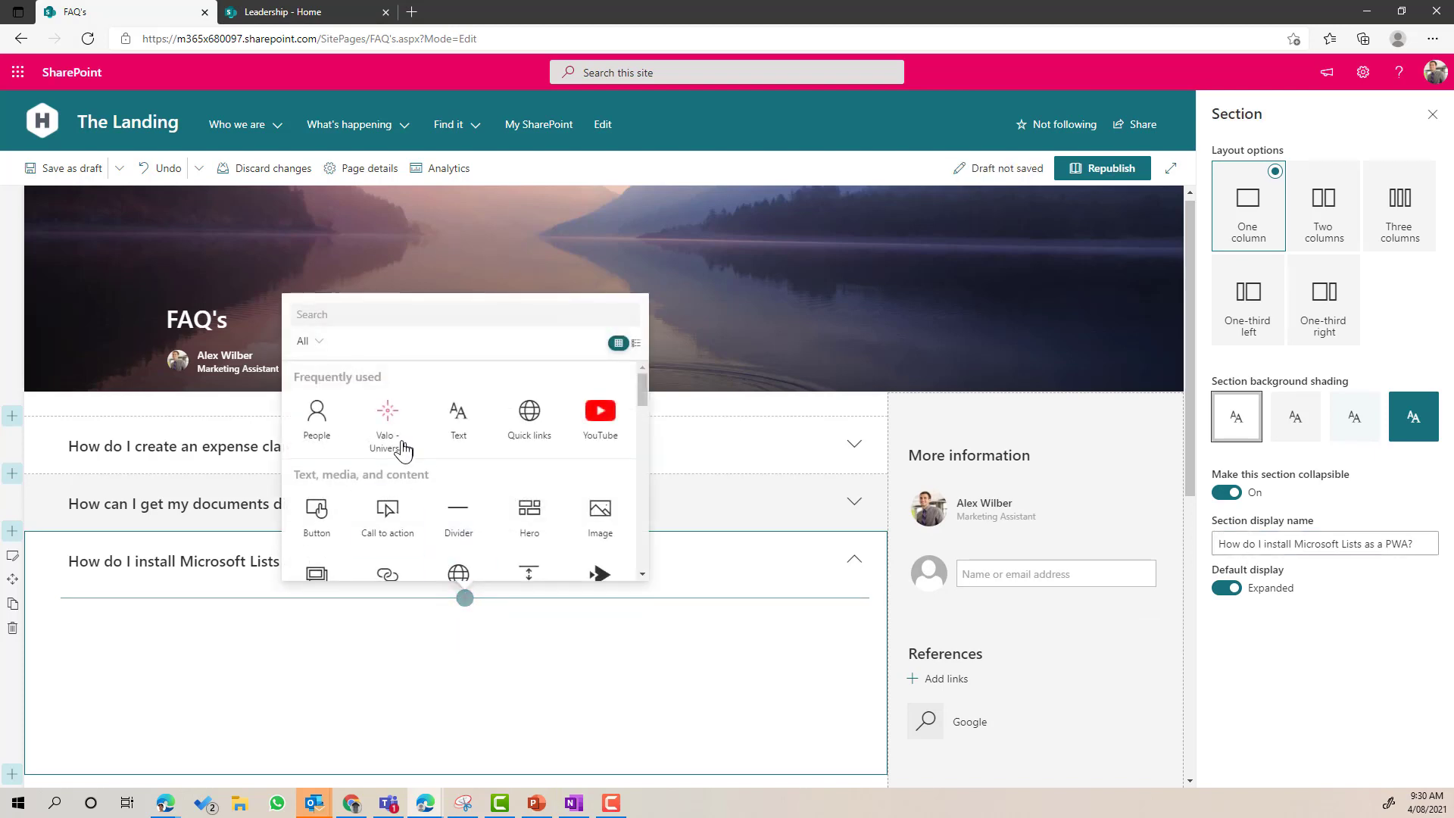
{"action": "left_click", "coordinate": [479, 424]}
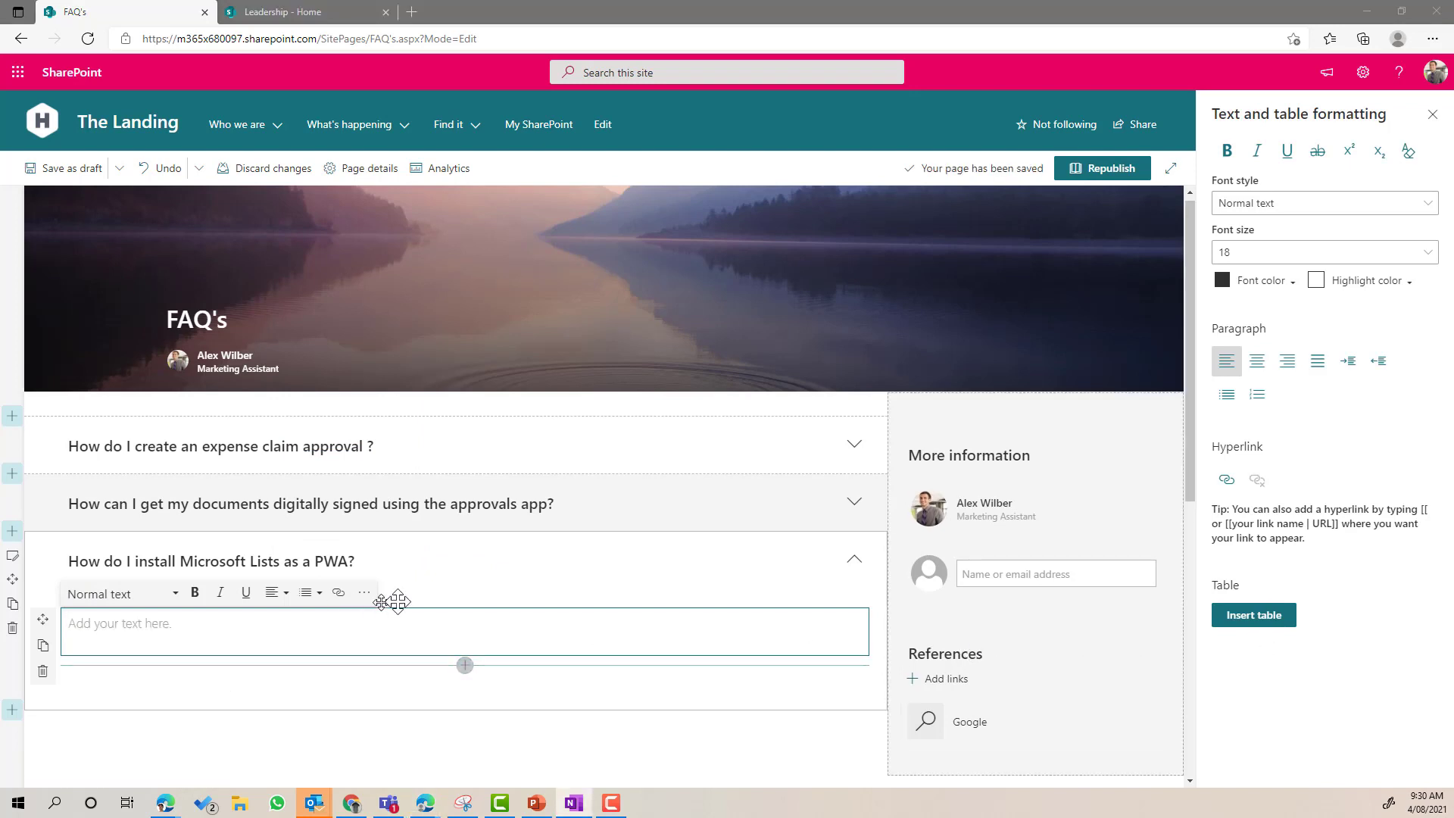
Step: Embed the Microsoft Lists PWA install video in a YouTube web part
{"action": "left_click", "coordinate": [464, 598]}
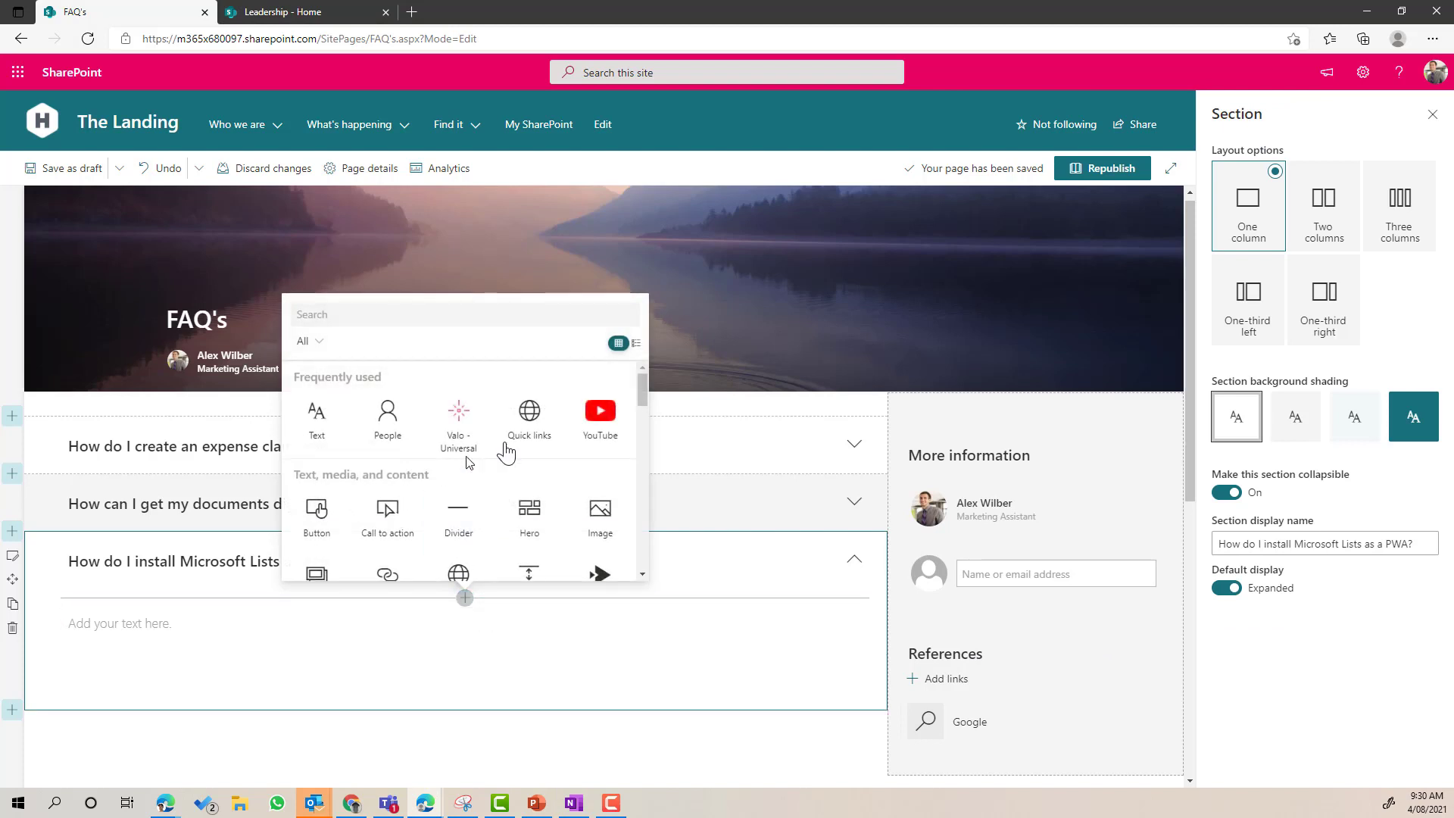
{"action": "left_click", "coordinate": [593, 412]}
{"action": "left_click", "coordinate": [1308, 246]}
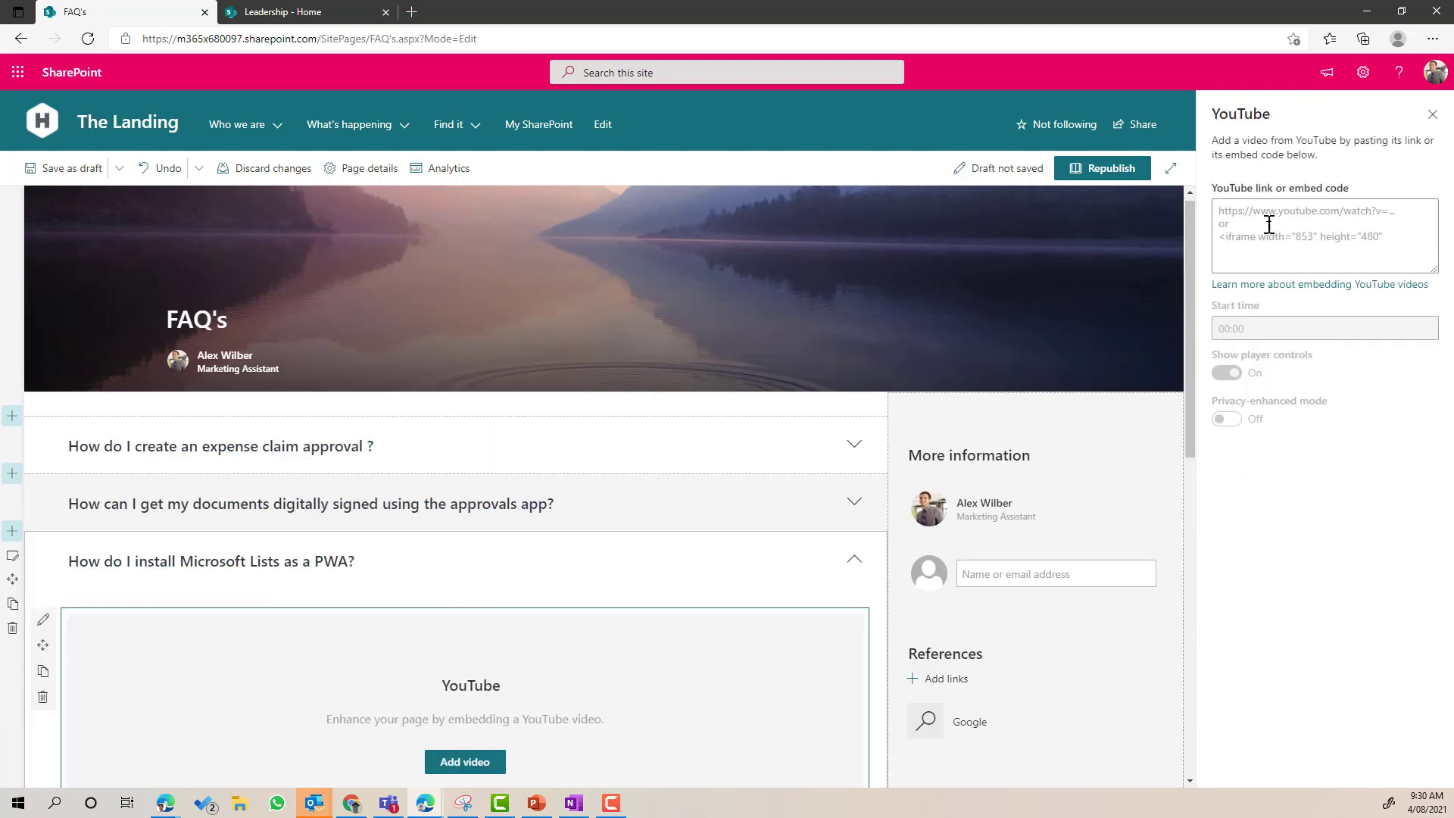
{"action": "type", "text": "https://www.youtube.com/watch?v=lJUMidyvJQM"}
Step: Paste a lorem ipsum placeholder answer into the text block and republish the page
{"action": "scroll", "coordinate": [568, 531], "scroll_direction": "down", "scroll_amount": 4}
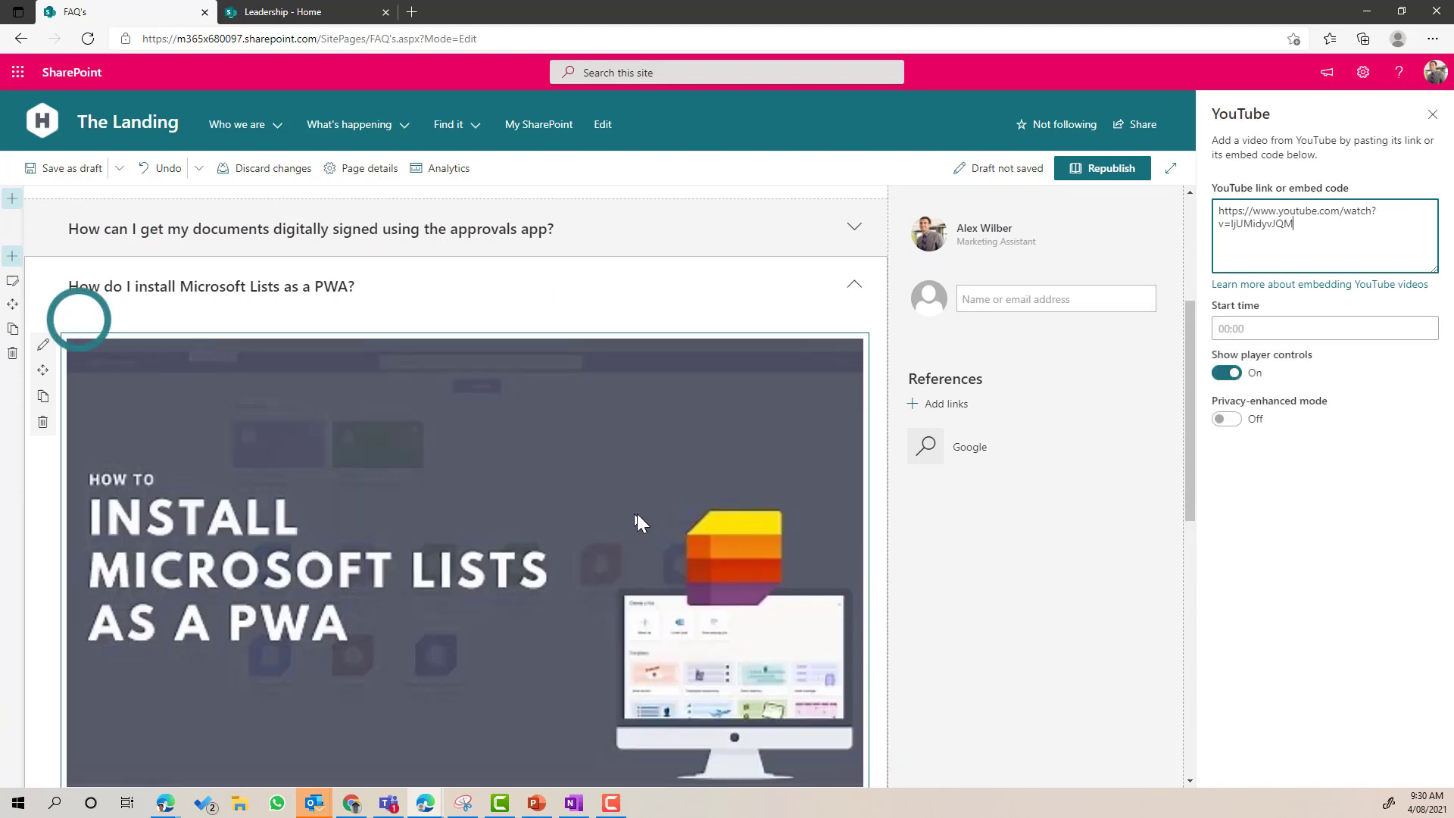
{"action": "scroll", "coordinate": [598, 511], "scroll_direction": "down", "scroll_amount": 3}
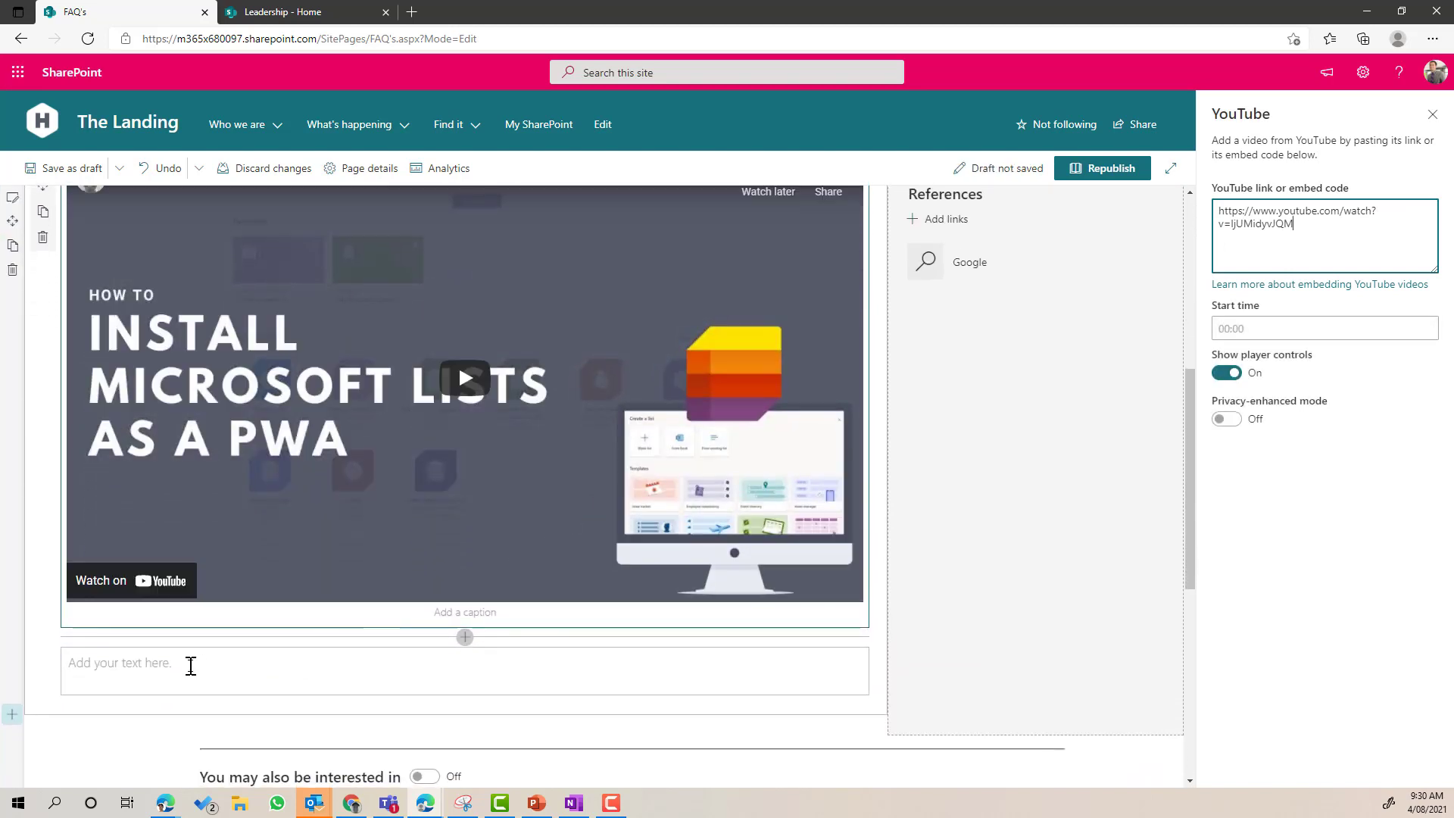
{"action": "left_click", "coordinate": [234, 661]}
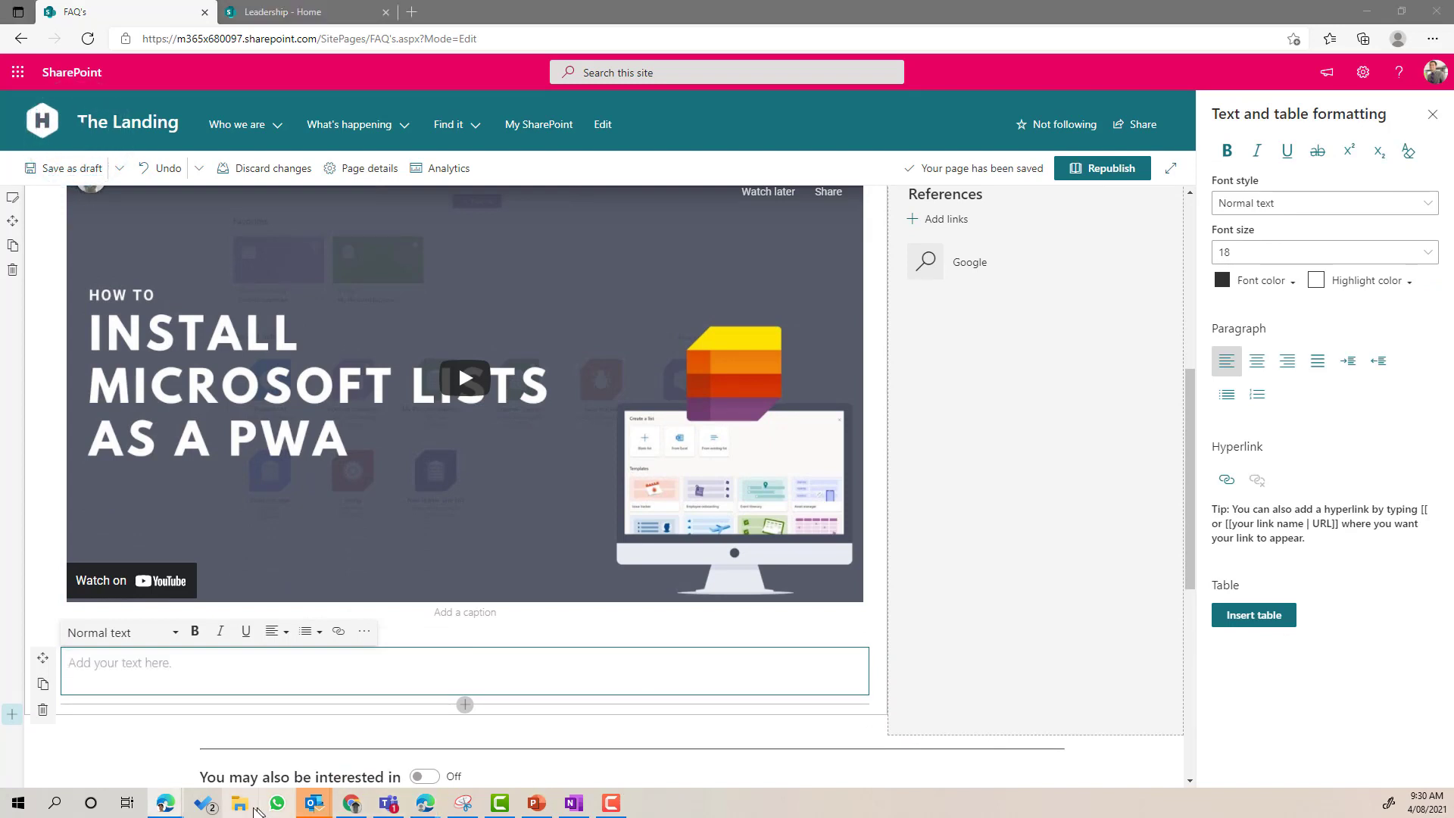
{"action": "left_click", "coordinate": [170, 672]}
{"action": "type", "text": "Aenean luctus ante neque, vitae rhoncus velit porttitor ac. Sed lacinia, sem quis vehicula mattis, enim ante vestibulum dui, ac laoreet ante elit vitae eros. Fusce est velit, imperdiet eu nunc nec, tincidunt rhoncus mi. Donec bibendum facilisis libero eget accumsan. Donec nibh nisi, rutrum sed mollis quis, lobortis vitae nibh. Phasellus nec ullamcorper diam, sit amet gravida lacus. Vestibulum ante ipsum primis in faucibus orci luctus et ultrices posuere cubilia curae; Aliquam erat volutpat. Phasellus neque risus, sodales at ligula eget, venenatis viverra justo. Interdum et malesuada fames ac ante ipsum primis in faucibus. Nunc non turpis risus. Morbi faucibus ex nec luctus tempor"}
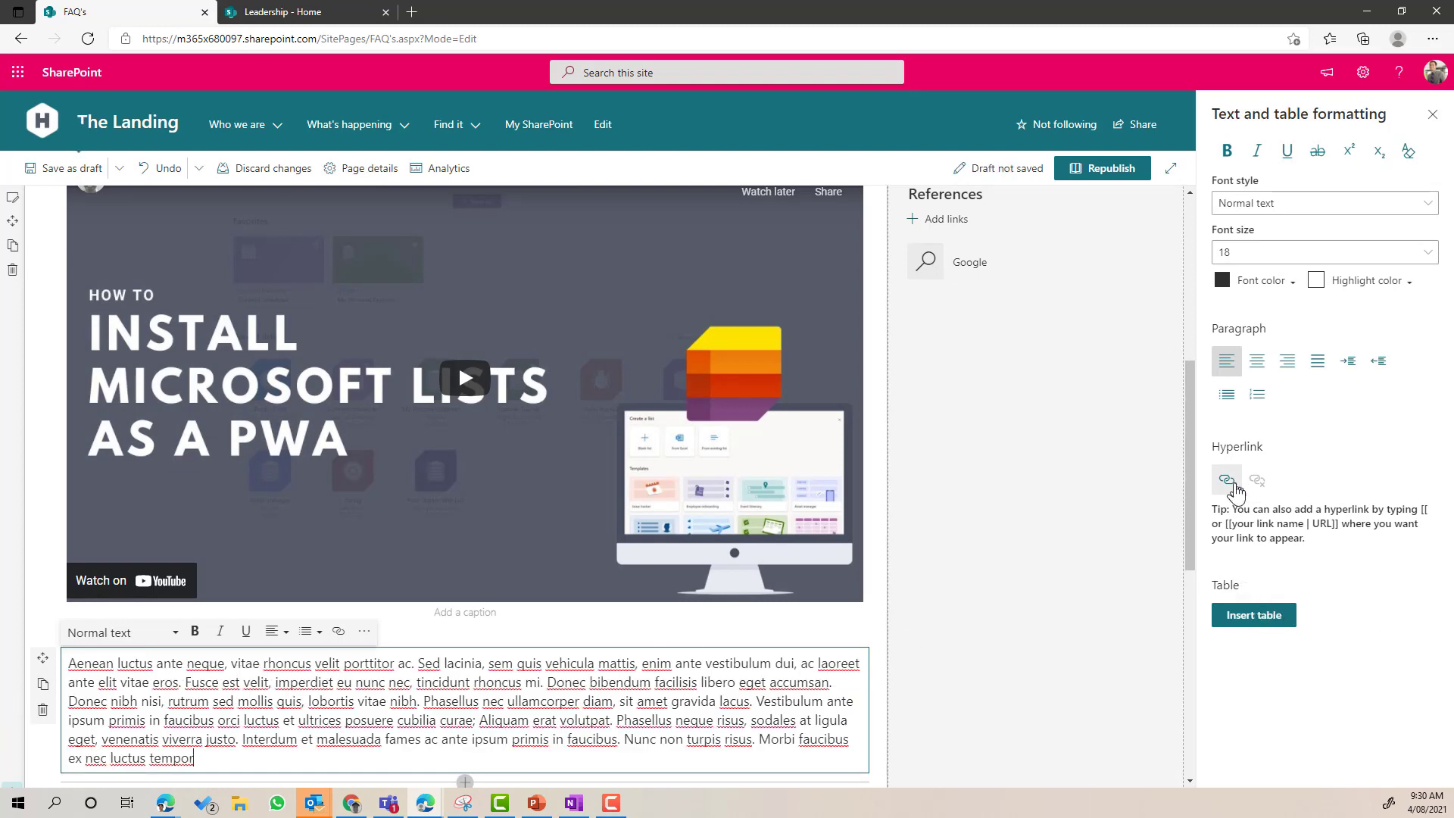
{"action": "left_click", "coordinate": [1114, 168]}
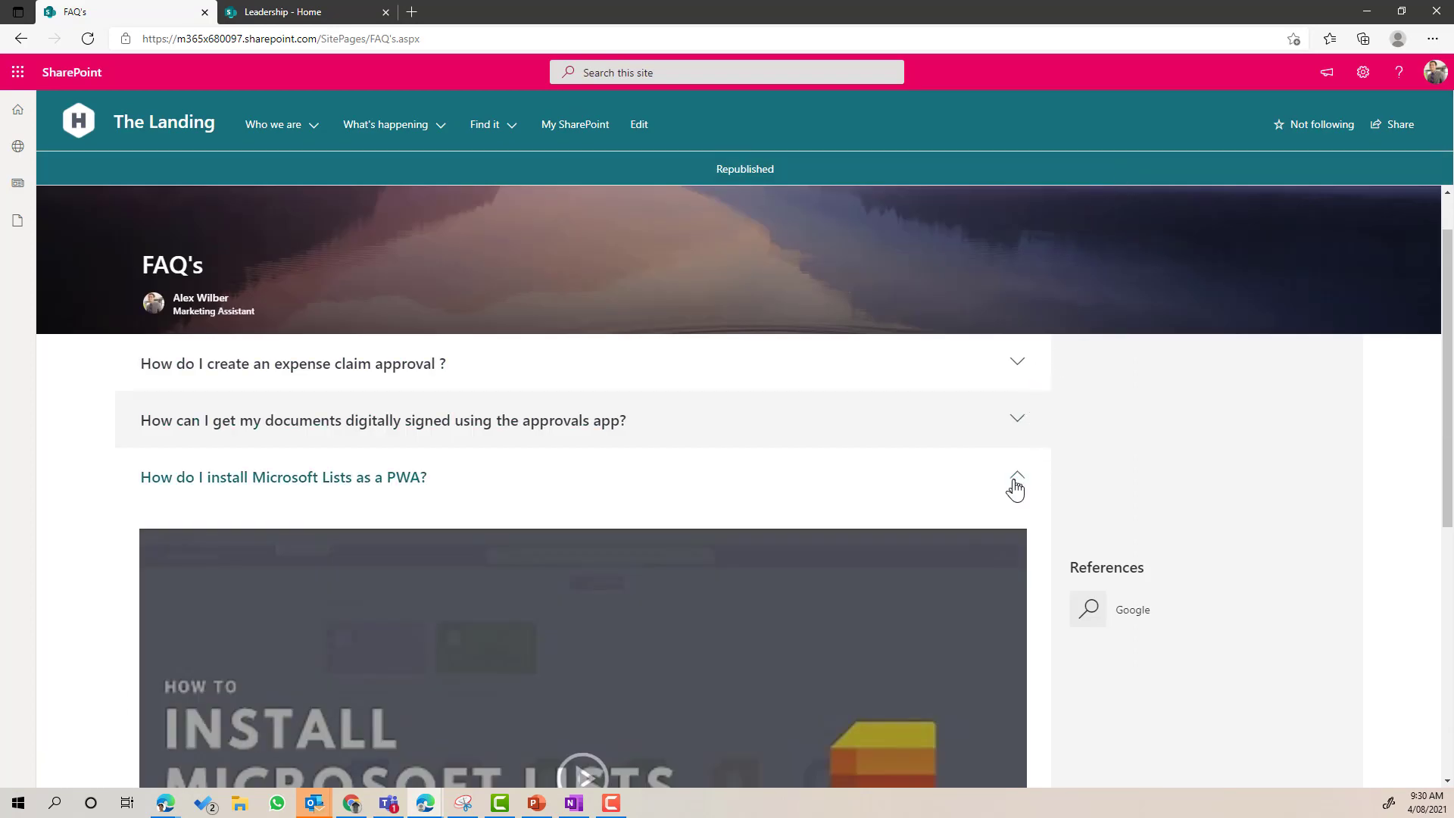
Step: Put the published FAQ page back into edit mode, collapsing the PWA section
{"action": "left_click", "coordinate": [1014, 482]}
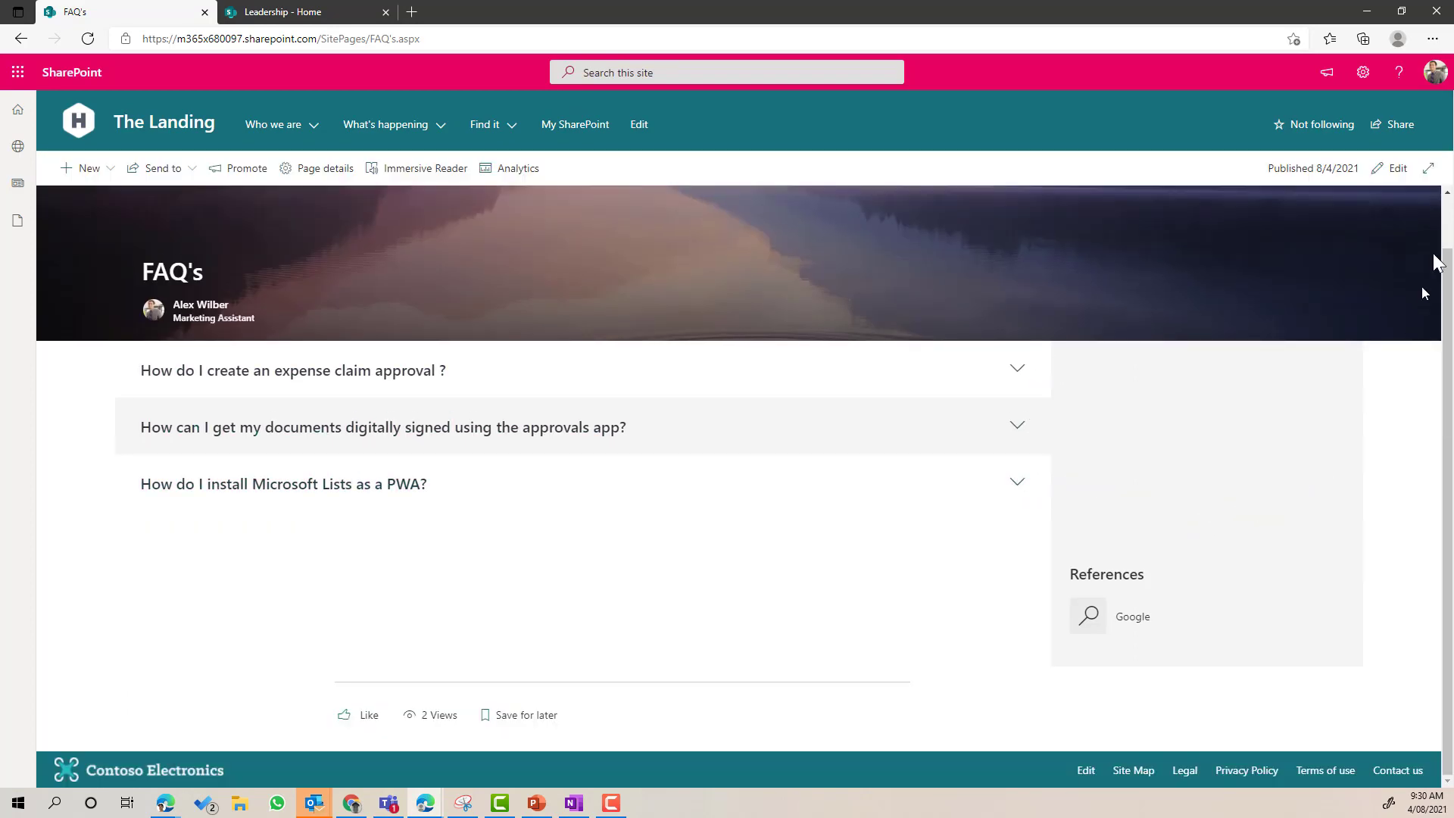
{"action": "left_click", "coordinate": [1400, 178]}
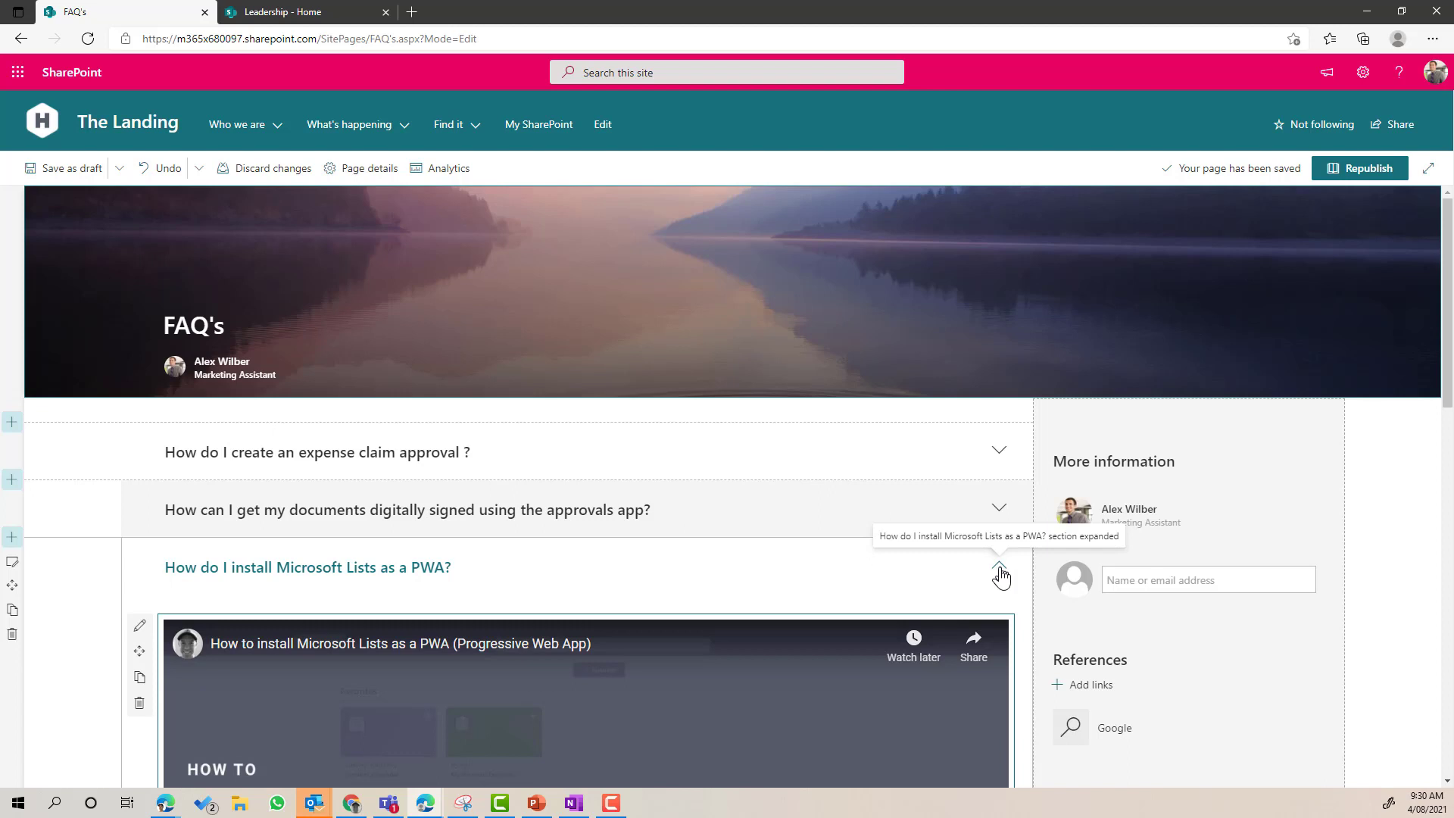
{"action": "left_click", "coordinate": [887, 575]}
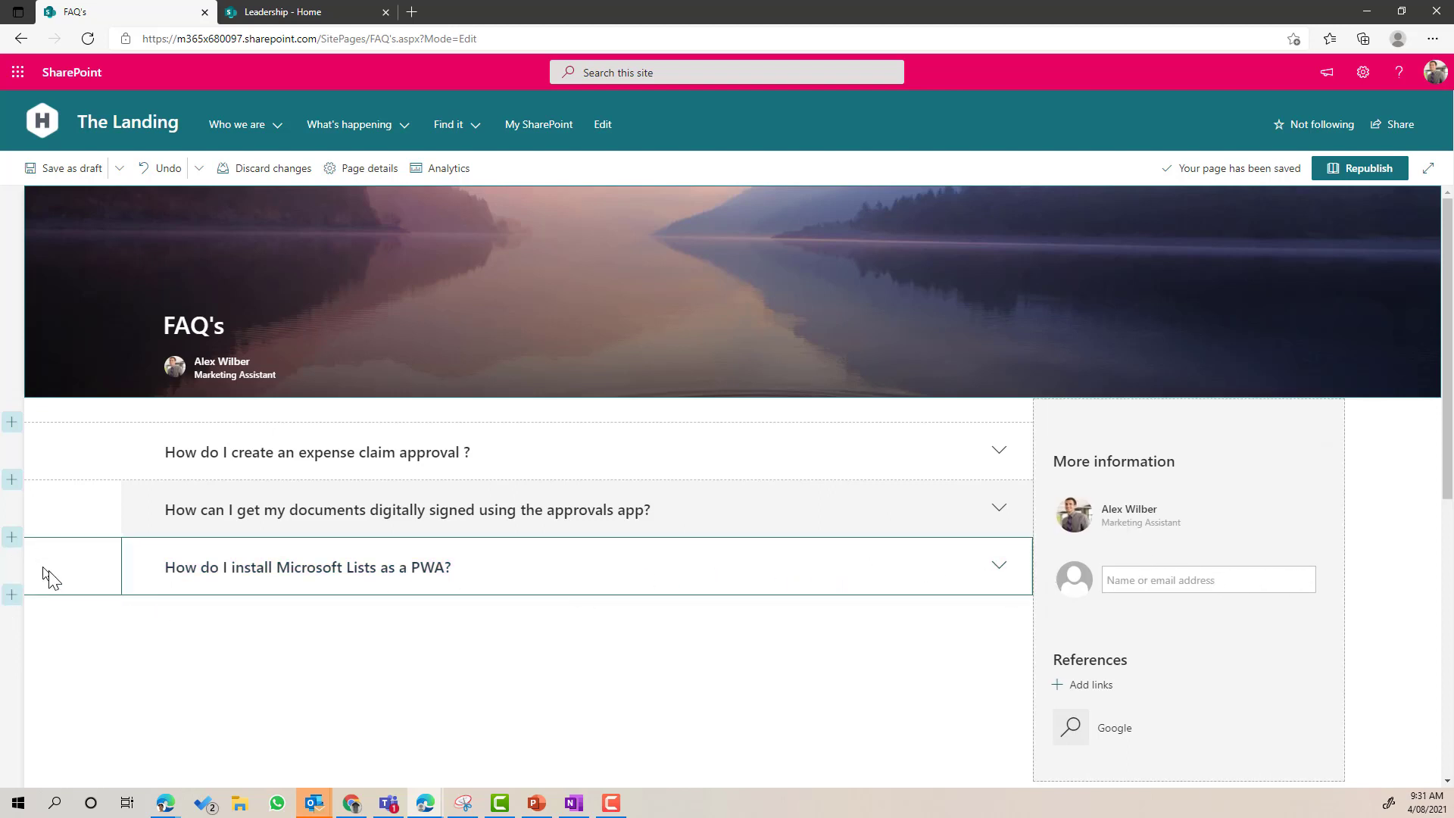
Step: Set the PWA section's default display to Collapsed
{"action": "left_click", "coordinate": [588, 585]}
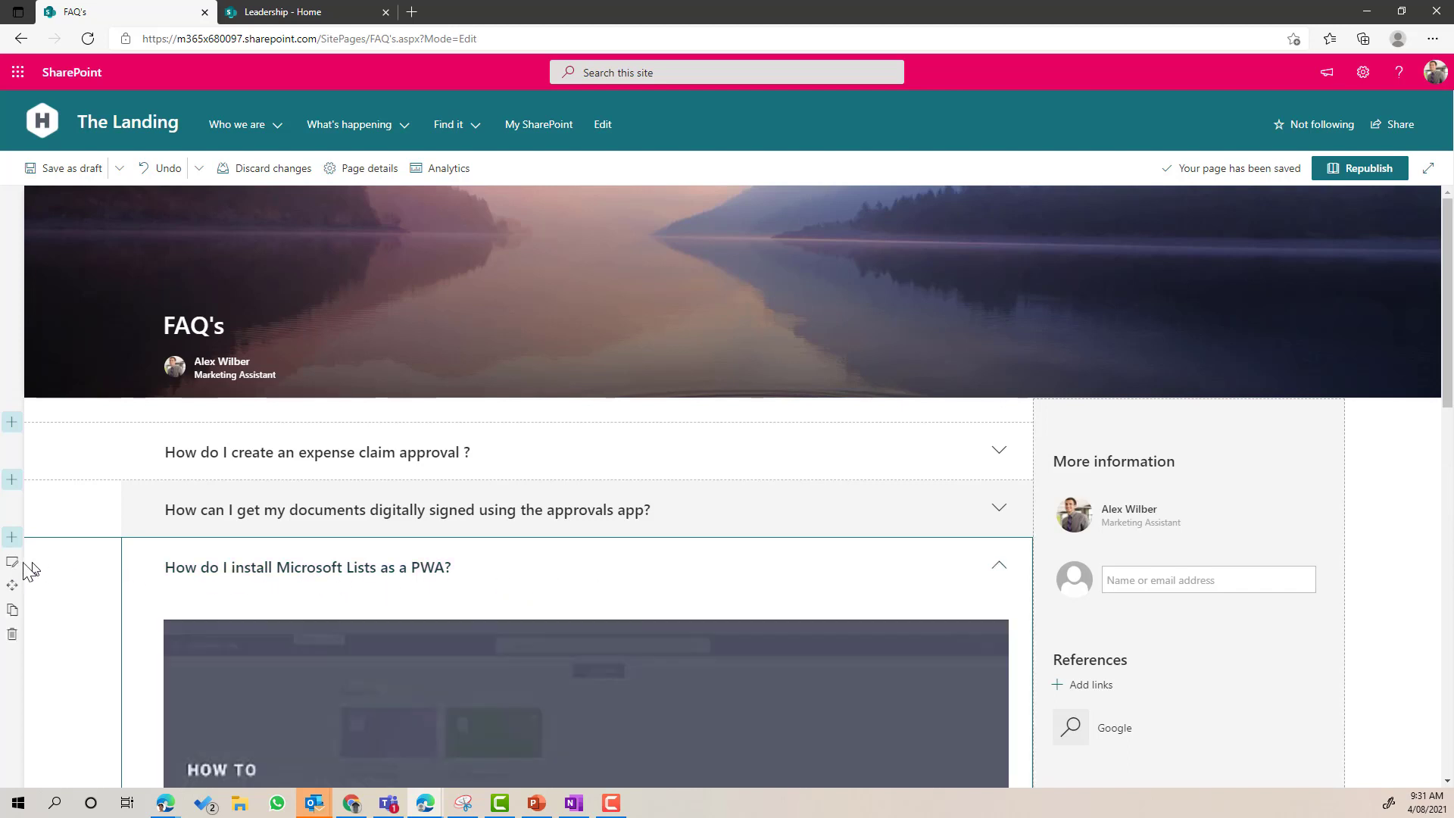
{"action": "left_click", "coordinate": [13, 587]}
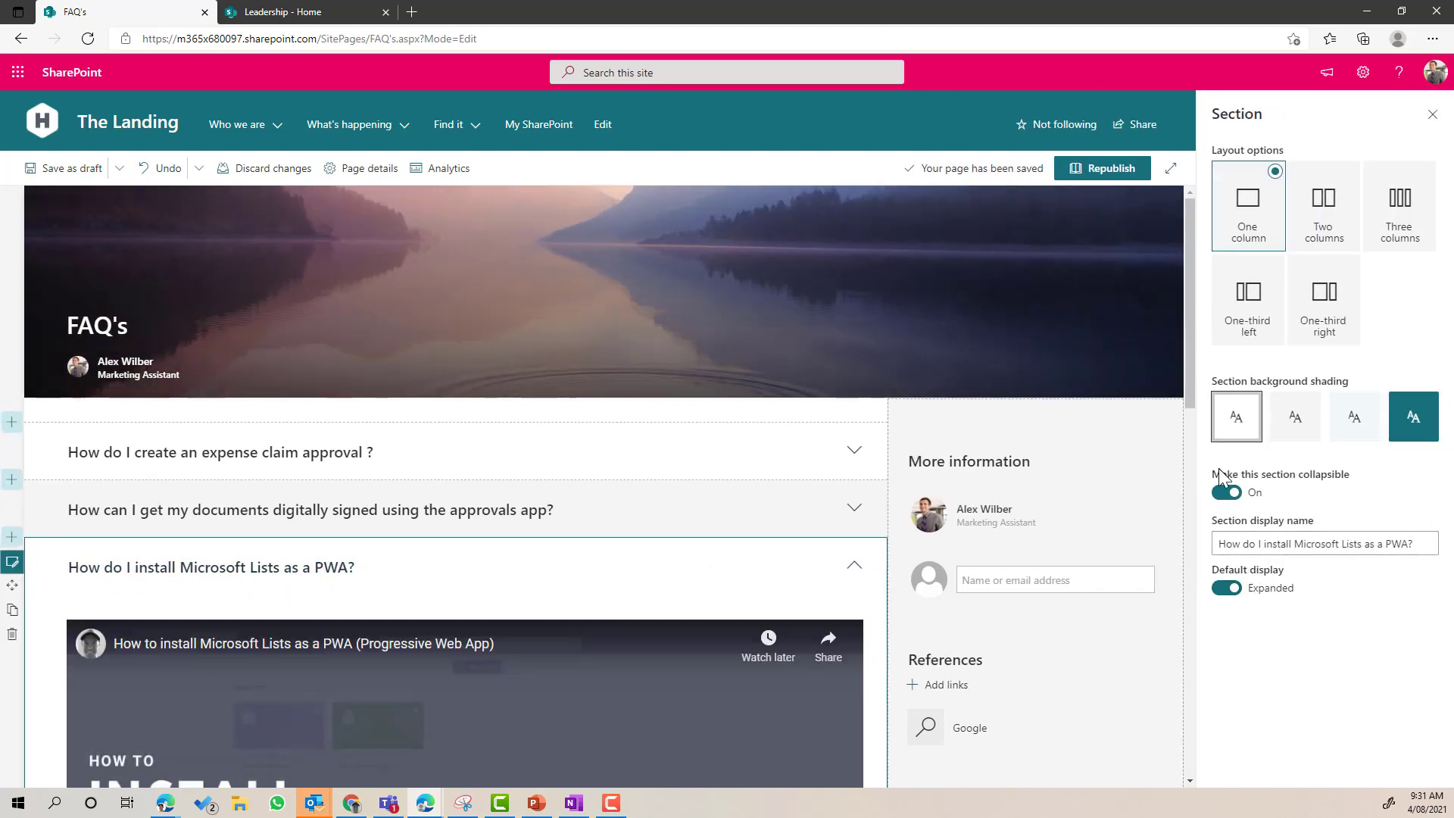
{"action": "left_click", "coordinate": [1226, 591]}
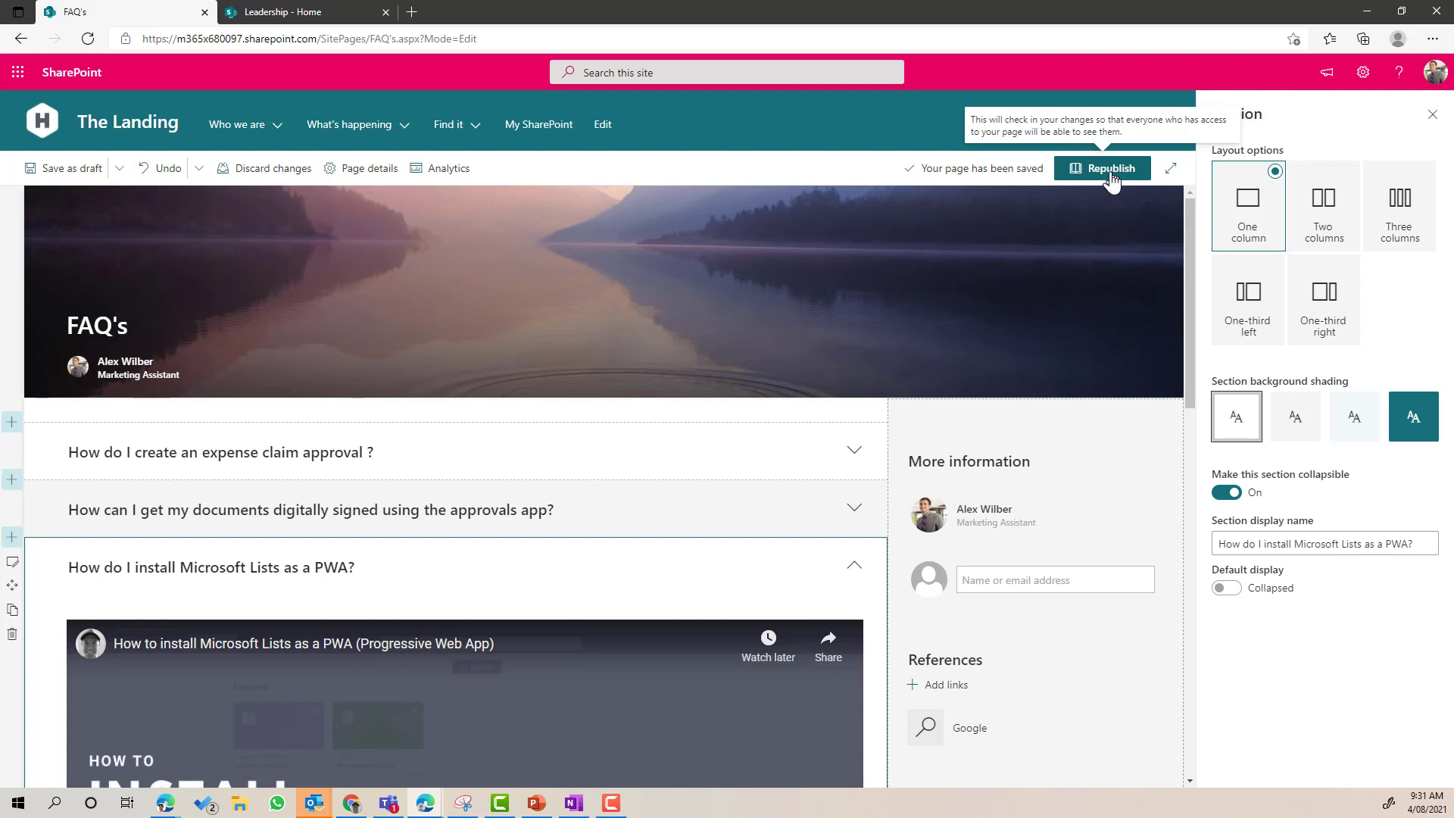
Step: Set the expense claim section's default display to Expanded and republish the page
{"action": "left_click", "coordinate": [708, 467]}
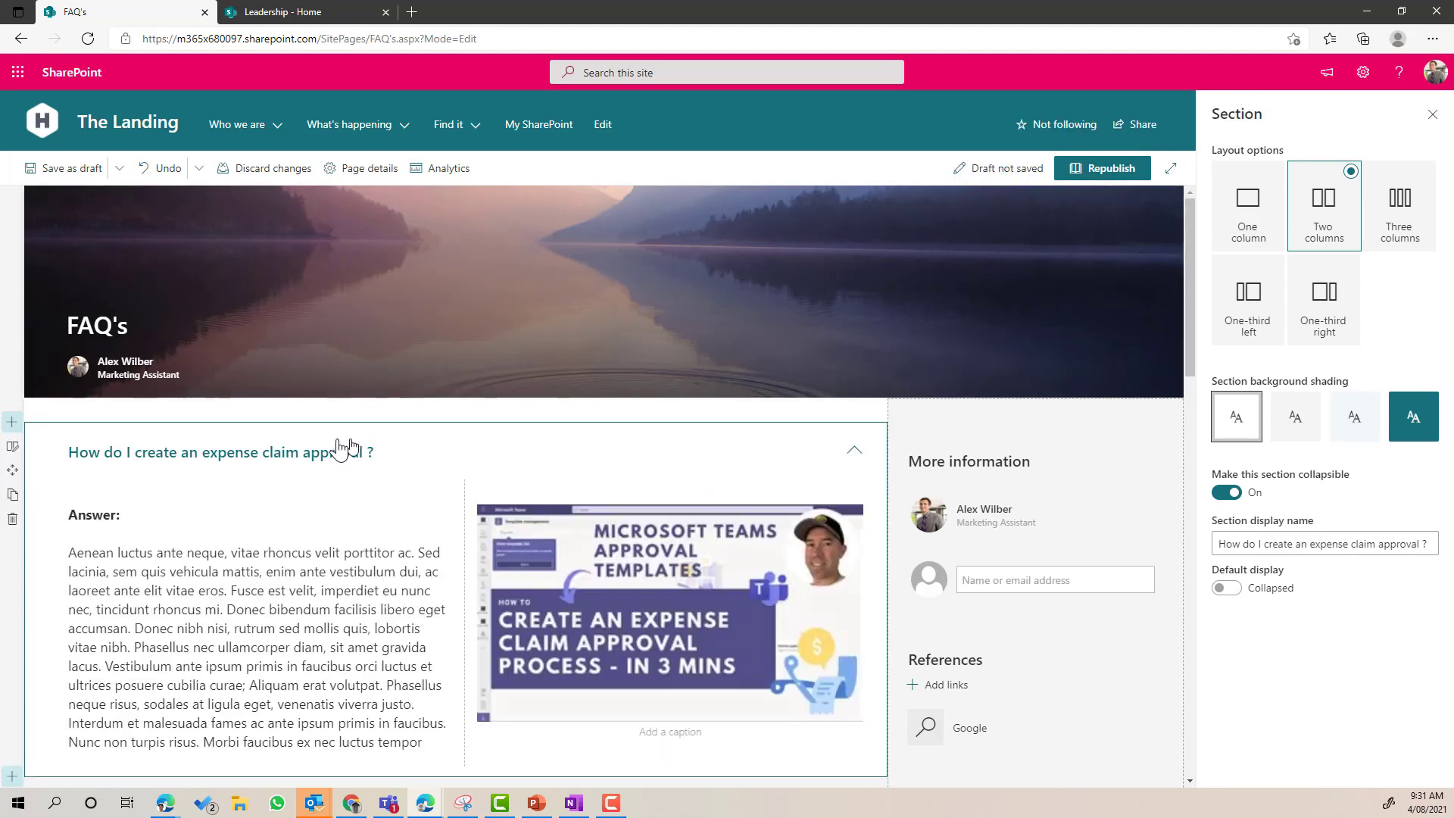
{"action": "left_click", "coordinate": [1228, 594]}
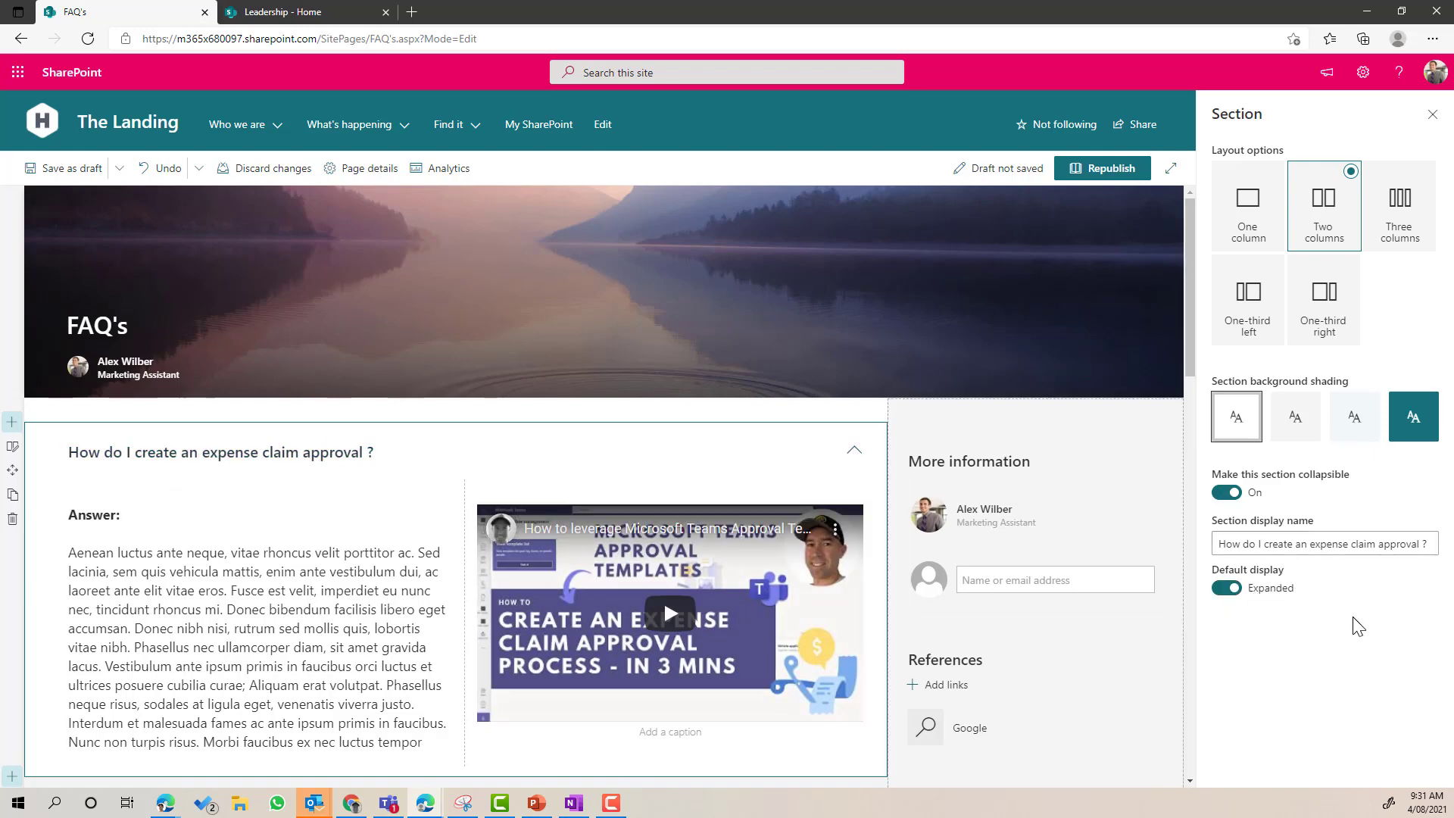
{"action": "left_click", "coordinate": [1113, 169]}
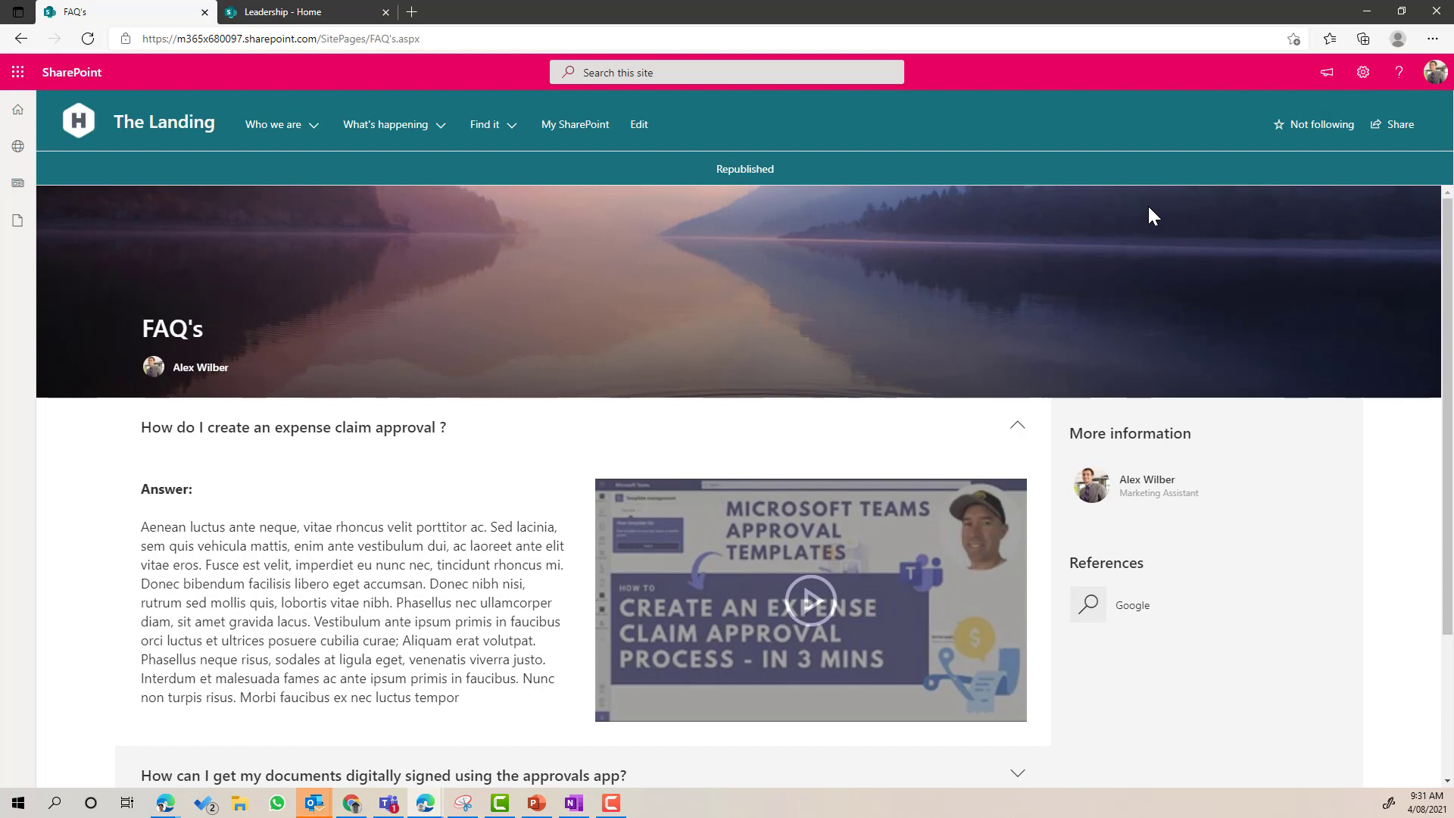
{"action": "scroll", "coordinate": [993, 362], "scroll_direction": "down", "scroll_amount": 2}
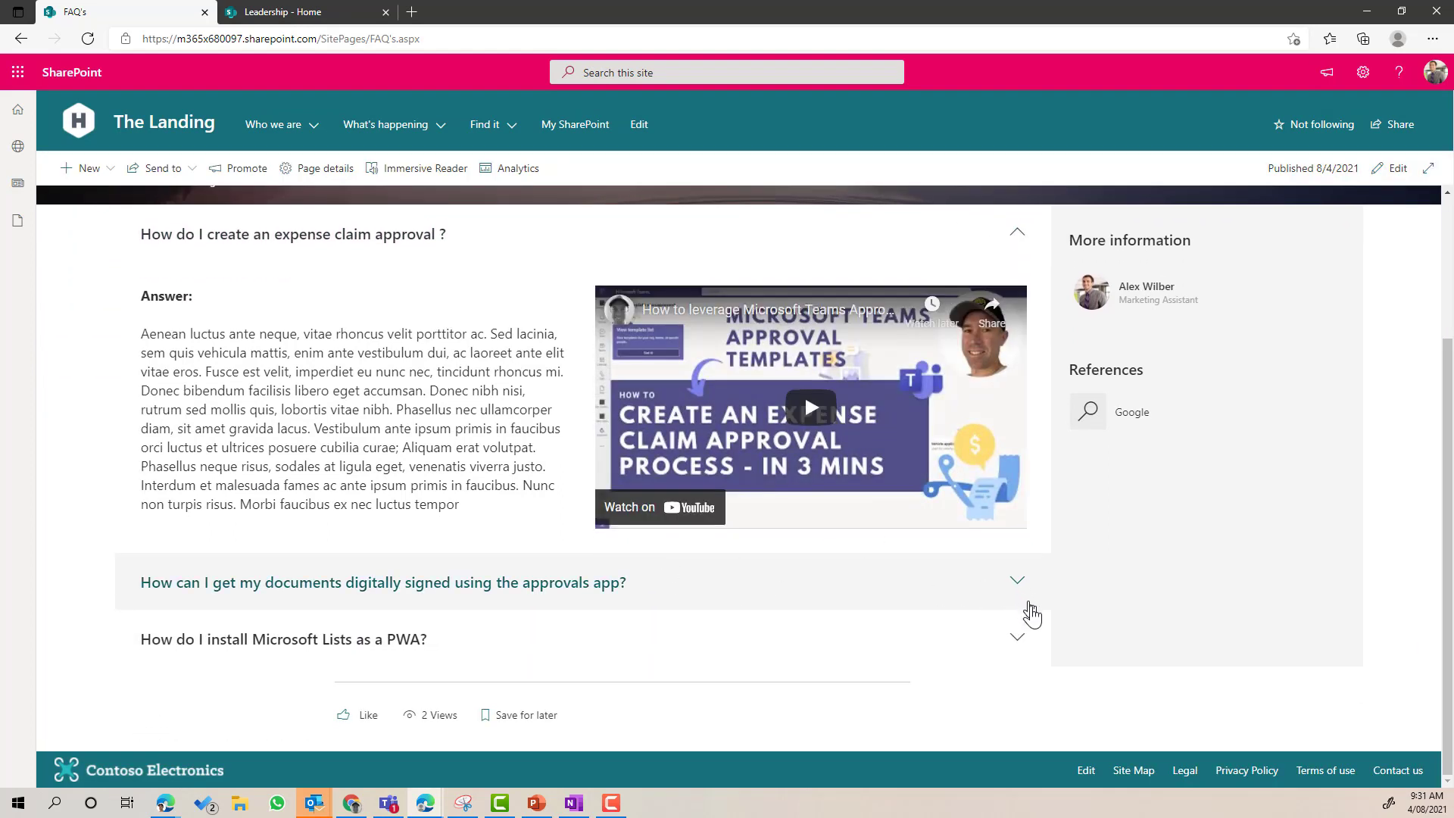
{"action": "left_click", "coordinate": [1032, 616]}
{"action": "left_click", "coordinate": [1033, 618]}
{"action": "left_click", "coordinate": [1016, 585]}
{"action": "left_click", "coordinate": [1019, 589]}
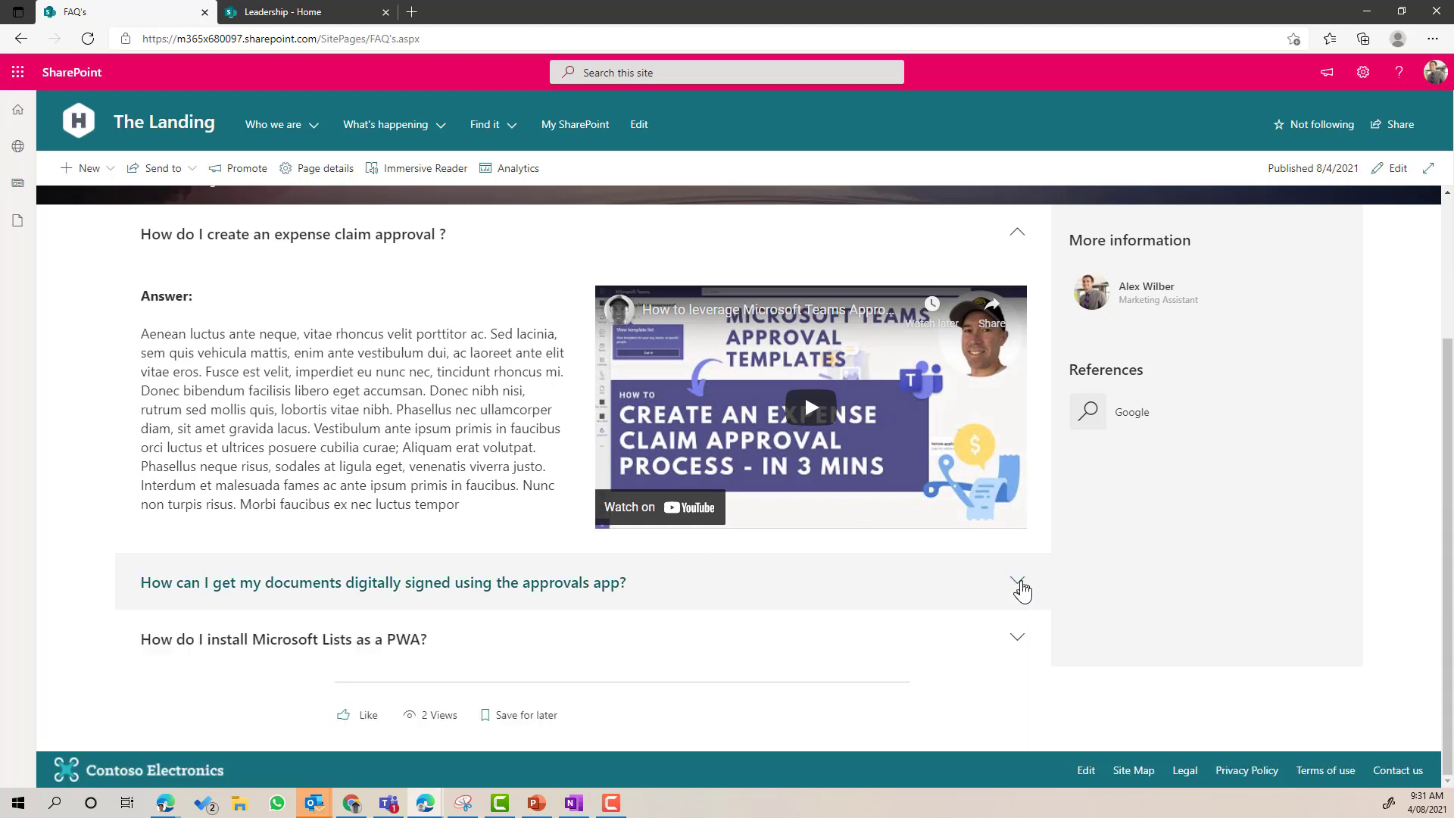